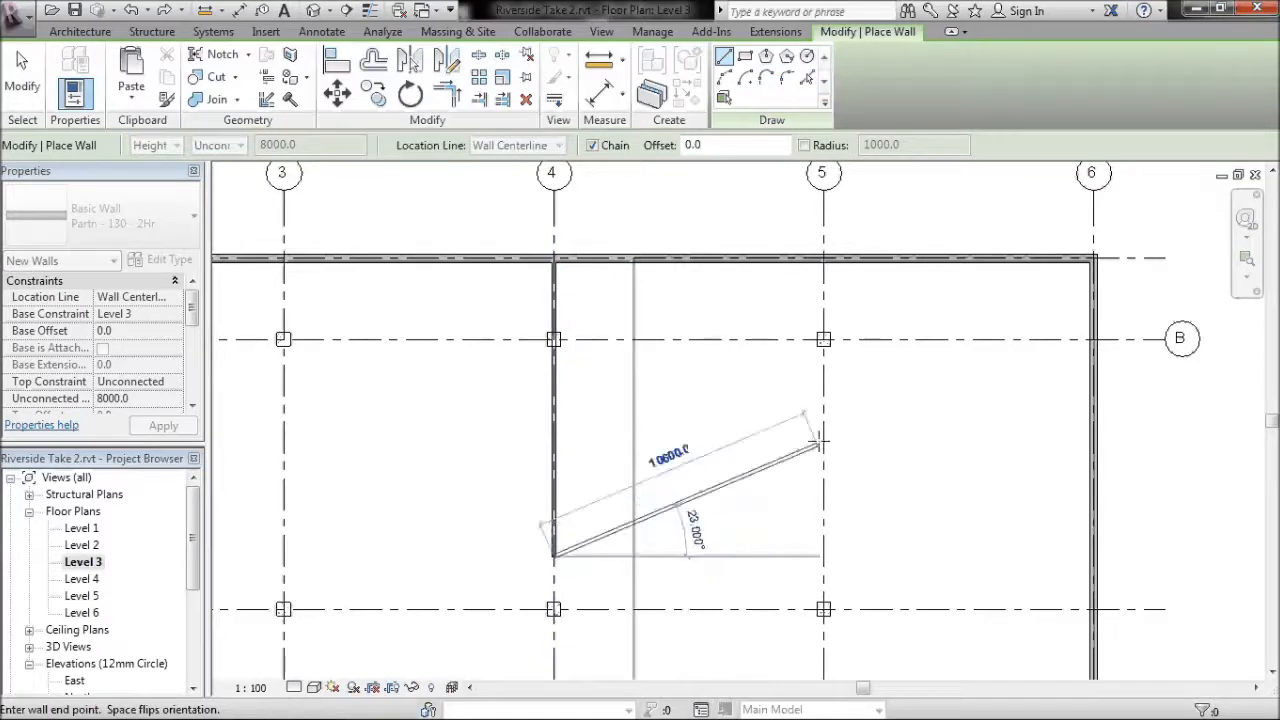
# Step: Draw a Partn - 130 - 2Hr wall along grid 5, about 6900 mm down from the upper exterior wall
pyautogui.click(824, 258)
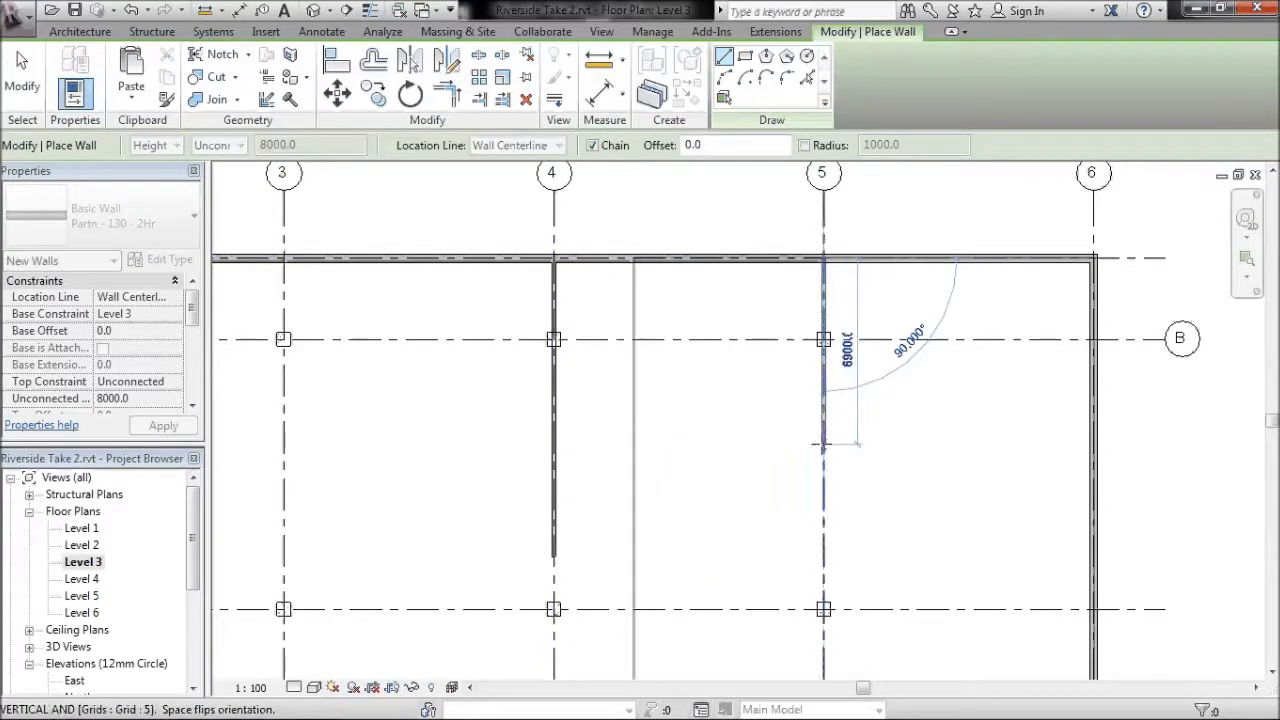
pyautogui.click(824, 443)
pyautogui.press('Escape')
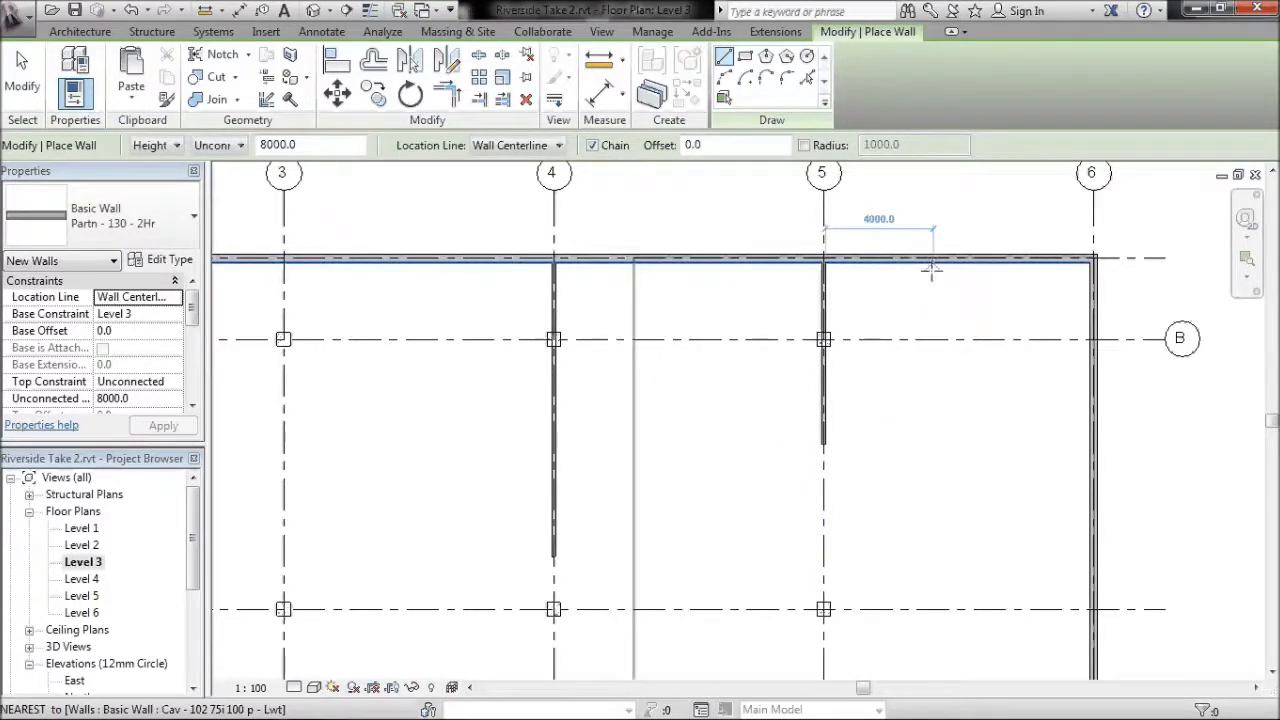
# Step: Draw two horizontal partitions inward from the grid 6 exterior wall: one just below grid B stopping short of grid 5, and a lower one running past grid 5
pyautogui.click(1094, 360)
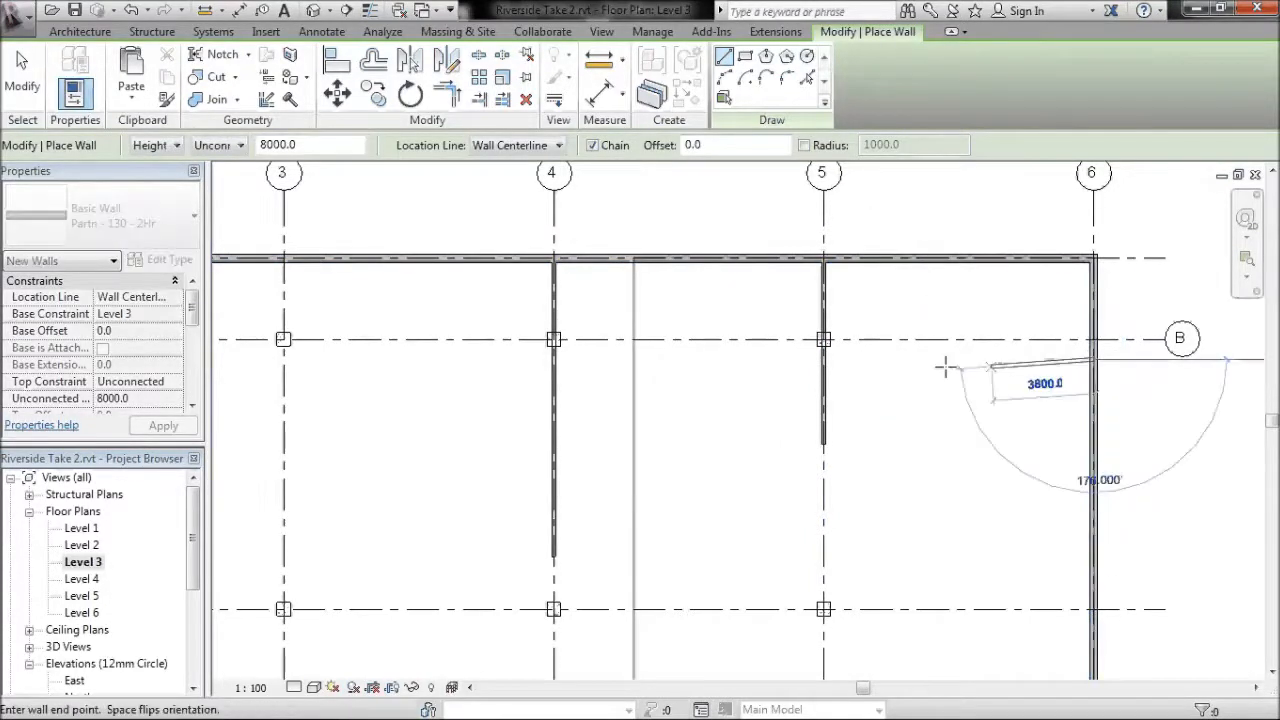
pyautogui.click(872, 360)
pyautogui.press('Escape')
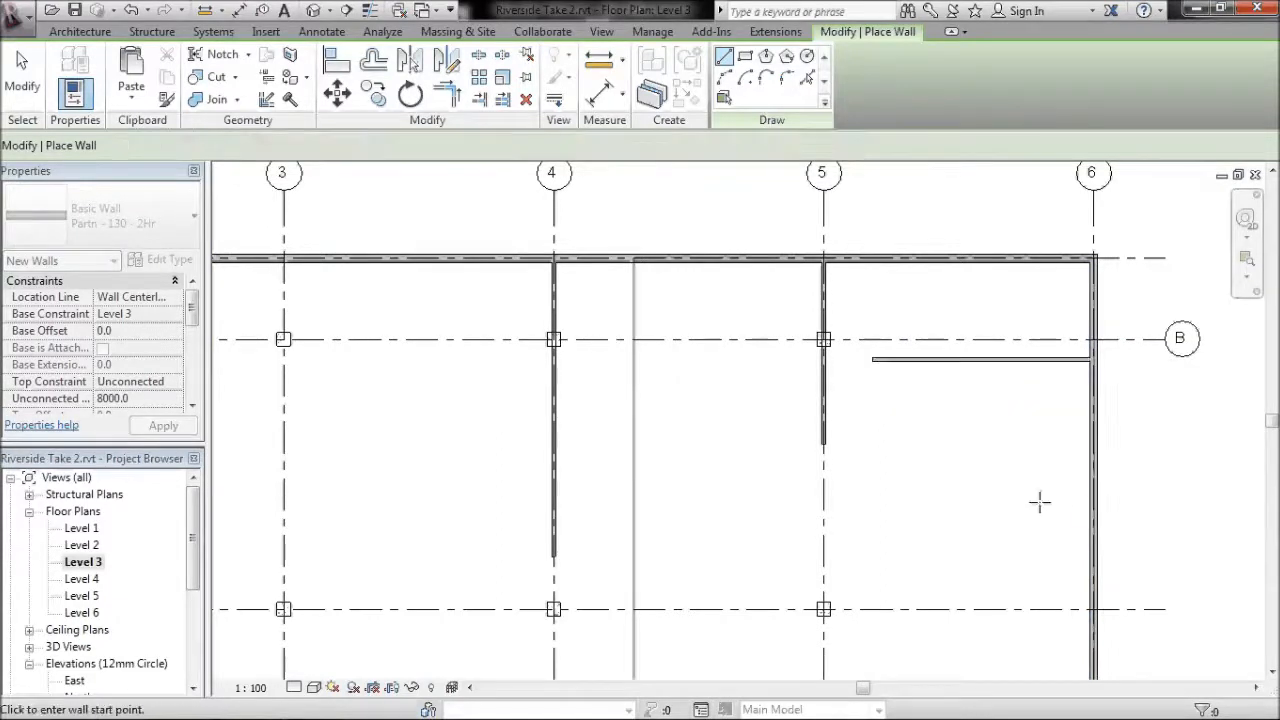
pyautogui.click(1093, 506)
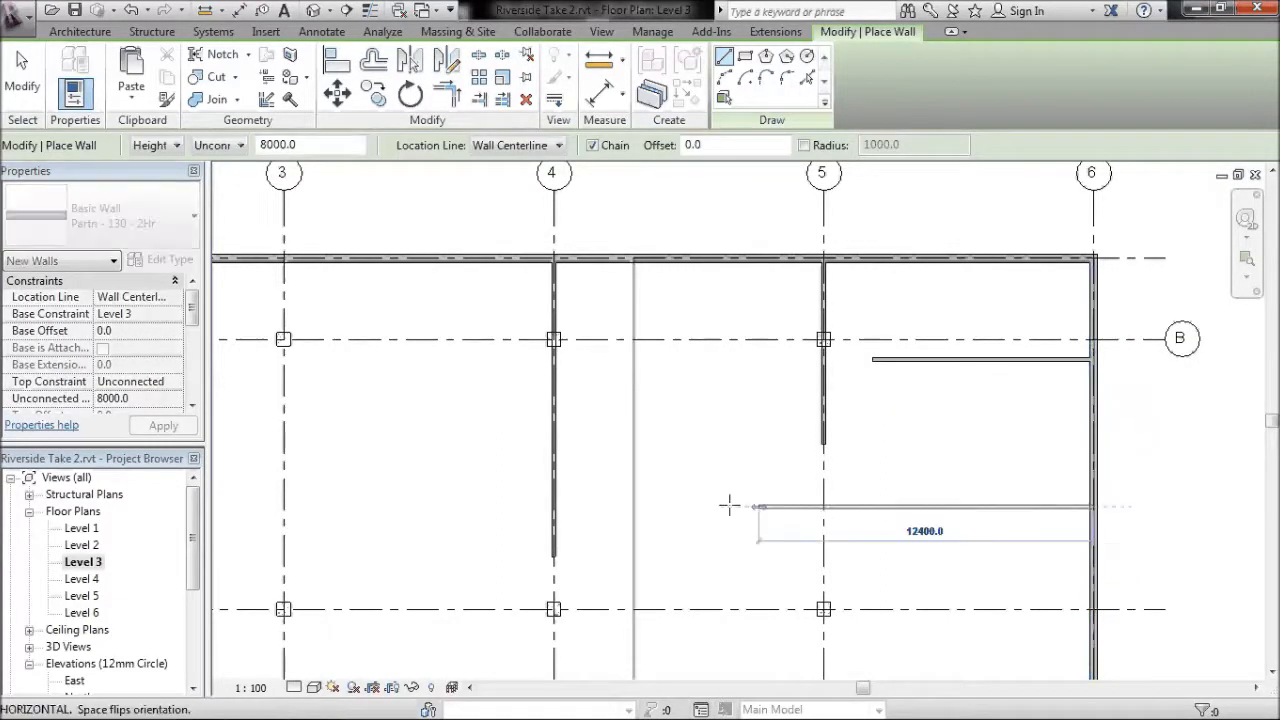
pyautogui.click(658, 506)
pyautogui.press('Escape')
pyautogui.press('Escape')
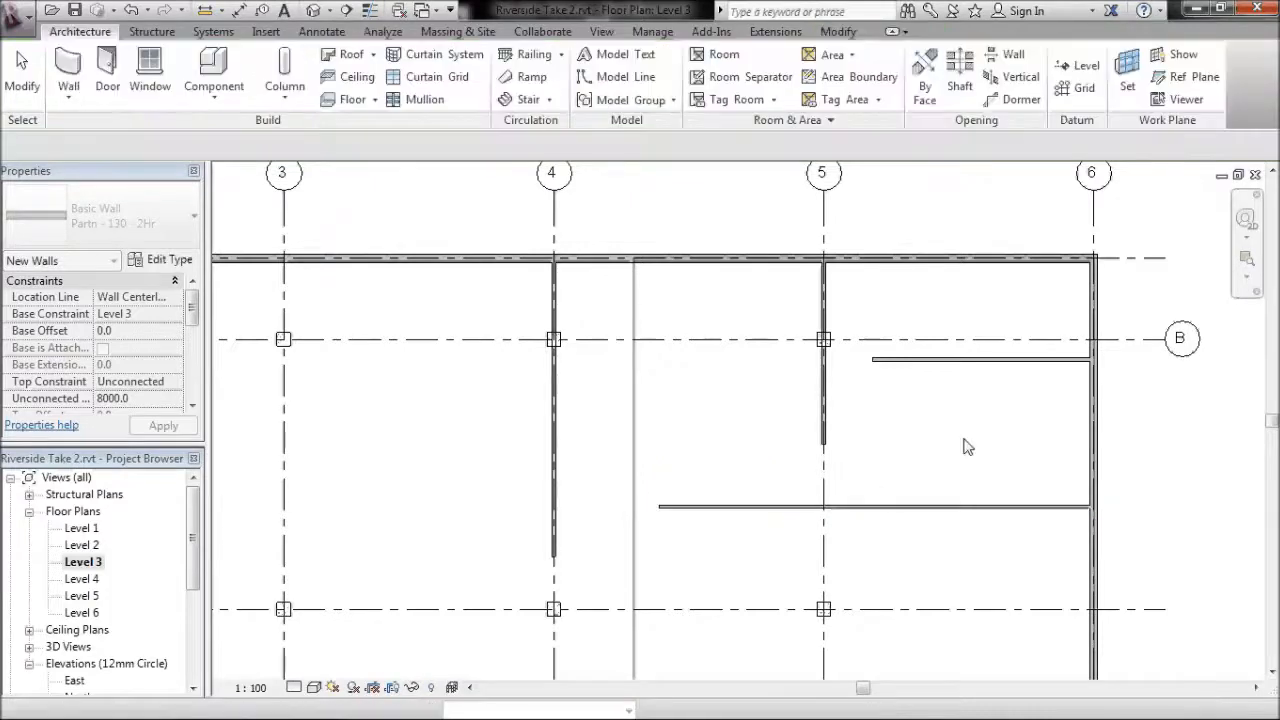
# Step: Draw two vertical partitions about 900 mm apart between grids 5 and 6, from the upper exterior wall to slightly past the upper horizontal partition
pyautogui.scroll(1, 966, 443)
pyautogui.scroll(1, 968, 431)
pyautogui.moveTo(969, 431); pyautogui.dragTo(825, 455, button='middle')
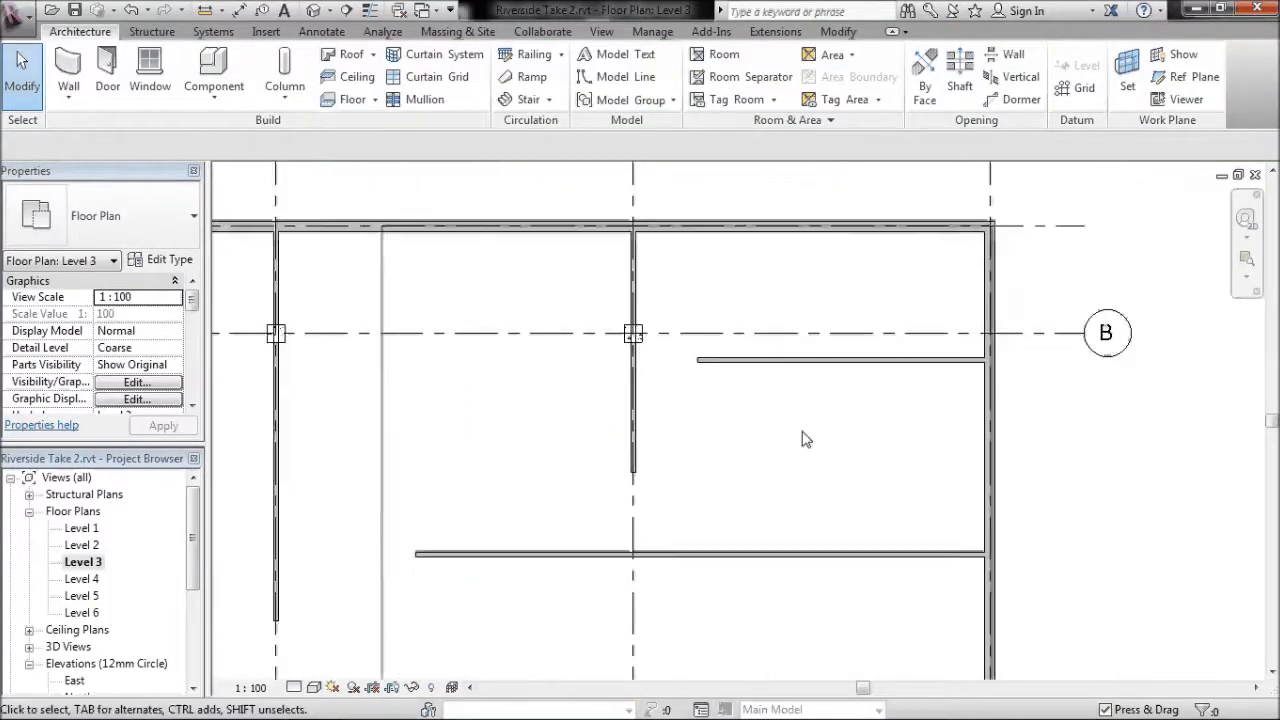
pyautogui.click(68, 68)
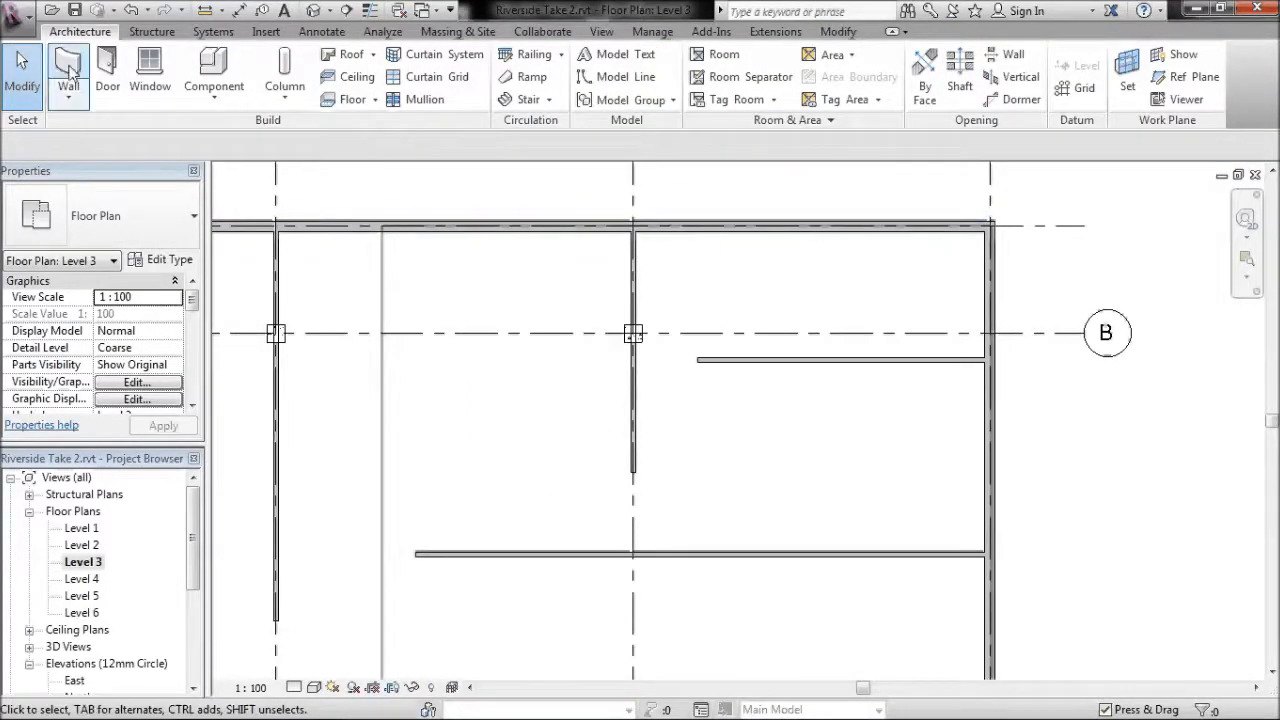
pyautogui.click(746, 226)
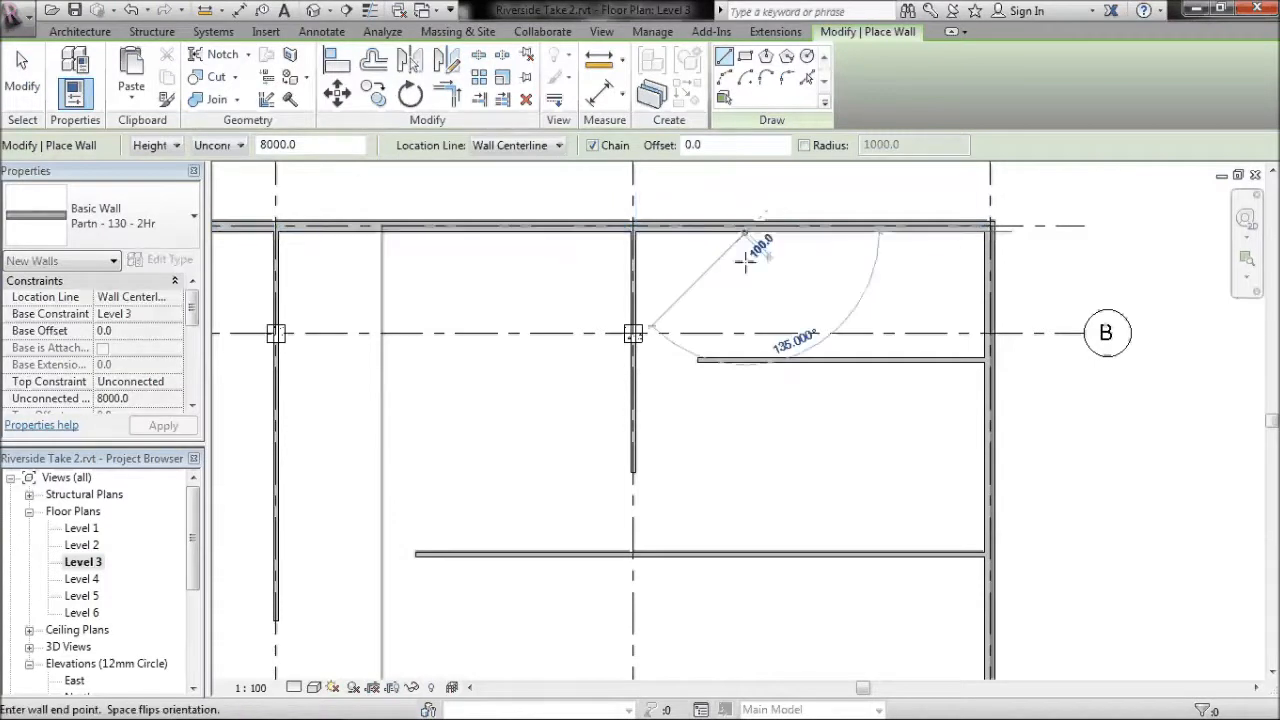
pyautogui.click(745, 388)
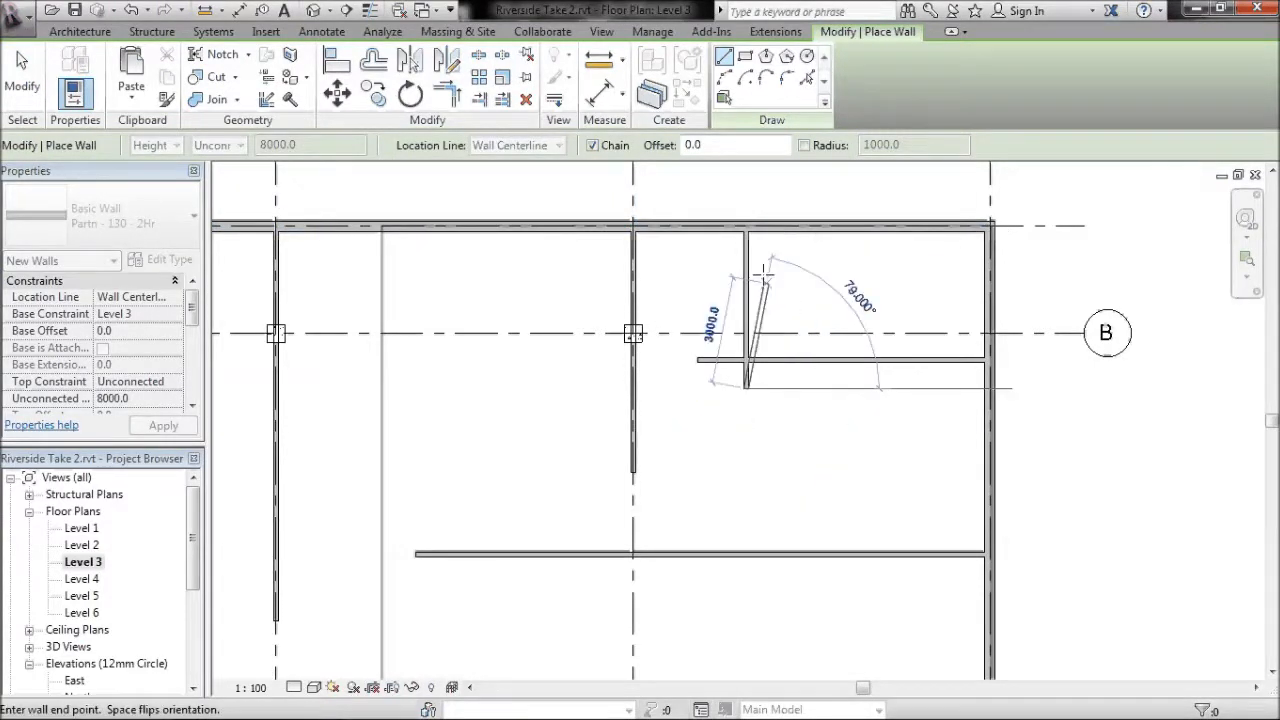
pyautogui.press('Escape')
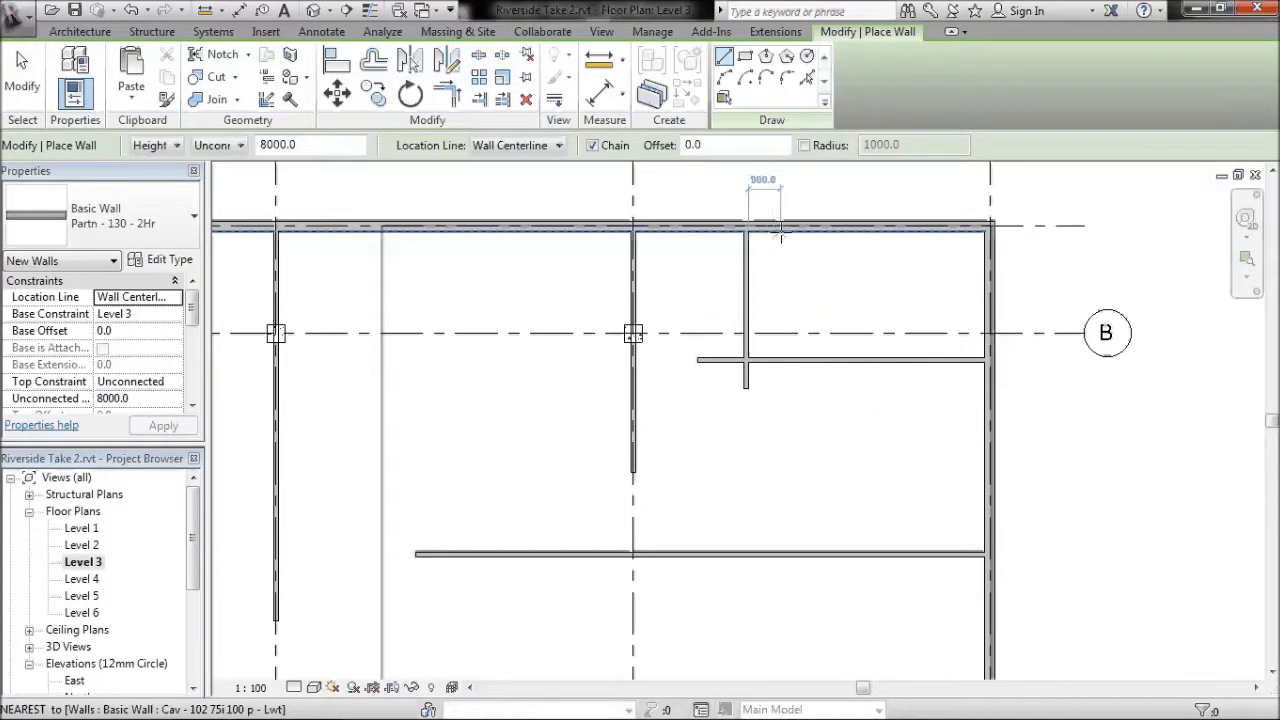
pyautogui.click(779, 230)
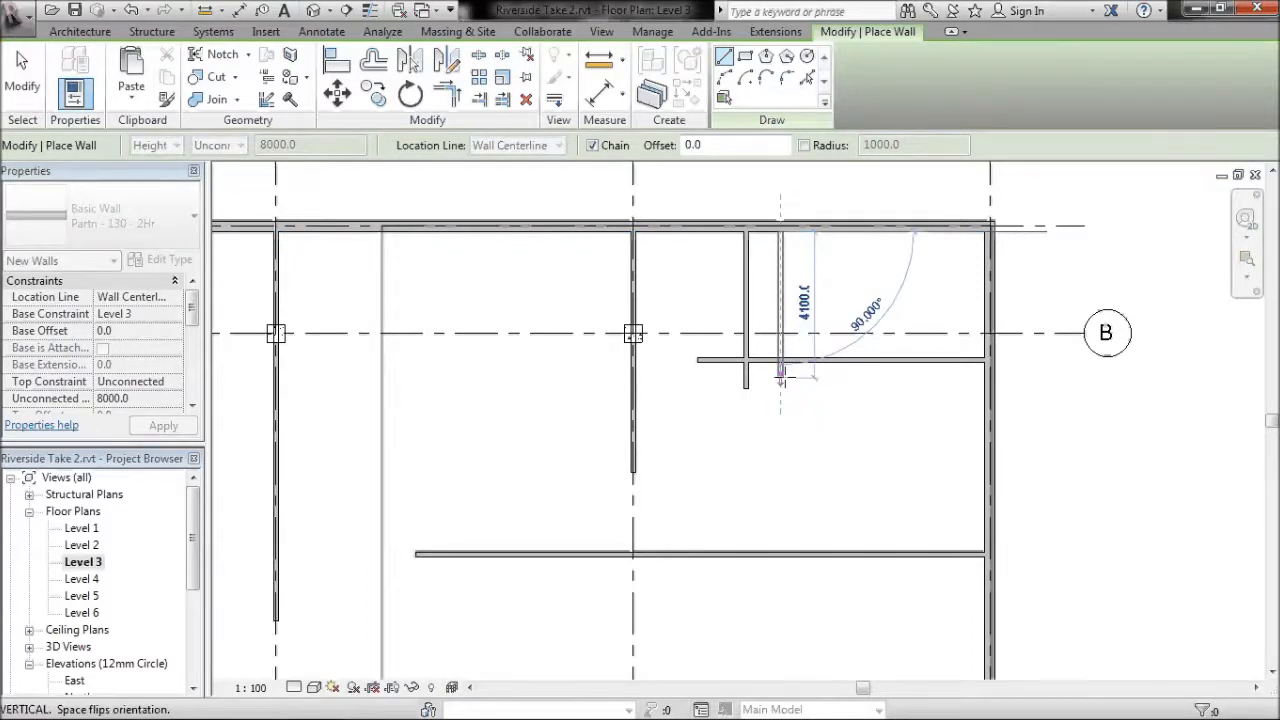
pyautogui.click(780, 377)
pyautogui.press('Escape')
pyautogui.press('Escape')
# Step: Trim the grid 5 partition and the lower horizontal partition to a corner, keeping the horizontal part towards grid 6
pyautogui.moveTo(769, 427); pyautogui.dragTo(646, 464, button='middle')
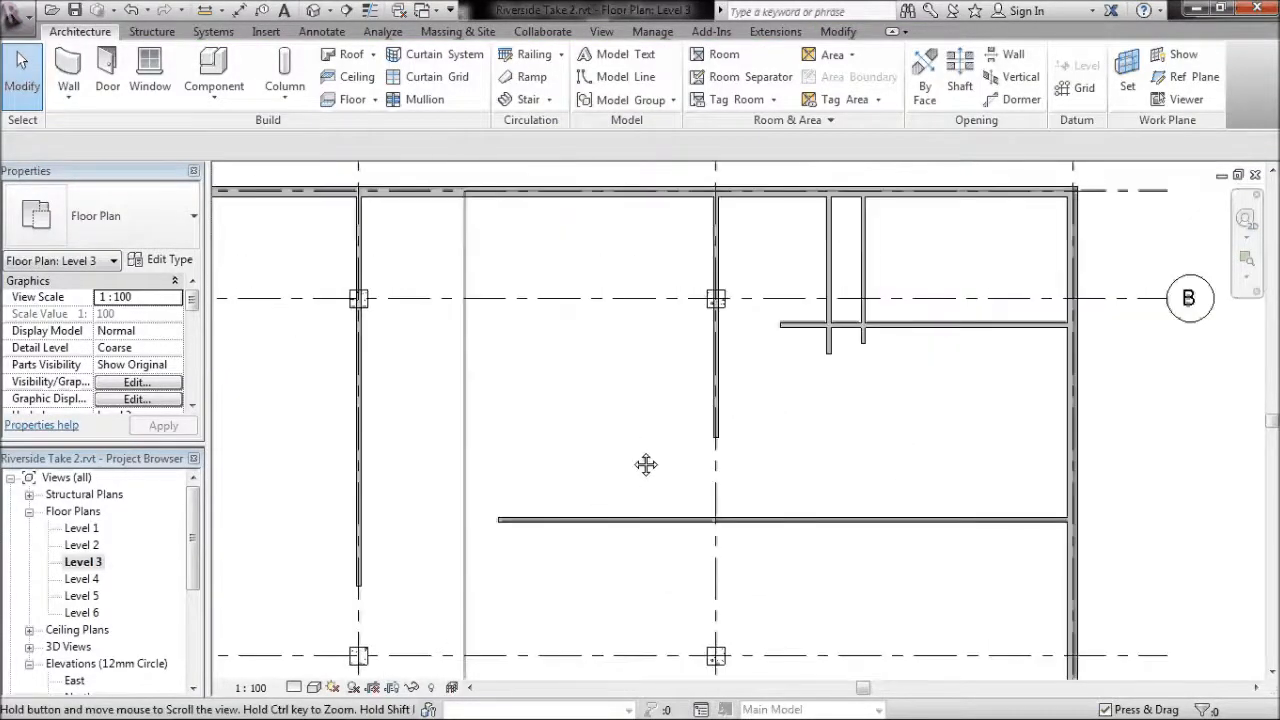
pyautogui.click(645, 186)
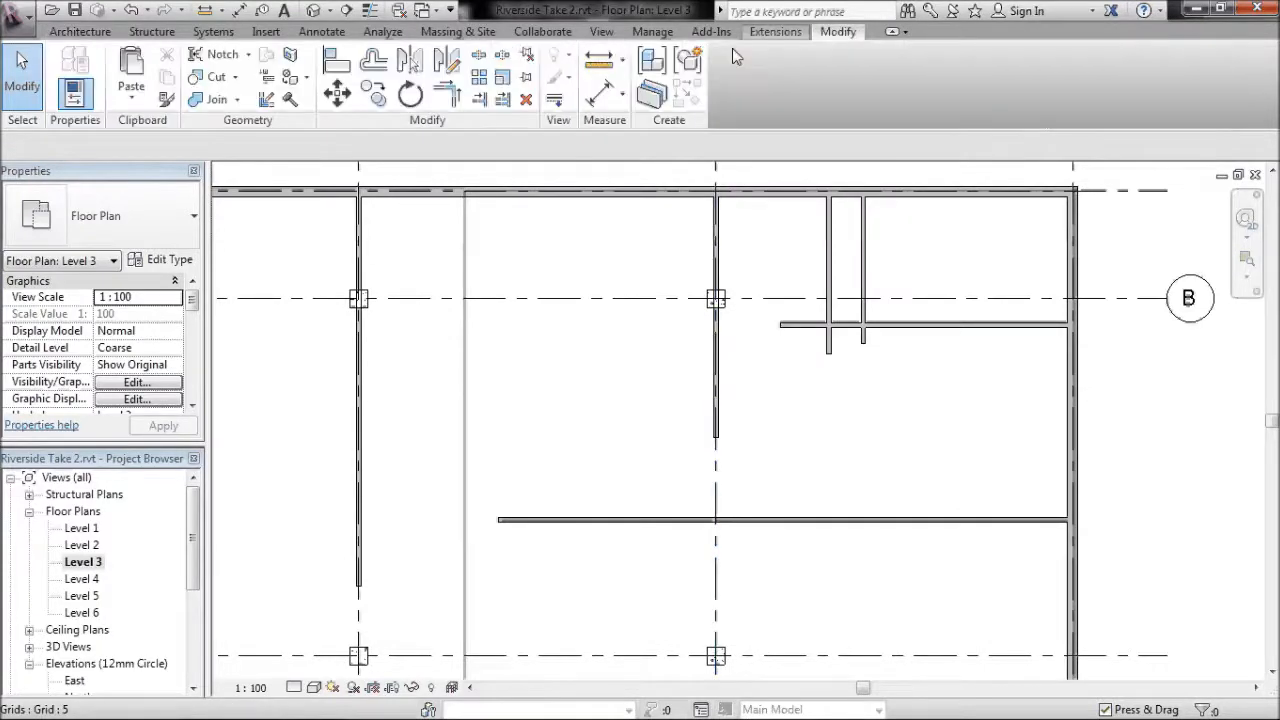
pyautogui.click(450, 100)
pyautogui.click(810, 522)
pyautogui.click(725, 434)
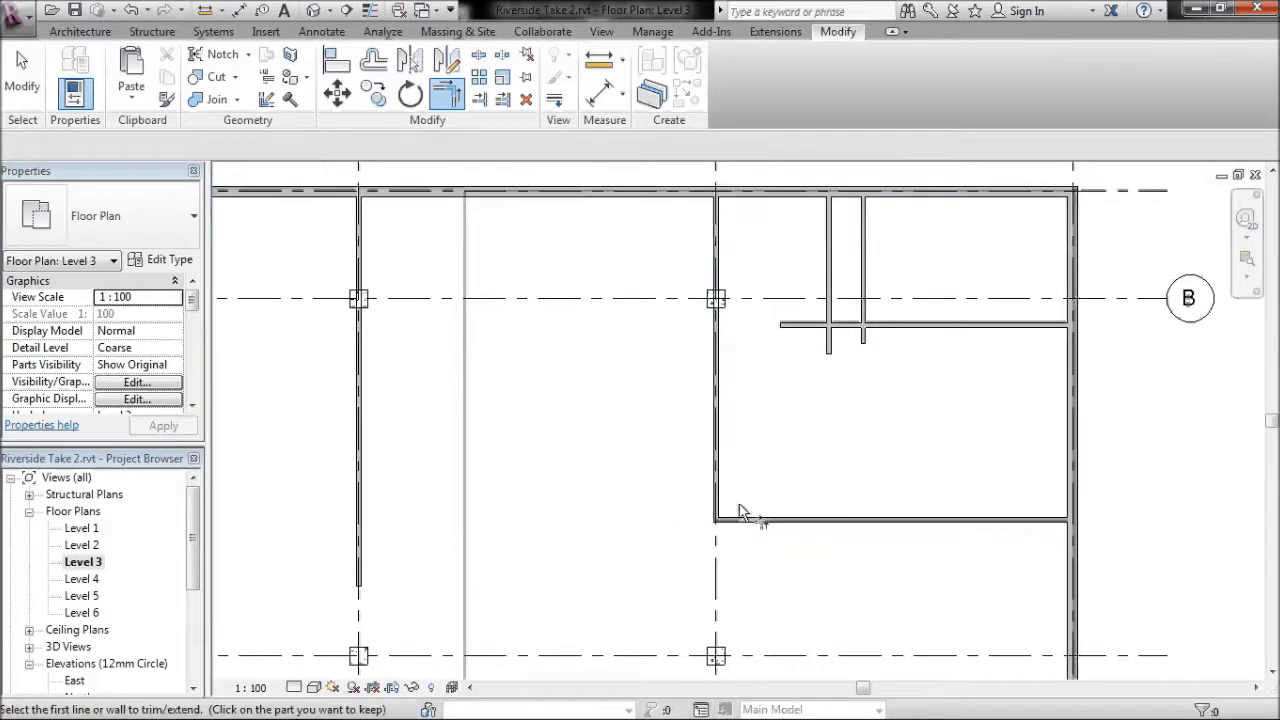
# Step: Join the lower horizontal partition and the grid 4 partition into a corner with Trim/Extend to Corner
pyautogui.click(800, 522)
pyautogui.click(362, 445)
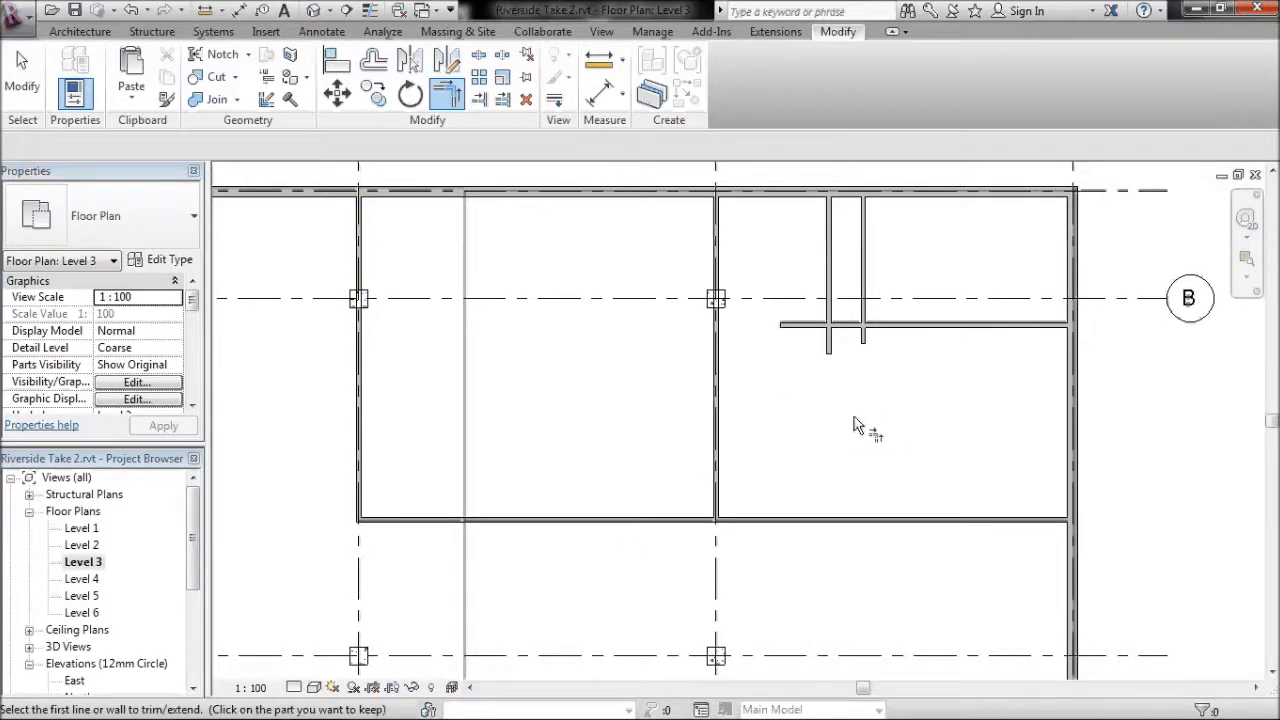
pyautogui.click(831, 352)
pyautogui.press('Escape')
pyautogui.press('Escape')
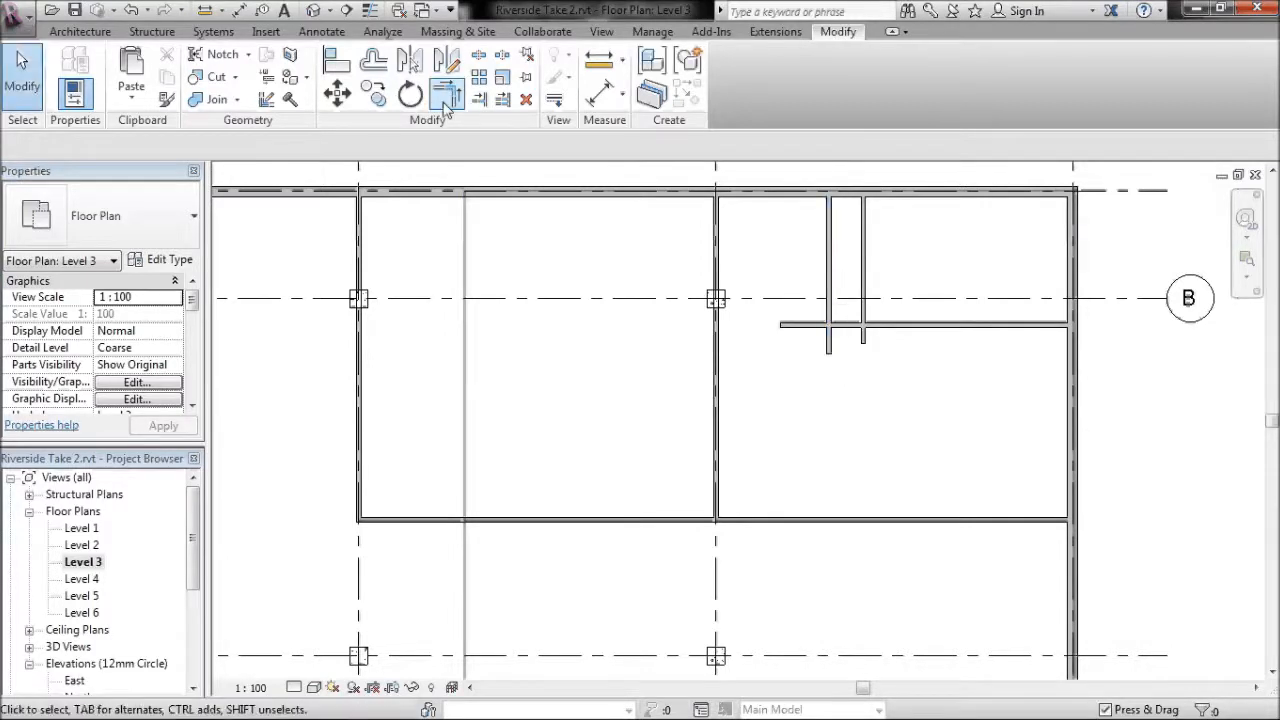
# Step: Extend the vertical partition nearer grid 5 down to the lower horizontal partition with Trim/Extend Multiple Elements
pyautogui.click(502, 99)
pyautogui.click(896, 521)
pyautogui.click(828, 345)
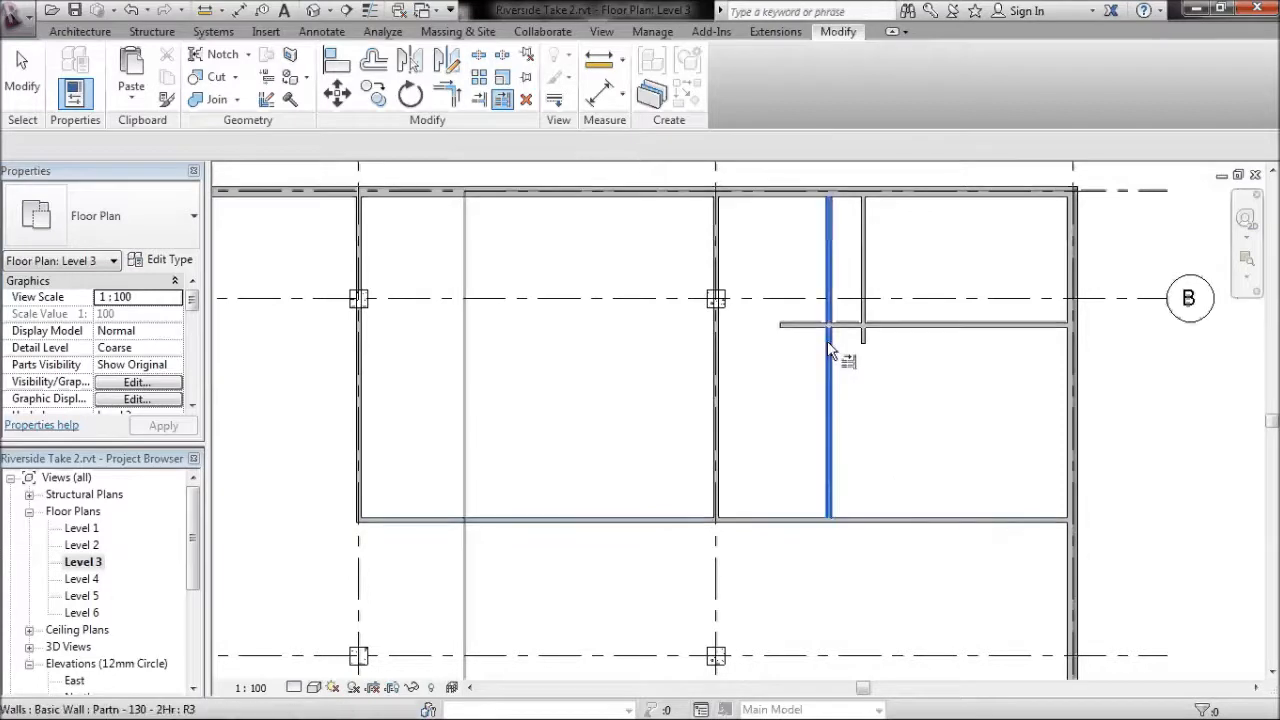
pyautogui.press('Escape')
pyautogui.press('Escape')
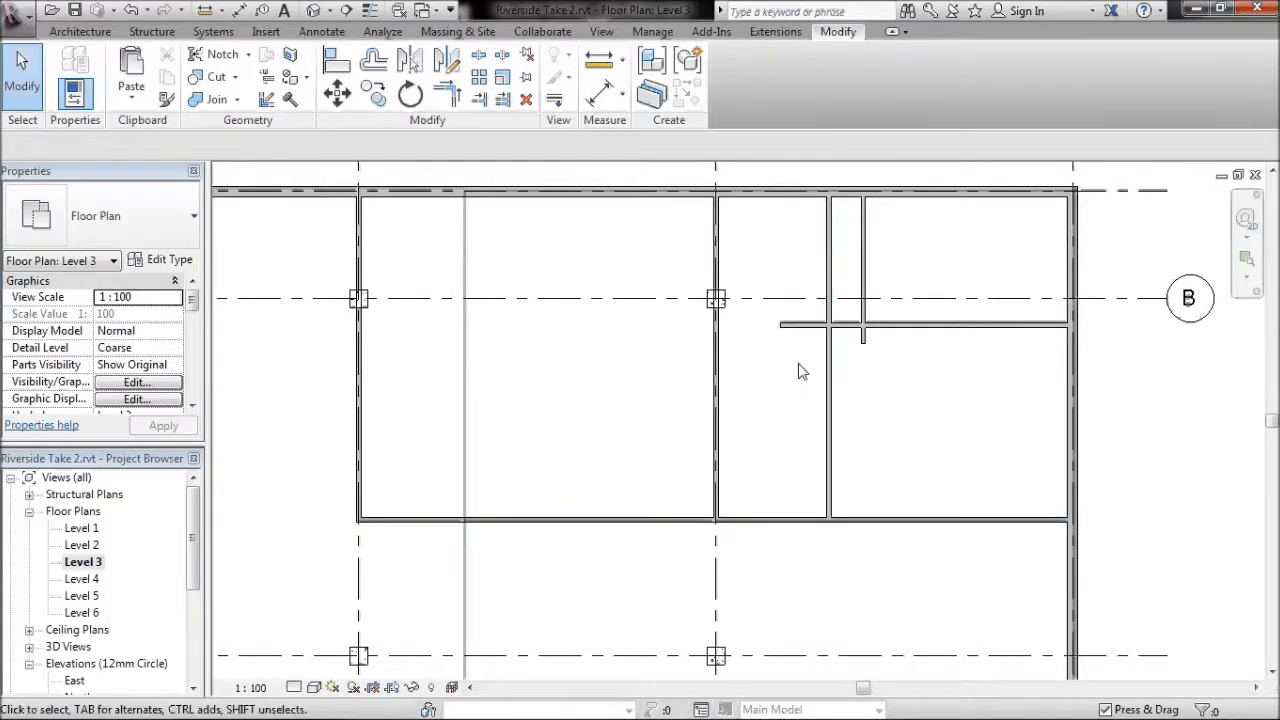
# Step: Trim the short vertical partition nearer grid 6 back to the upper horizontal partition, removing its overhang
pyautogui.click(503, 100)
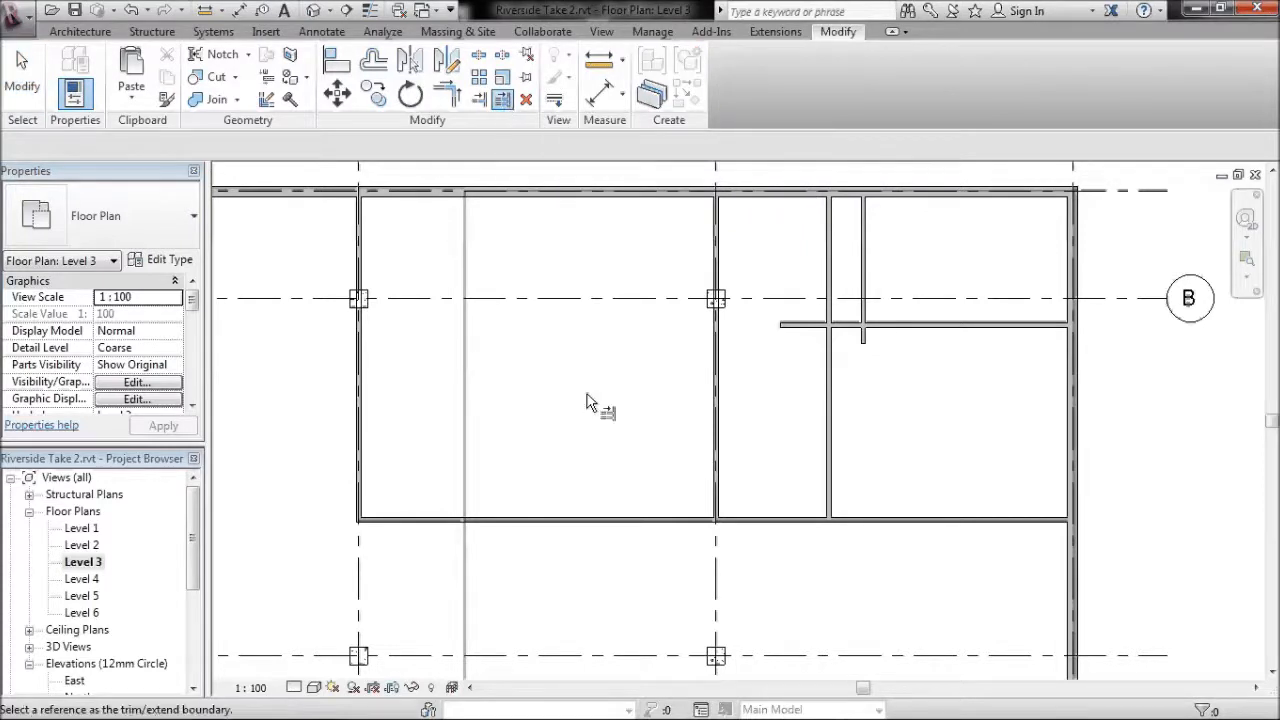
pyautogui.scroll(2, 745, 345)
pyautogui.moveTo(968, 350); pyautogui.dragTo(749, 491, button='middle')
pyautogui.scroll(1, 717, 474)
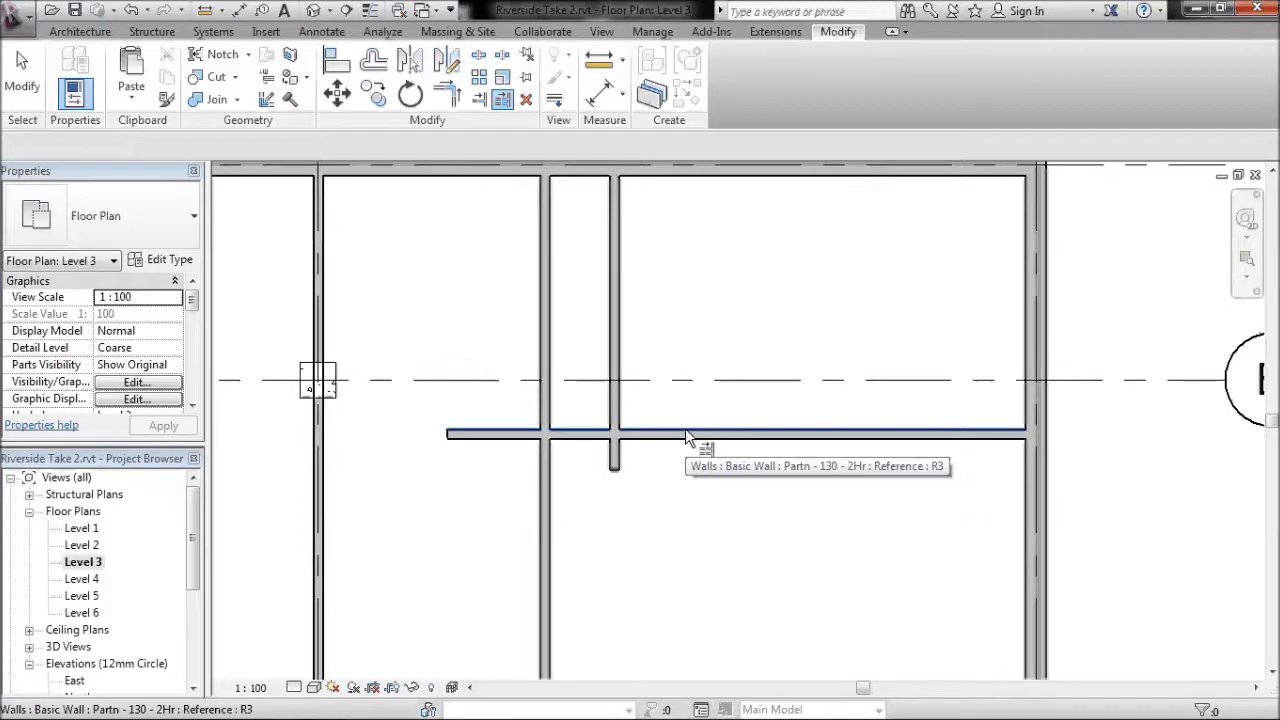
pyautogui.click(687, 437)
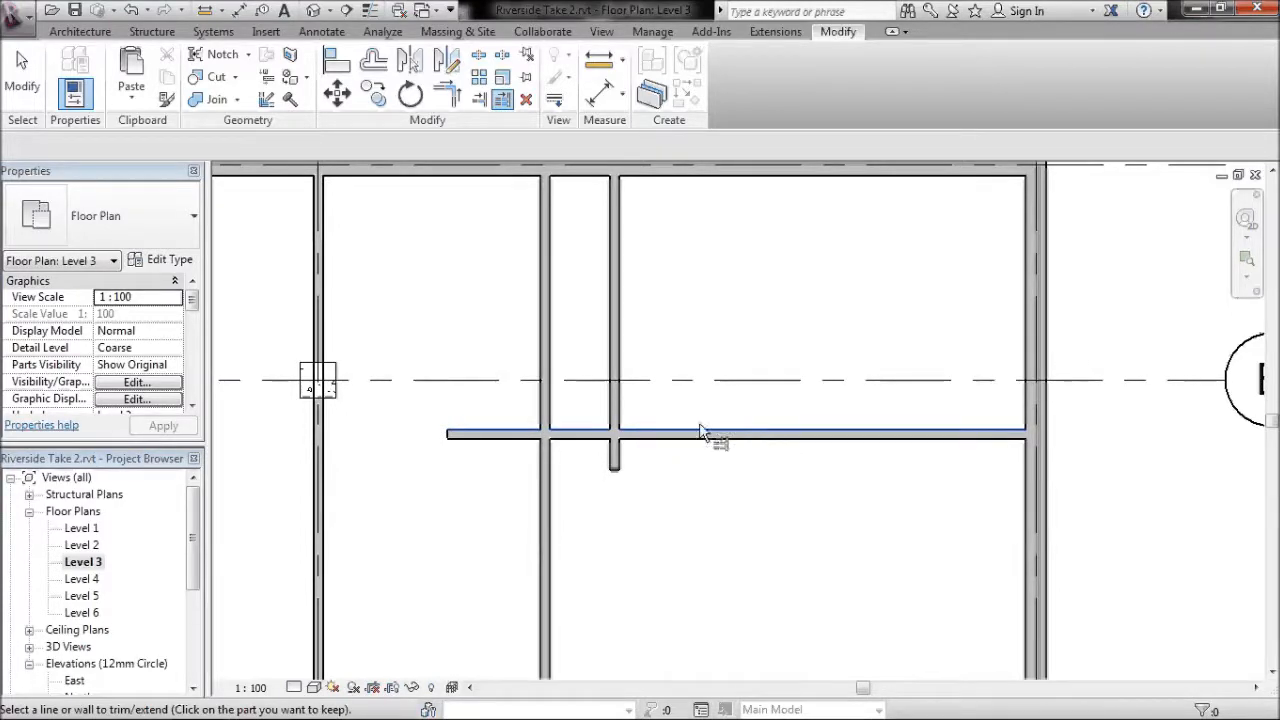
pyautogui.click(620, 398)
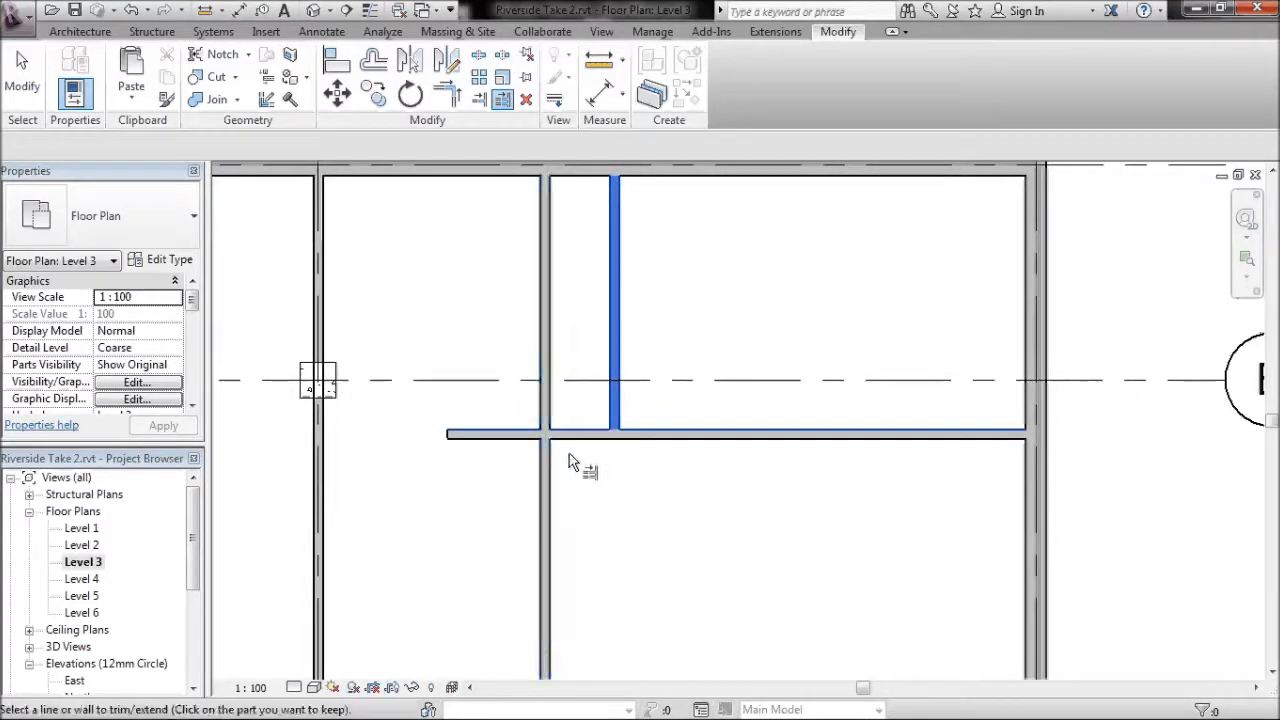
pyautogui.press('Escape')
pyautogui.press('Escape')
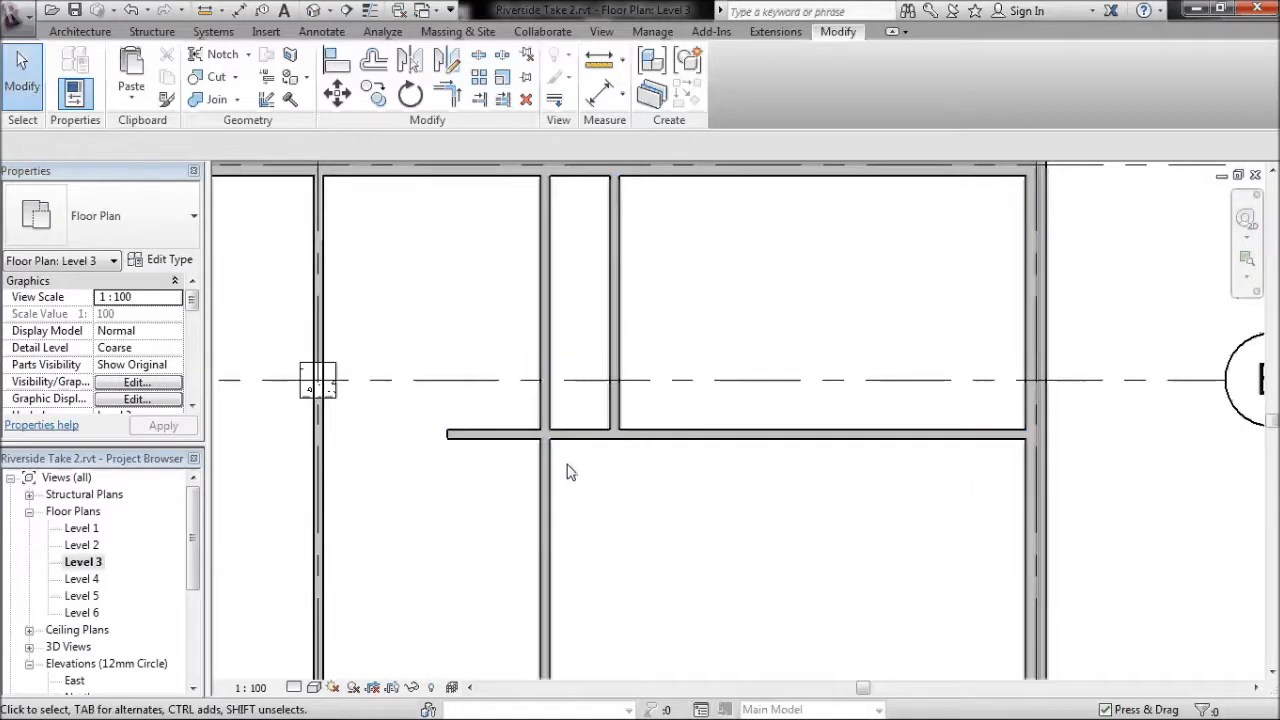
# Step: Trim the upper horizontal partition at the long vertical partition, removing the stub that projects towards grid 5
pyautogui.click(502, 100)
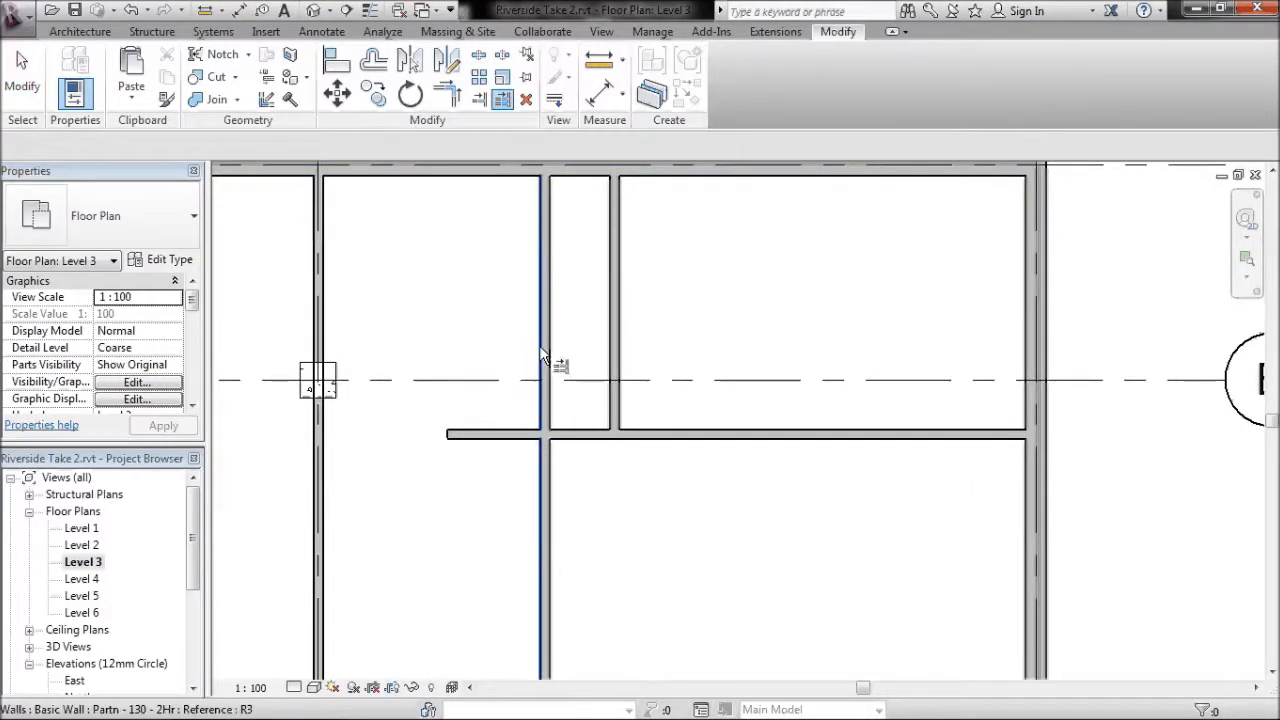
pyautogui.click(542, 352)
pyautogui.click(576, 434)
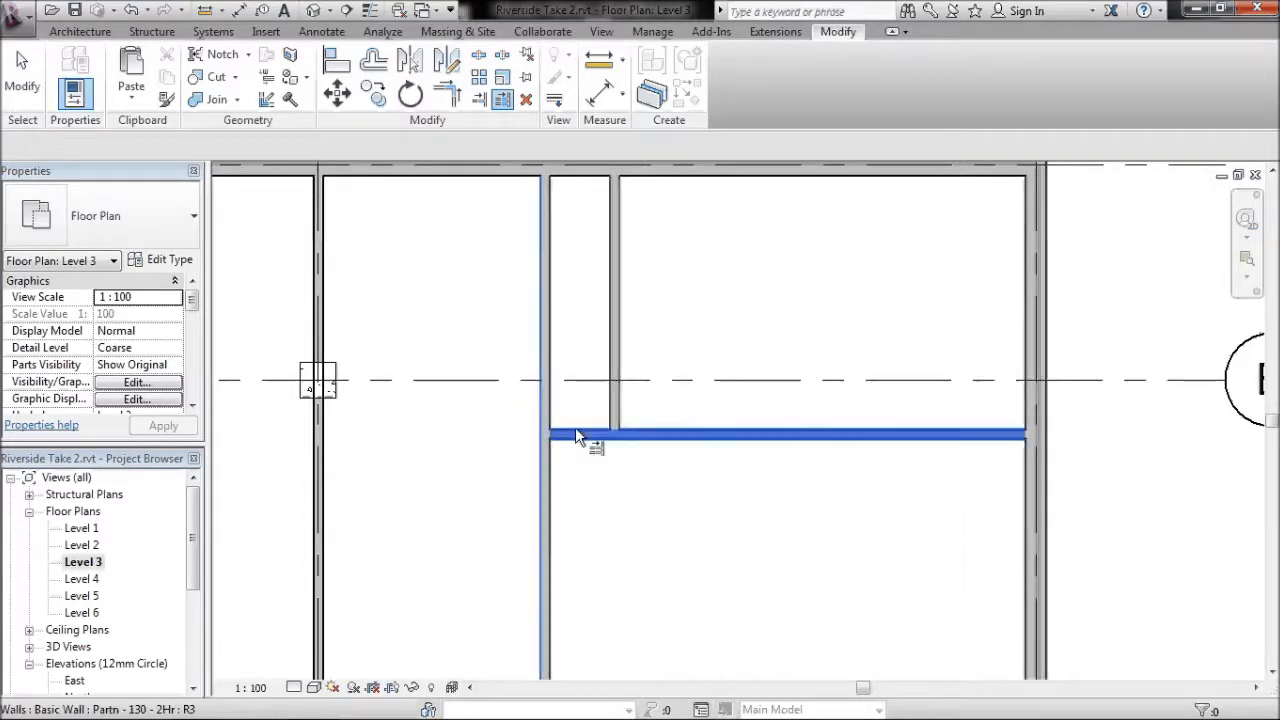
pyautogui.press('Escape')
pyautogui.press('Escape')
# Step: Place an aligned dimension across the two vertical partitions and the grid 6 exterior wall, and make its segments equal (EQ)
pyautogui.scroll(-2, 636, 364)
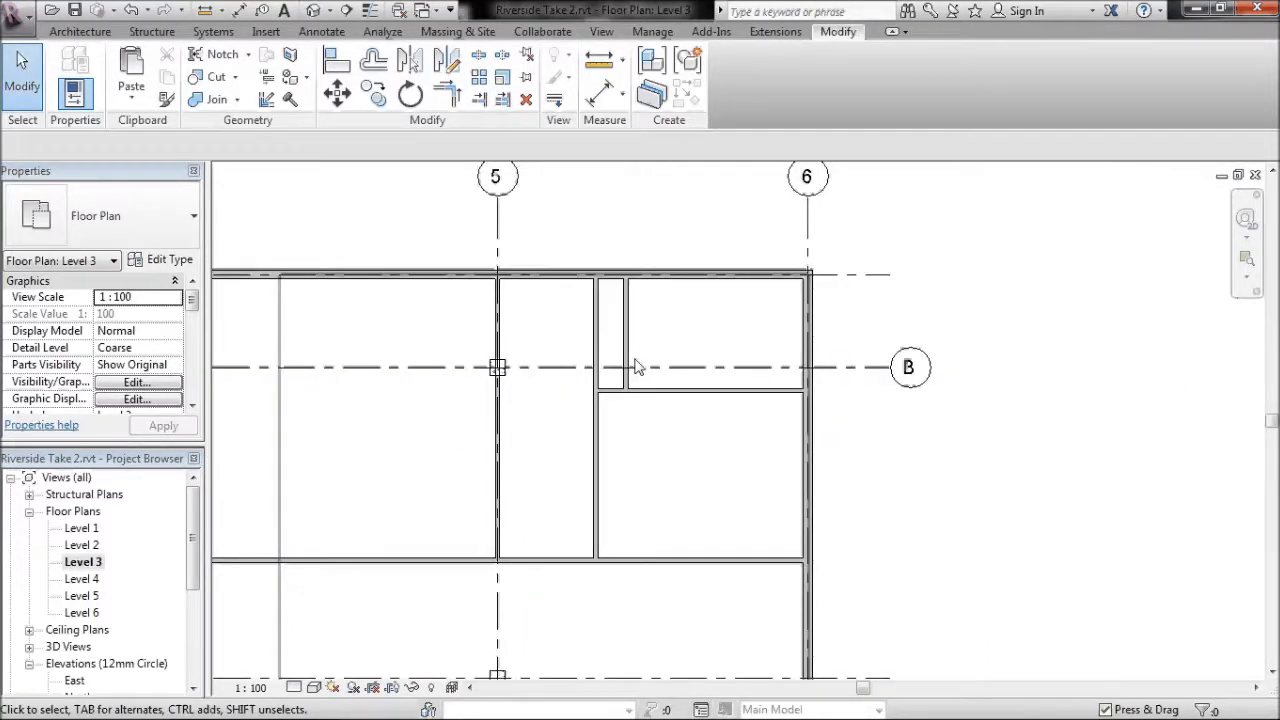
pyautogui.scroll(1, 583, 278)
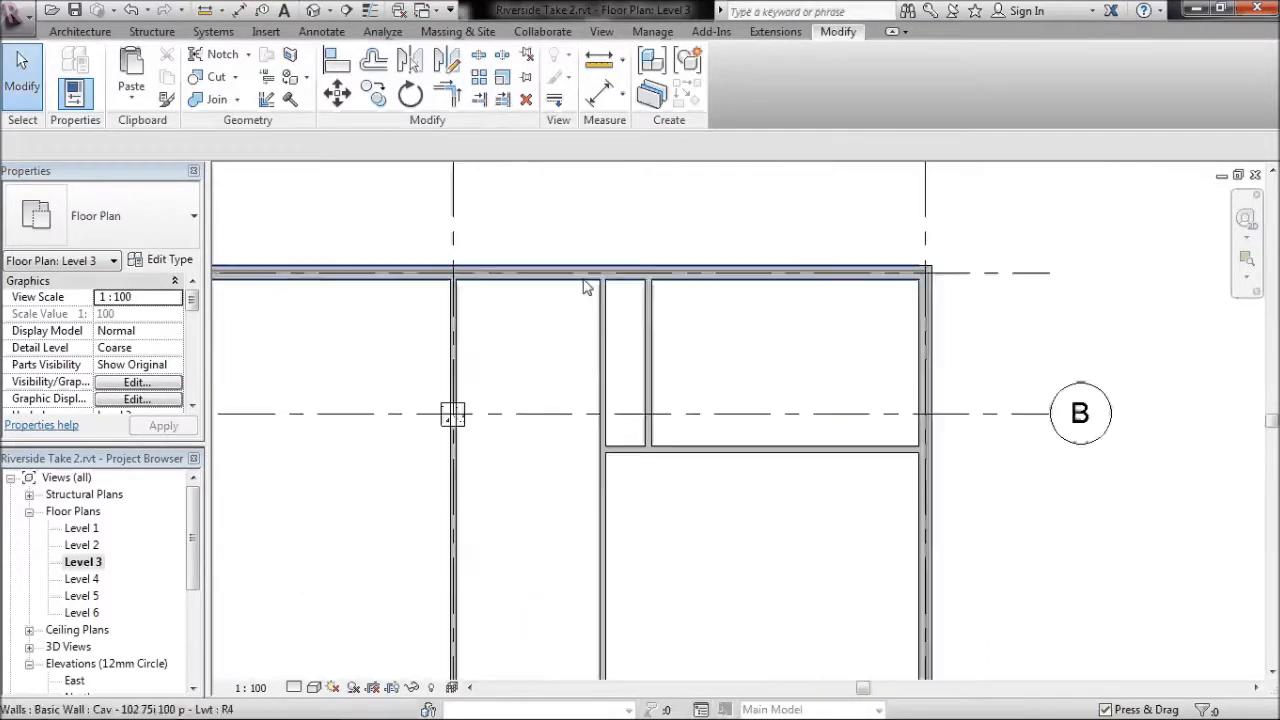
pyautogui.click(241, 12)
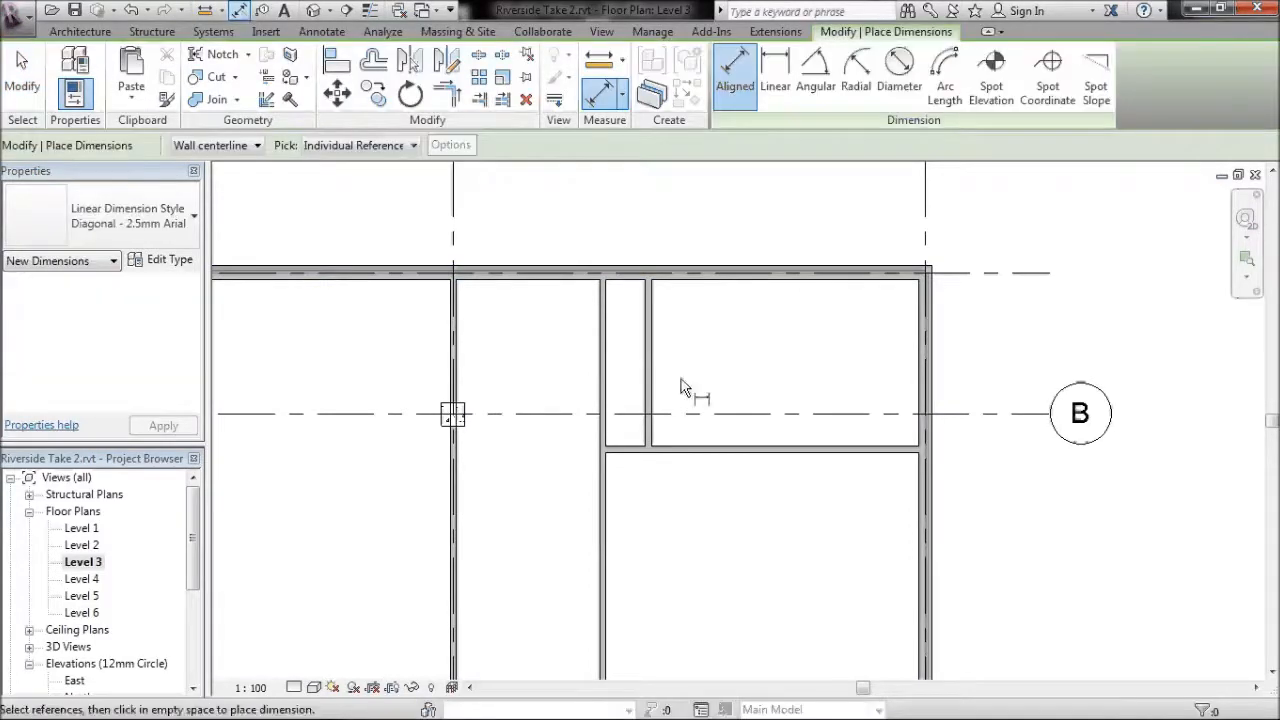
pyautogui.scroll(4, 634, 382)
pyautogui.click(576, 405)
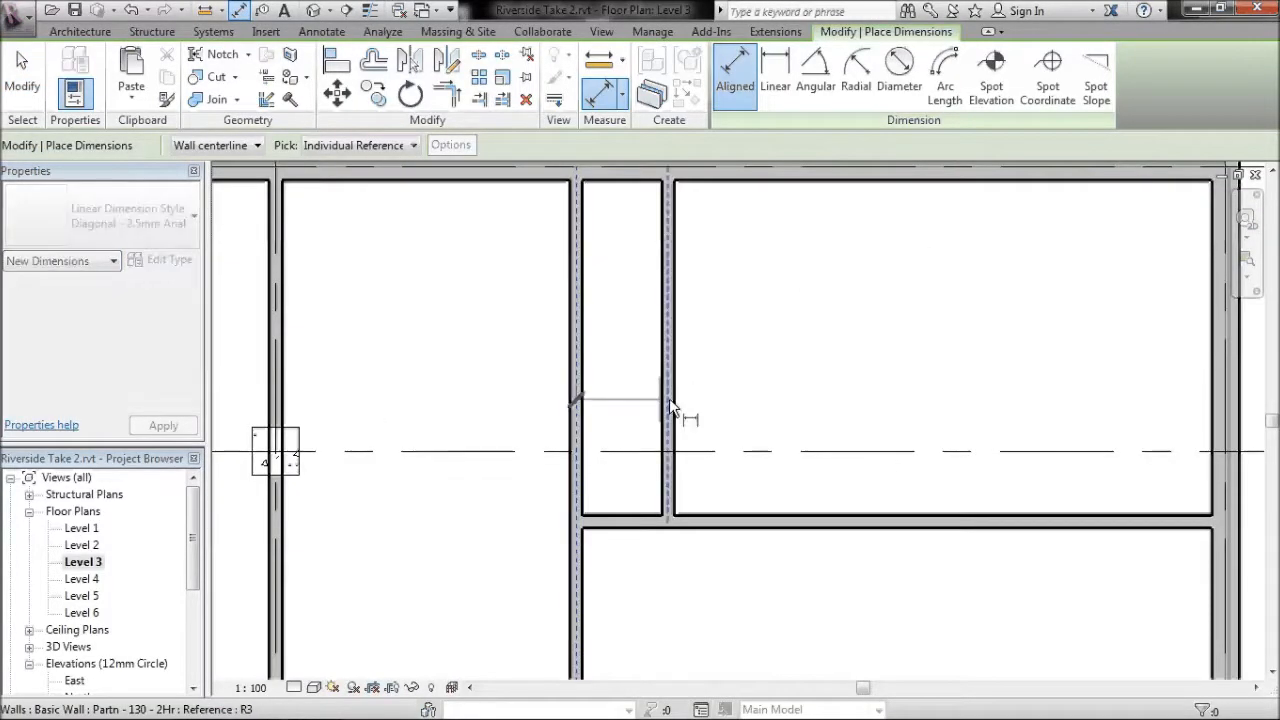
pyautogui.click(669, 402)
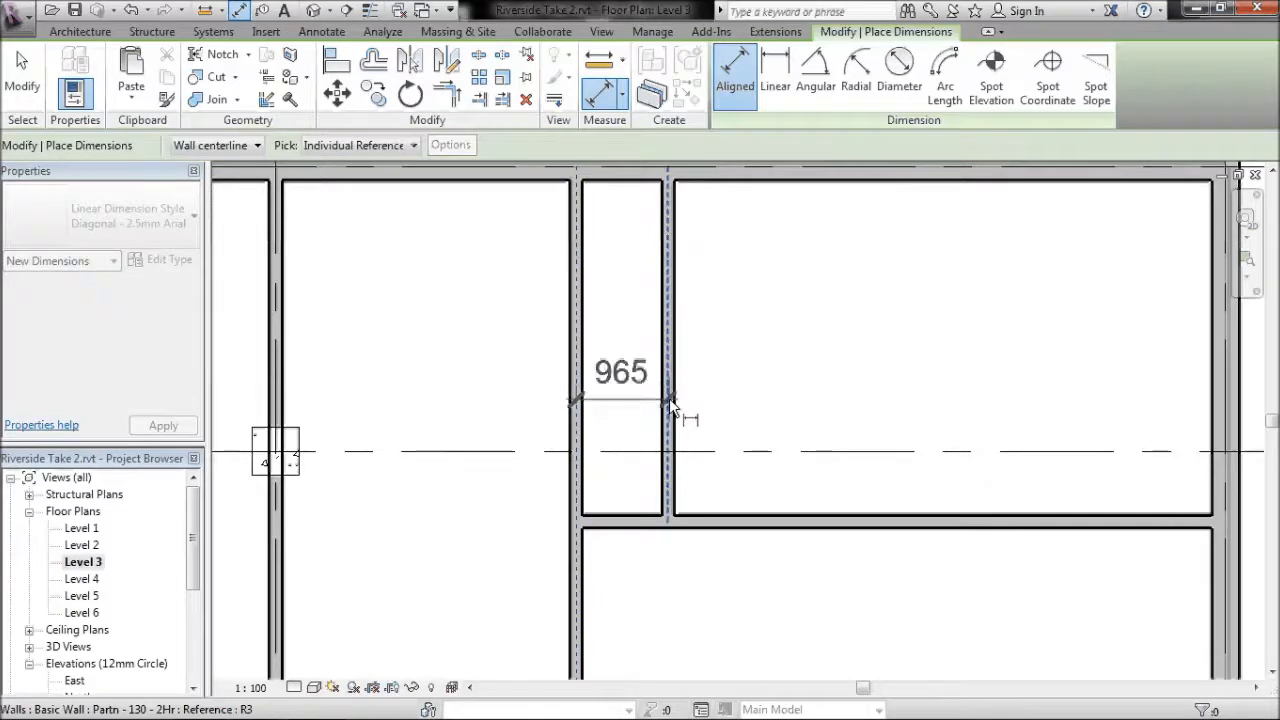
pyautogui.click(1226, 410)
pyautogui.click(969, 394)
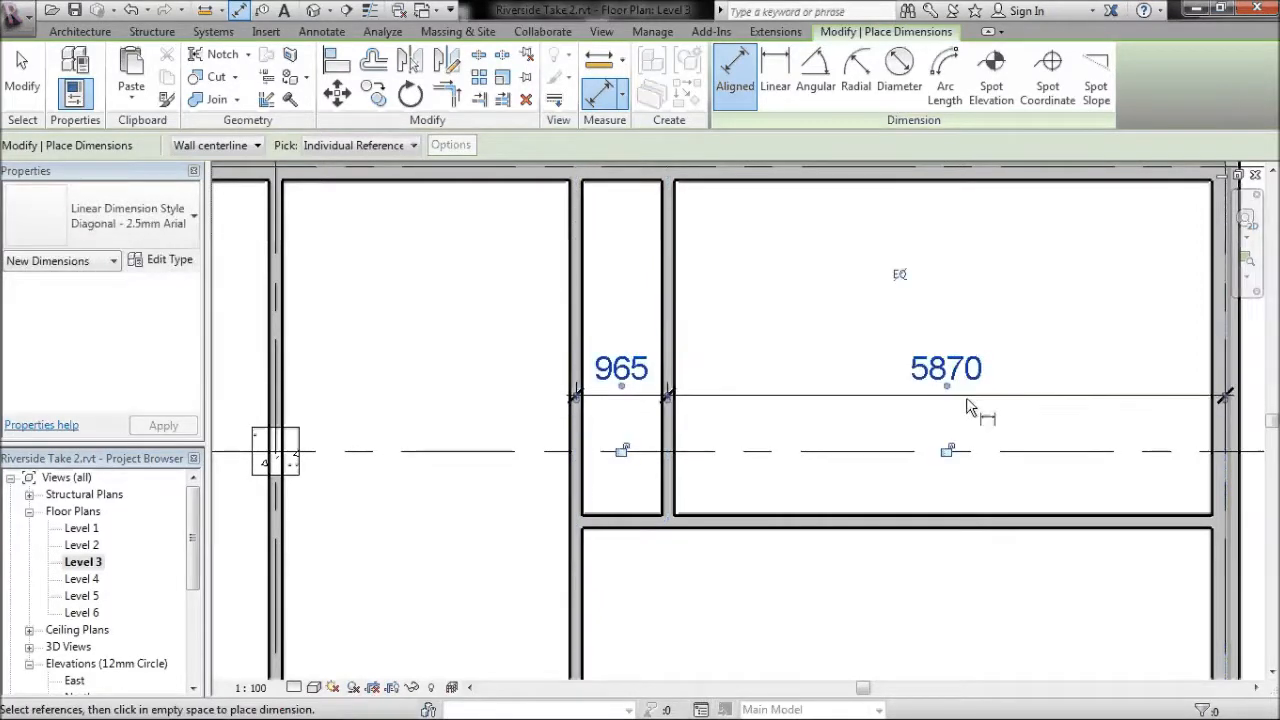
pyautogui.click(901, 276)
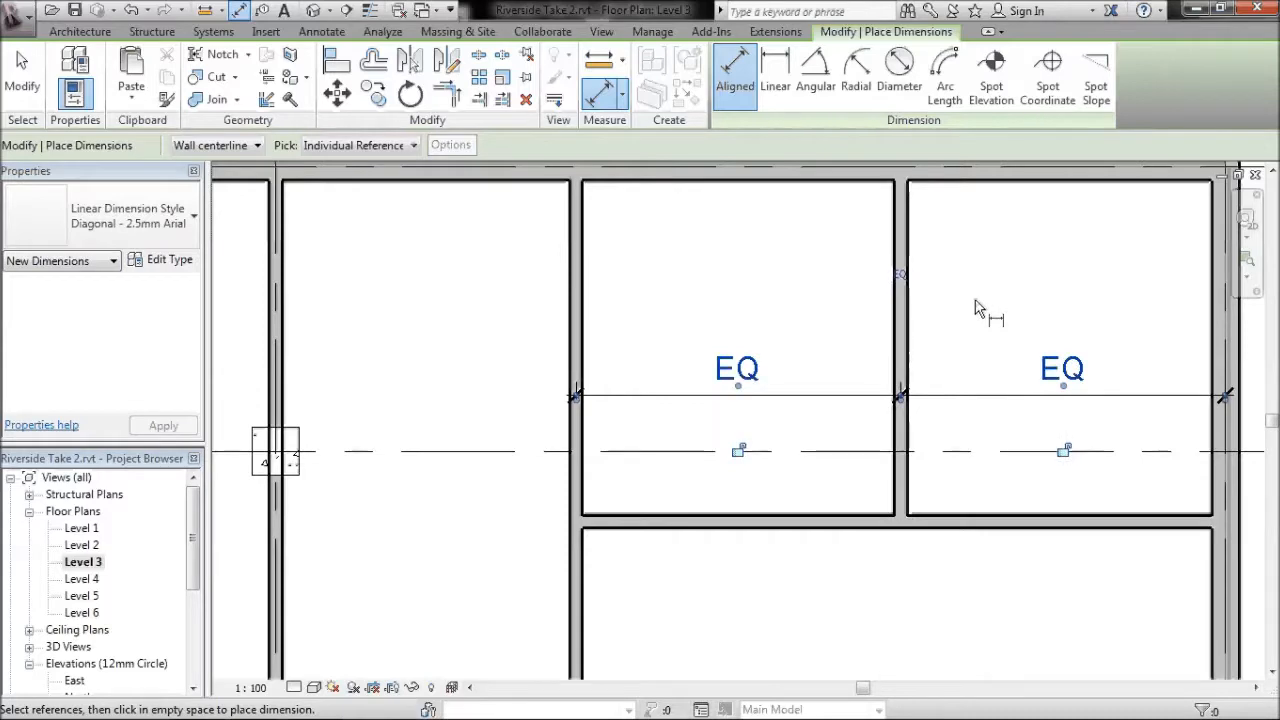
pyautogui.press('Escape')
pyautogui.press('Escape')
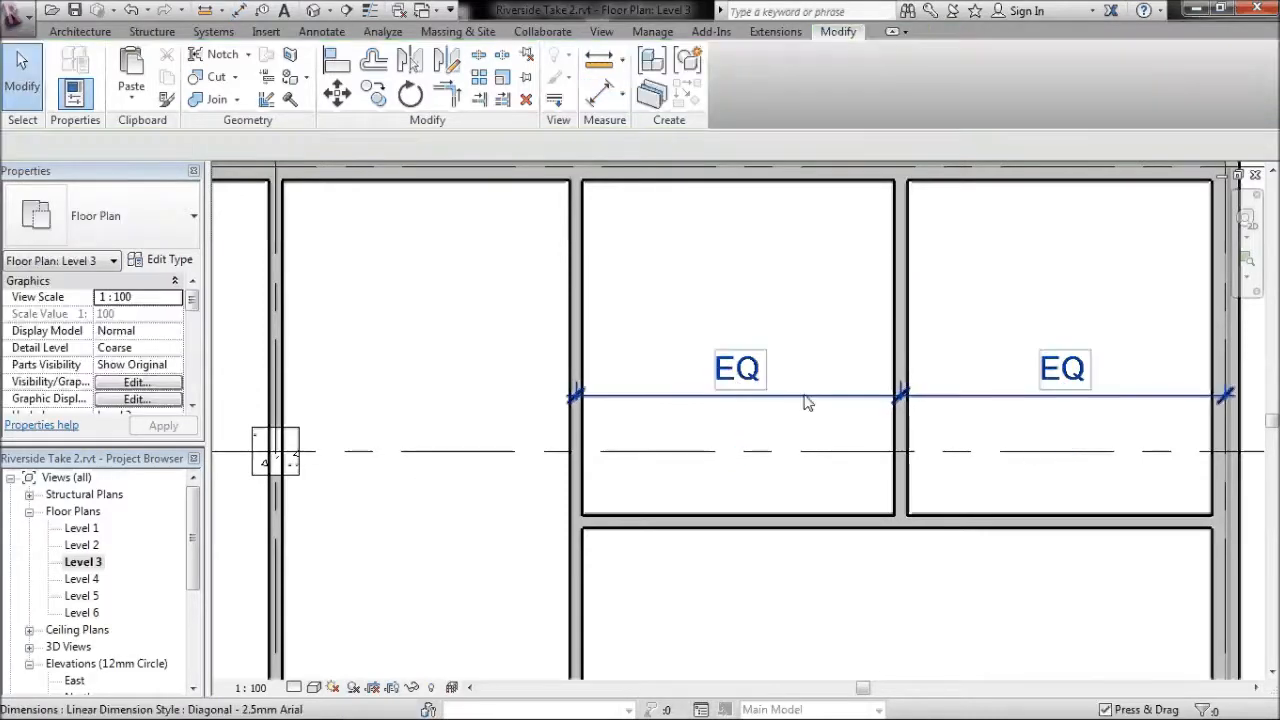
# Step: Delete the EQ dimension across the upper partitions while leaving the walls constrained
pyautogui.click(811, 396)
pyautogui.press('Delete')
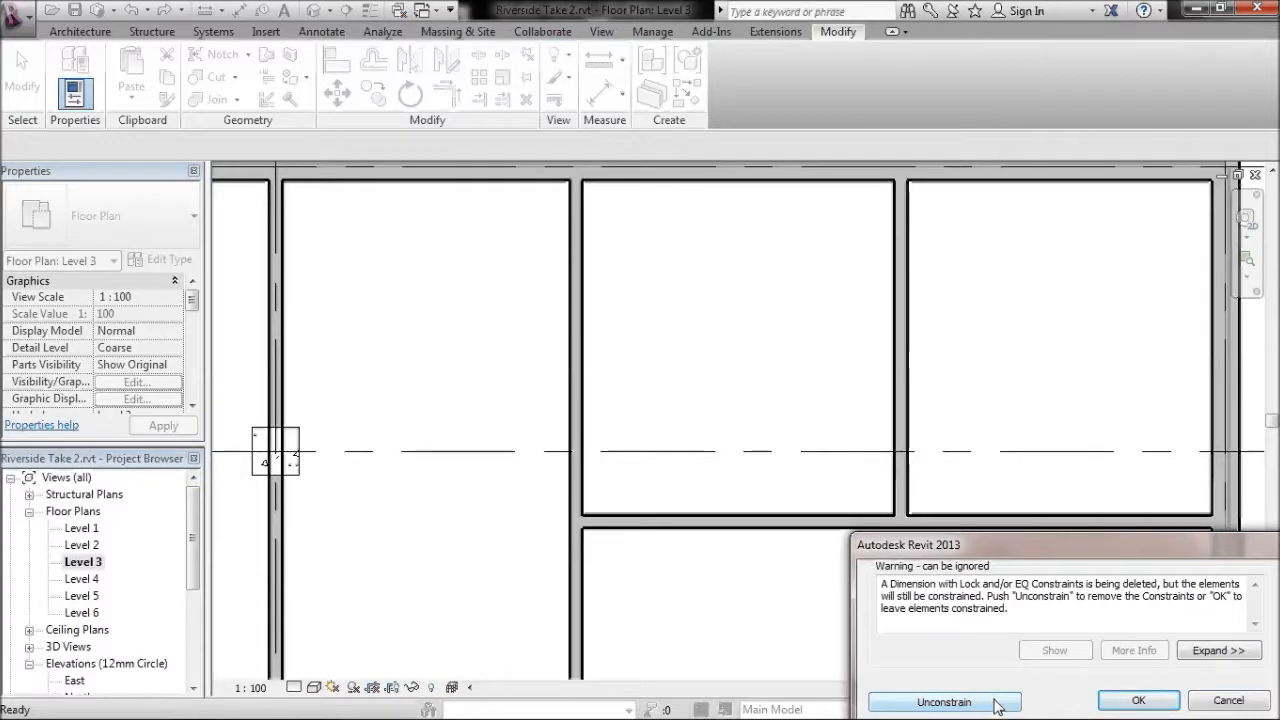
pyautogui.click(1136, 699)
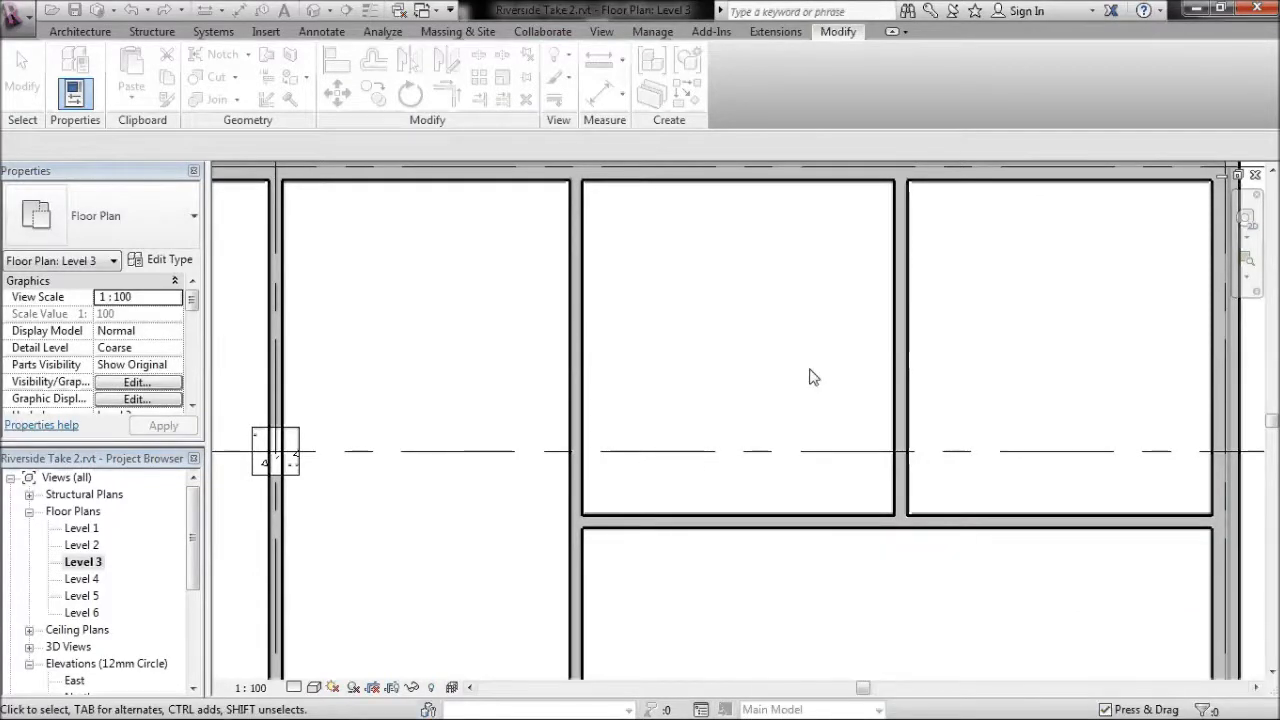
# Step: Show the bubble of grid C at its end beyond the grid 6 exterior wall
pyautogui.scroll(-3, 811, 386)
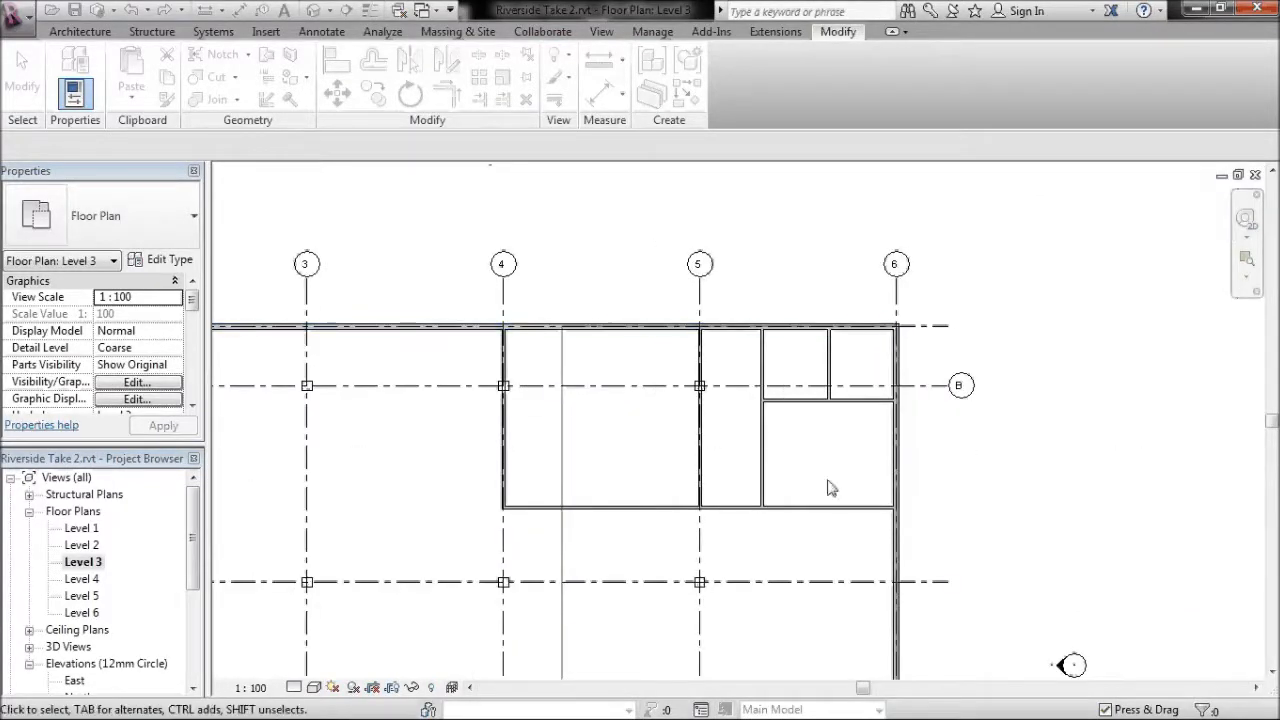
pyautogui.scroll(2, 680, 471)
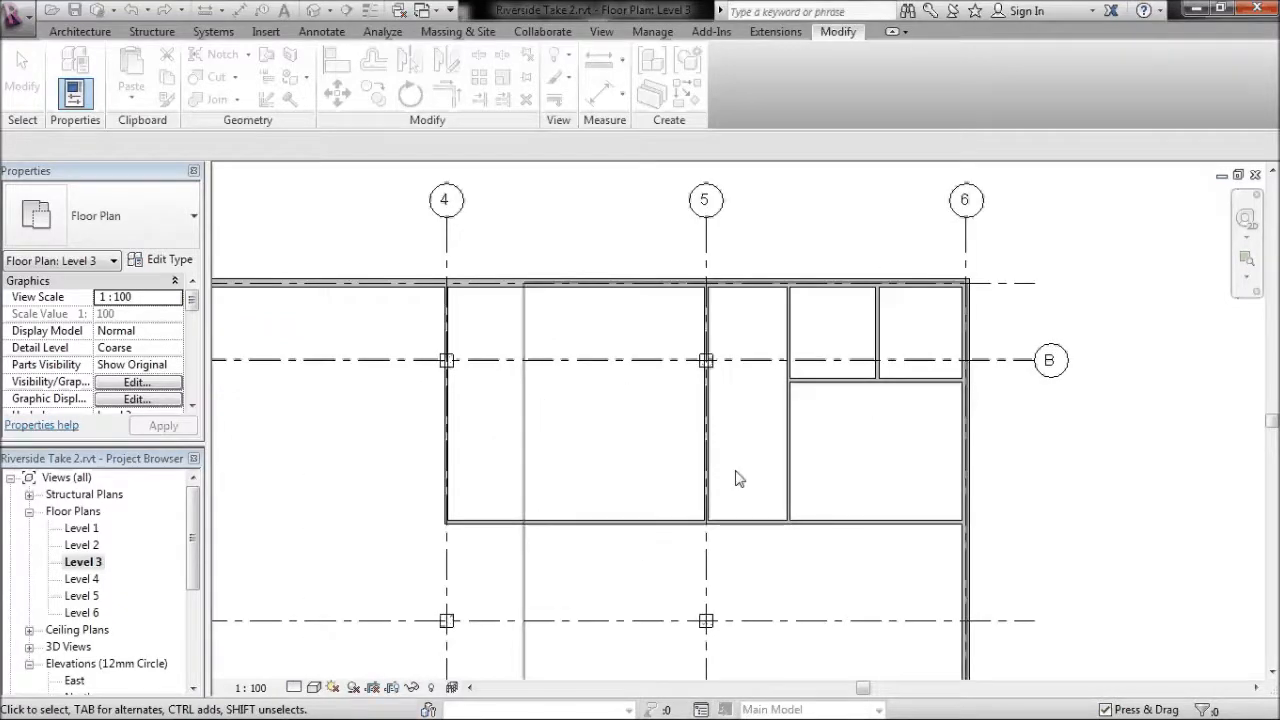
pyautogui.scroll(-1, 704, 468)
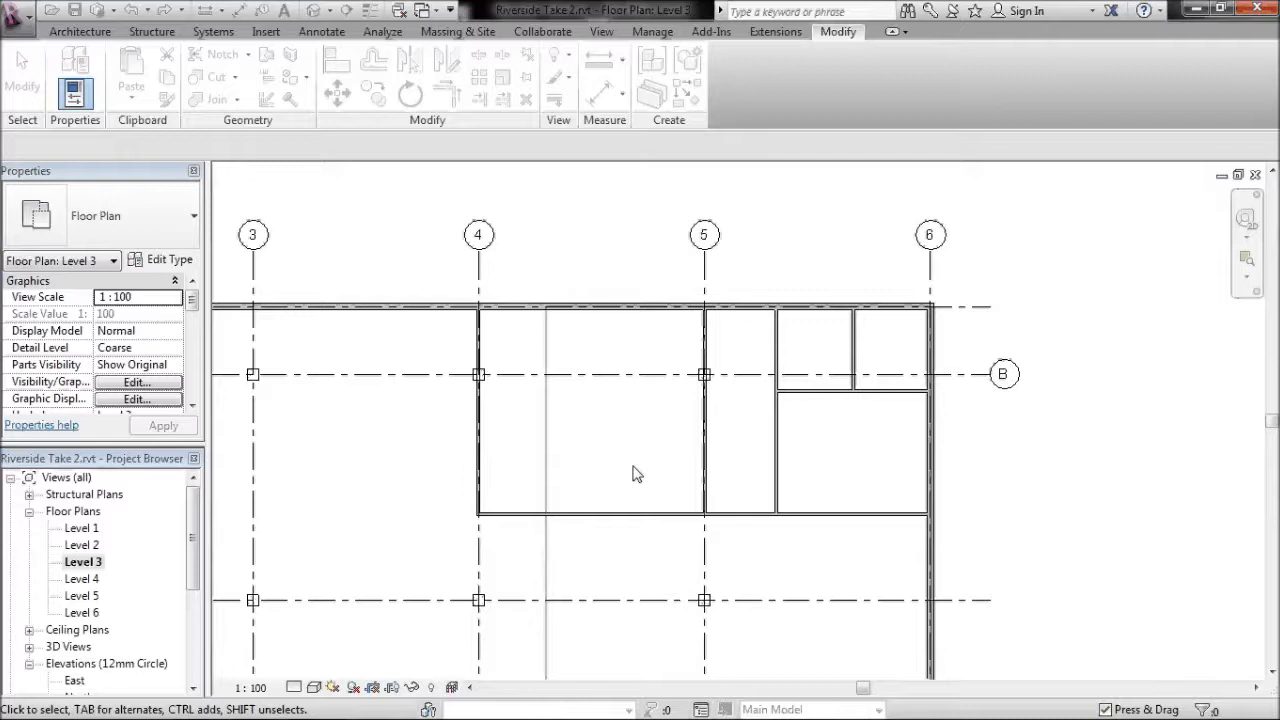
pyautogui.moveTo(641, 480); pyautogui.dragTo(854, 283, button='middle')
pyautogui.moveTo(743, 472); pyautogui.dragTo(845, 327, button='middle')
pyautogui.moveTo(760, 328); pyautogui.dragTo(670, 446, button='middle')
pyautogui.click(1000, 370)
pyautogui.click(1046, 396)
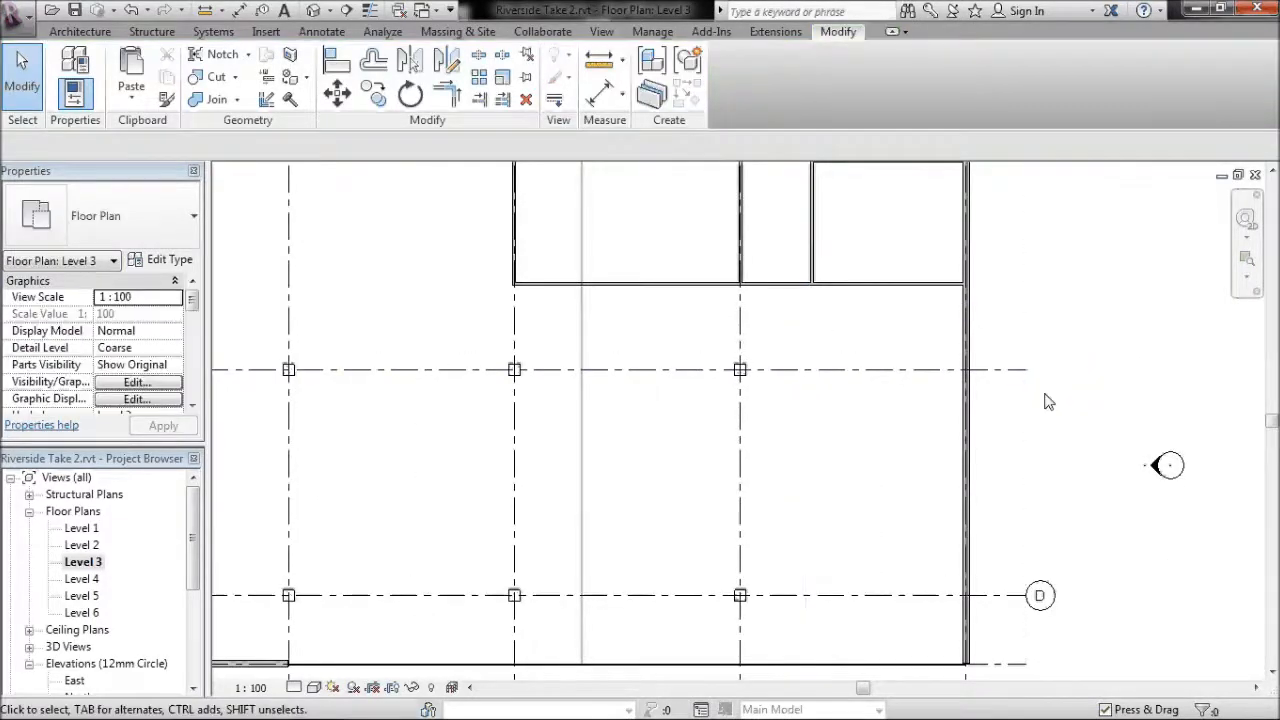
pyautogui.click(1011, 370)
pyautogui.click(1083, 370)
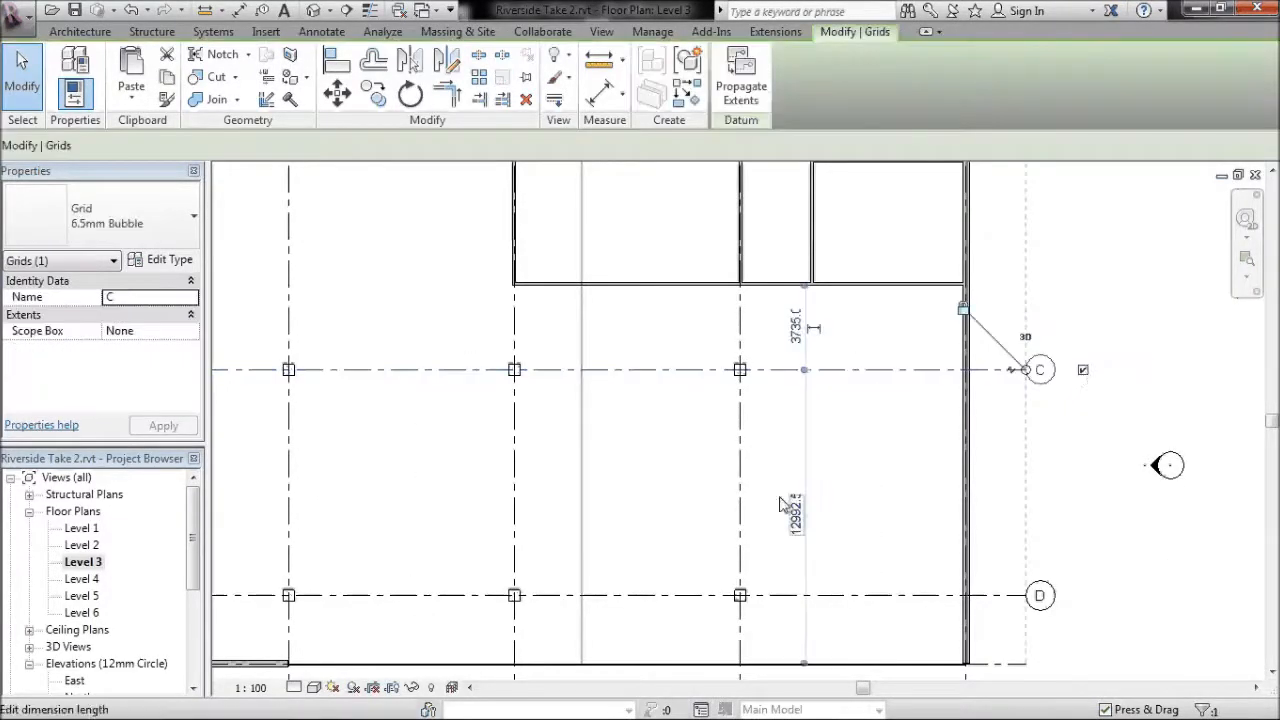
pyautogui.click(692, 479)
# Step: Show the bubble of grid 4 at its lower end, below the grid E wall
pyautogui.moveTo(780, 460); pyautogui.dragTo(1031, 331, button='middle')
pyautogui.click(818, 630)
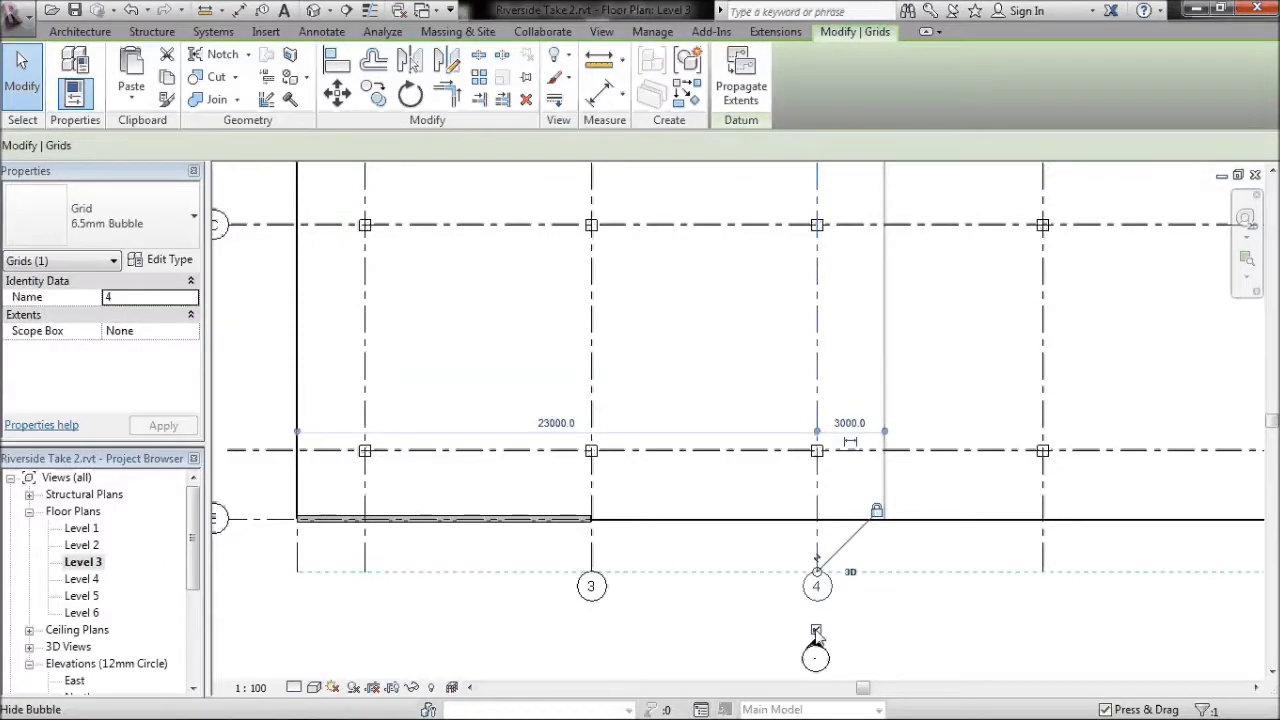
pyautogui.click(689, 294)
# Step: Draw a rectangle of Partn - 130 - 2Hr walls, about 5970 by 4170 mm, within grids 3, 4, C and D
pyautogui.scroll(3, 614, 354)
pyautogui.moveTo(614, 354); pyautogui.dragTo(589, 370, button='middle')
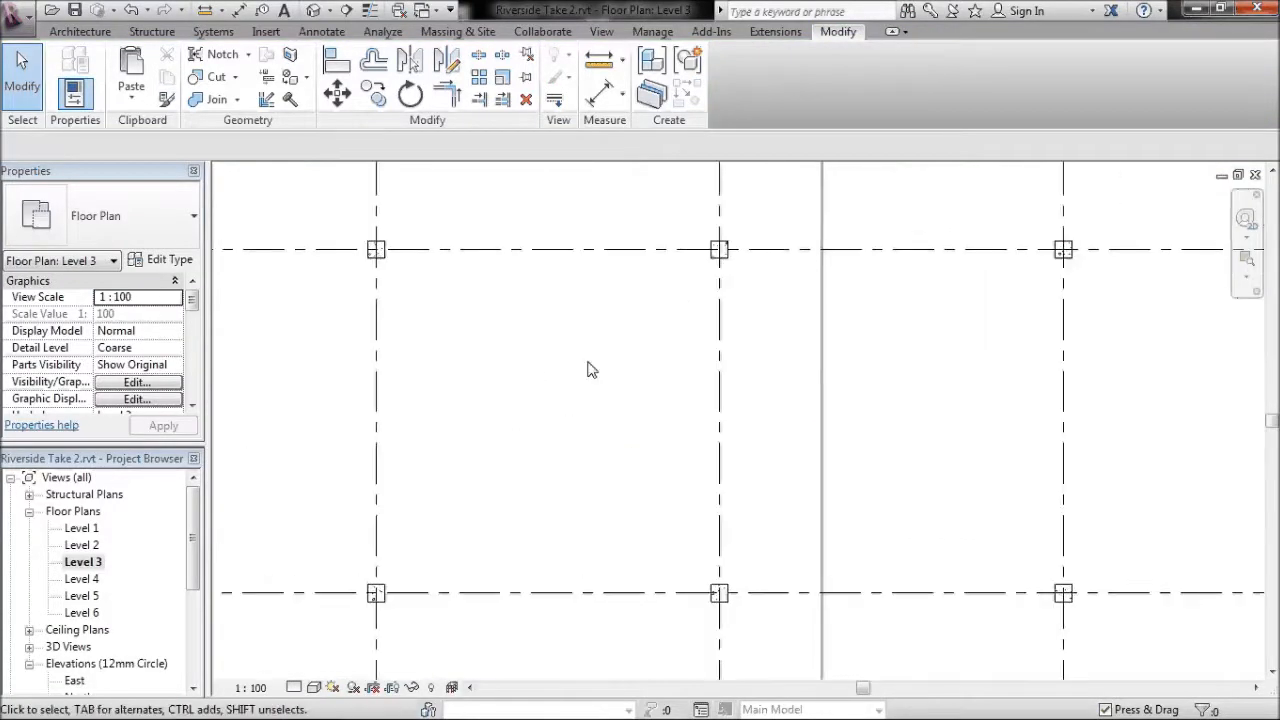
pyautogui.click(80, 31)
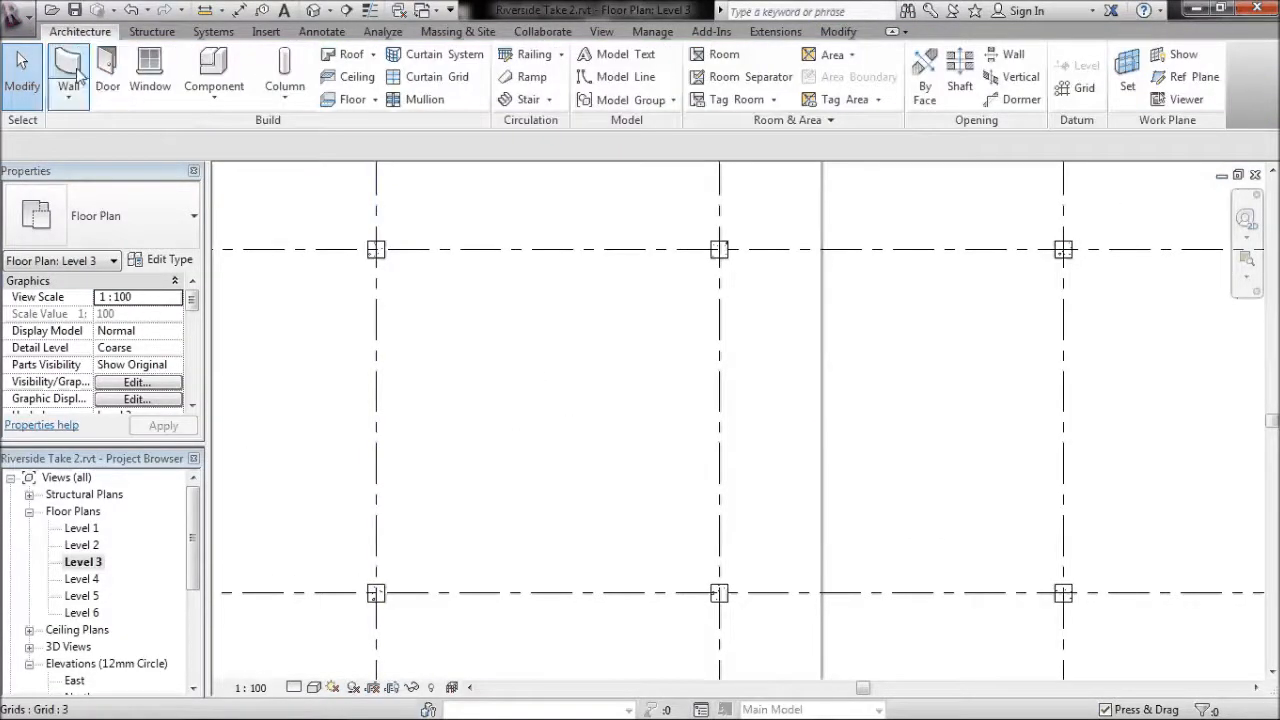
pyautogui.click(74, 72)
pyautogui.click(408, 273)
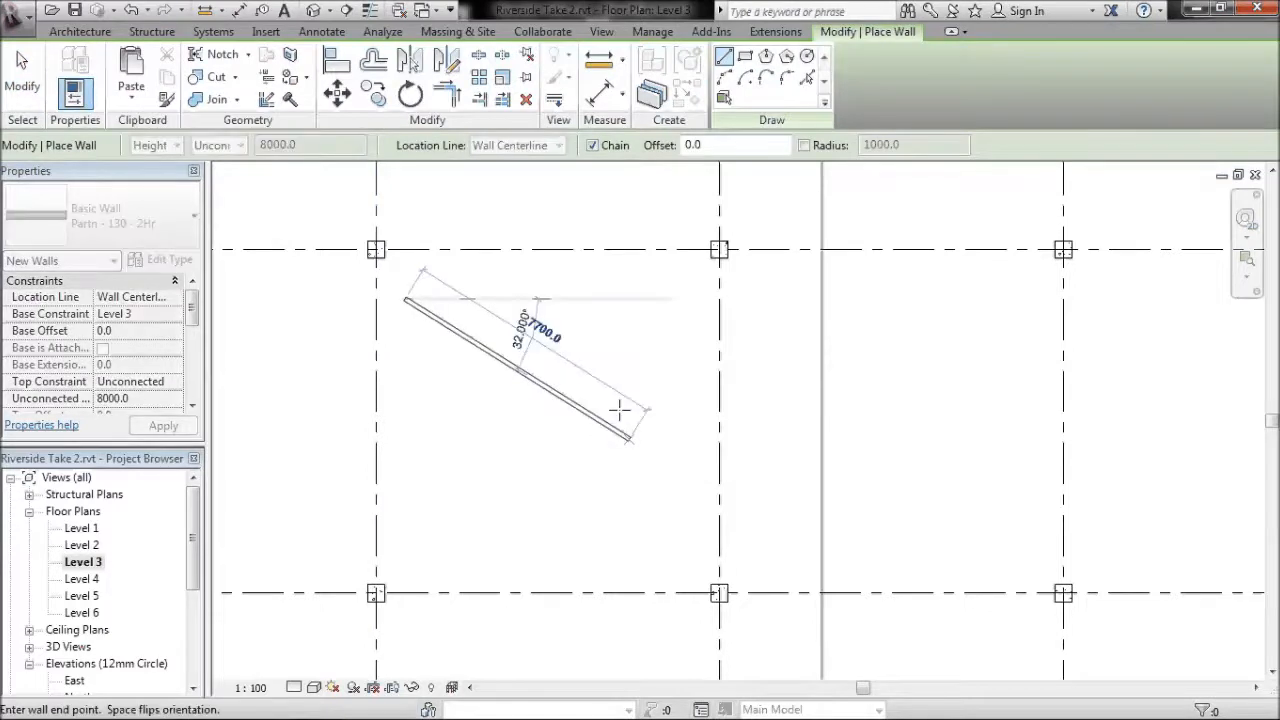
pyautogui.press('Escape')
pyautogui.click(745, 56)
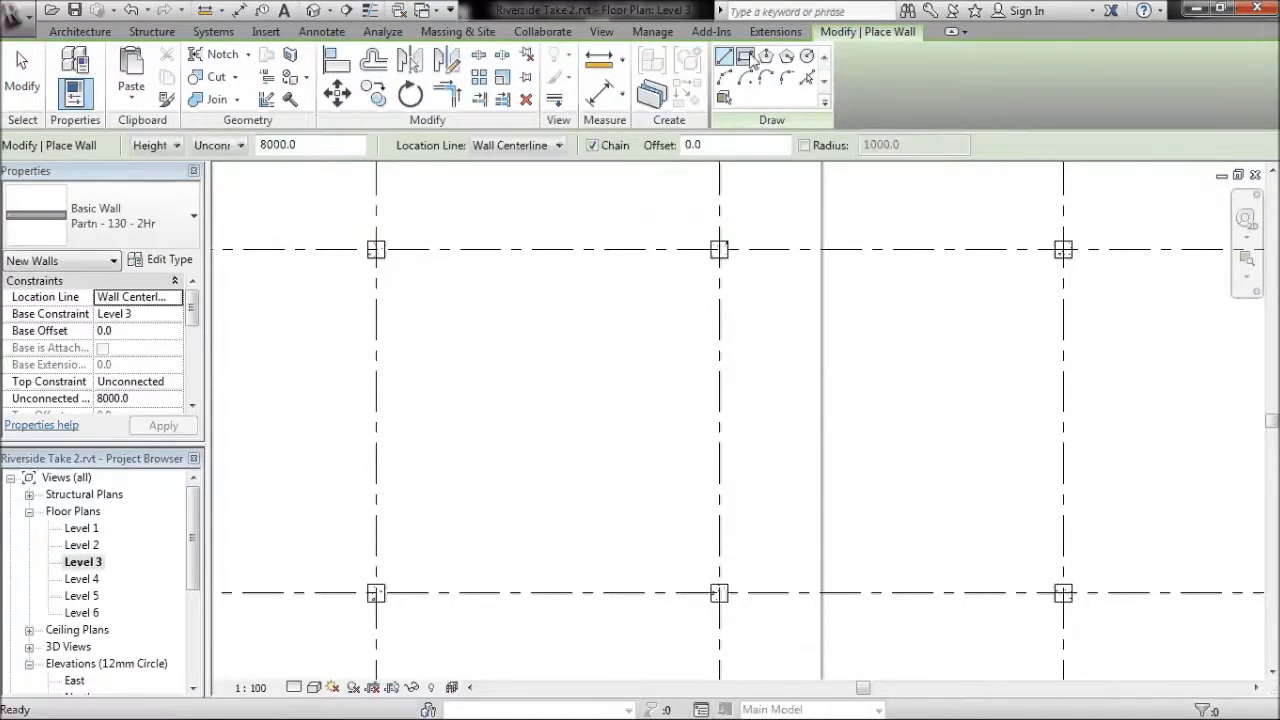
pyautogui.click(437, 318)
pyautogui.click(631, 457)
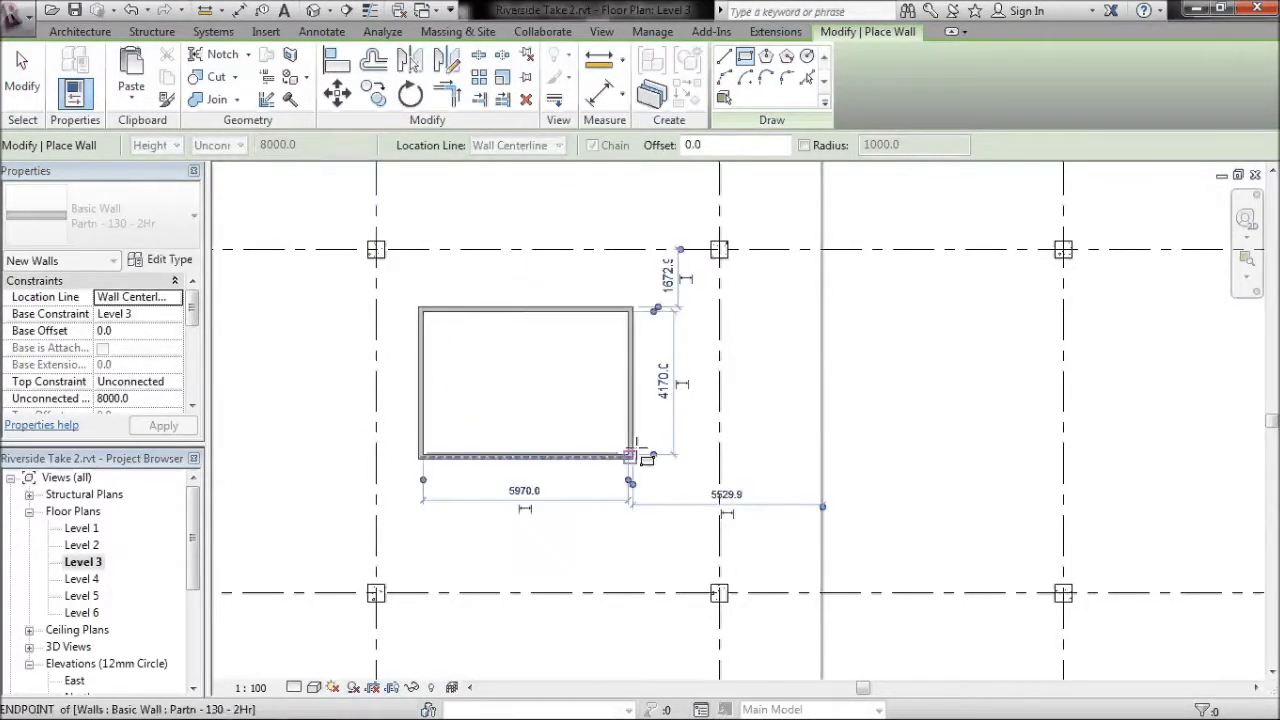
# Step: Set the rectangular room's width to 8500 mm and its depth to 5000 mm, and end wall placement
pyautogui.click(530, 495)
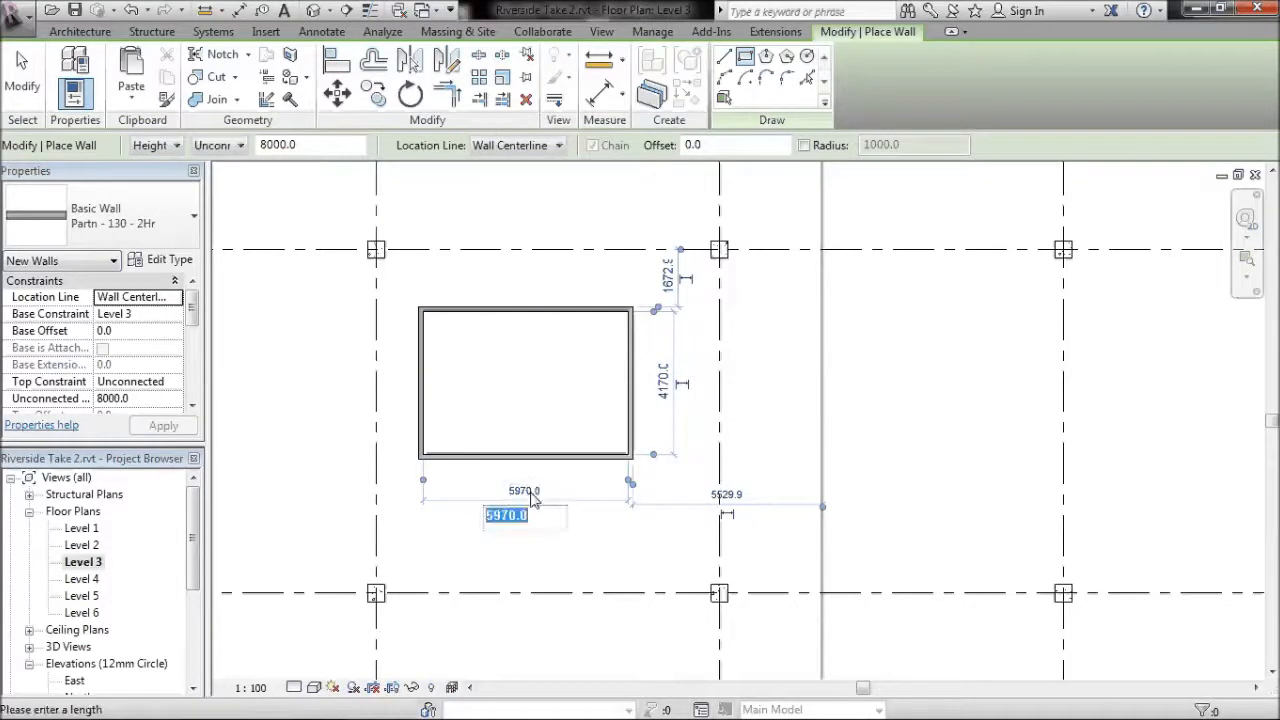
pyautogui.write('85')
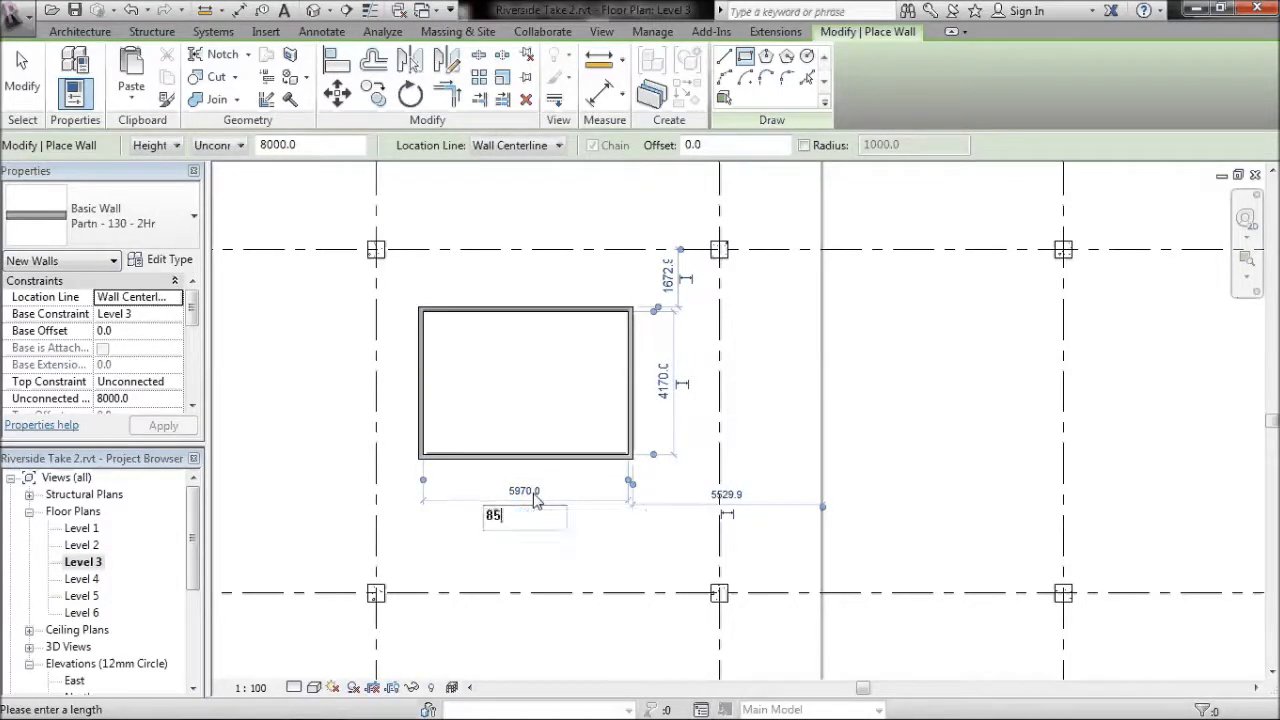
pyautogui.write('00')
pyautogui.press('Return')
pyautogui.click(763, 404)
pyautogui.write('5000')
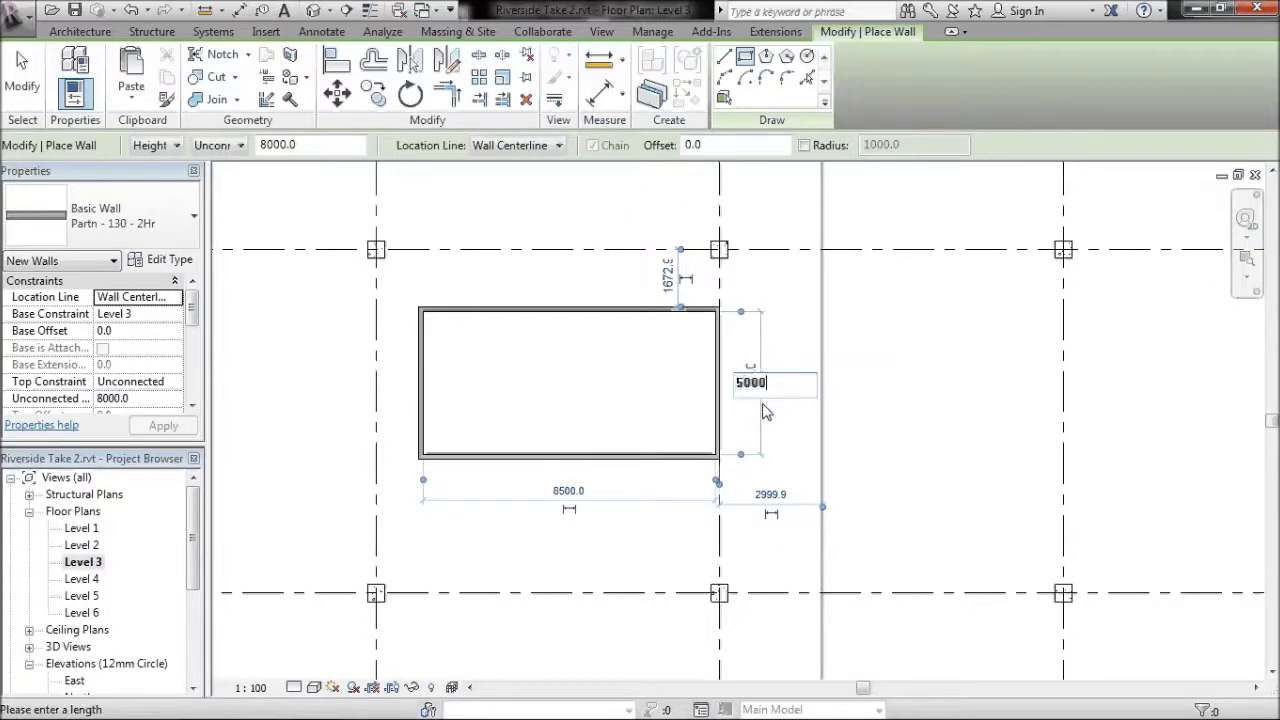
pyautogui.press('Return')
pyautogui.press('Escape')
pyautogui.press('Escape')
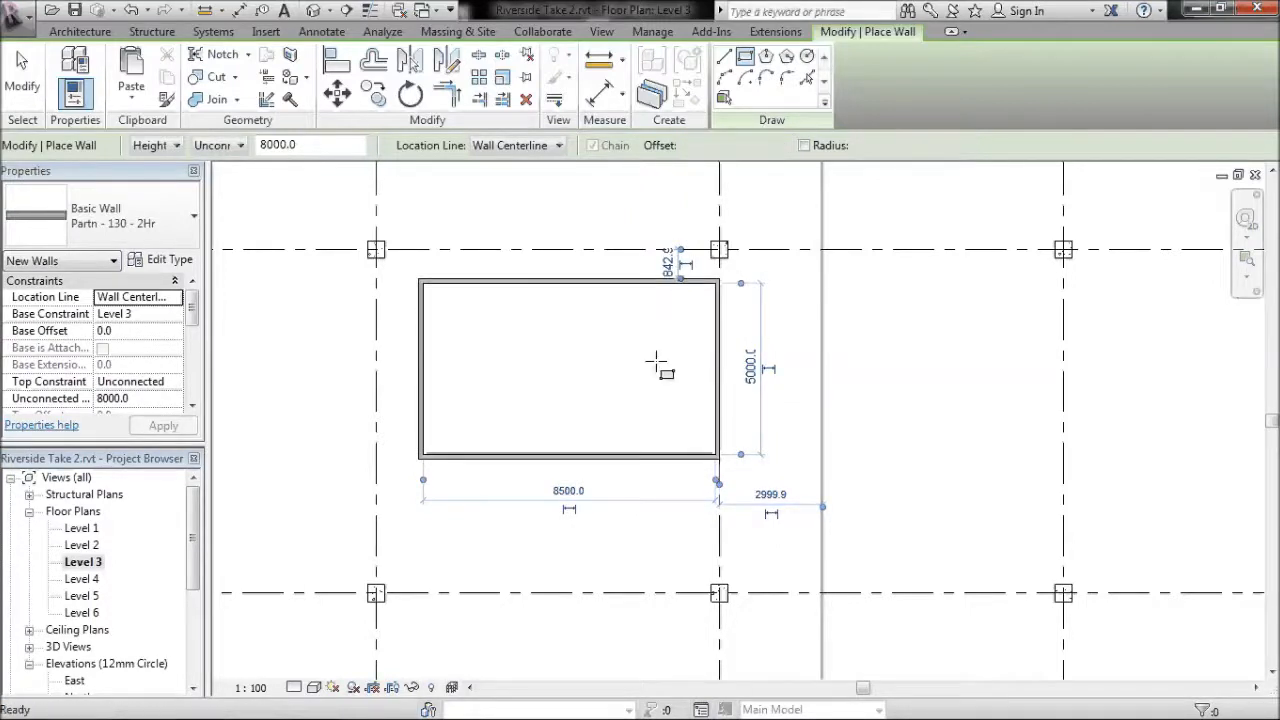
# Step: Move the four walls of the rectangular room slightly down and towards grid 3, clear of grid 4
pyautogui.moveTo(399, 267); pyautogui.dragTo(726, 484)
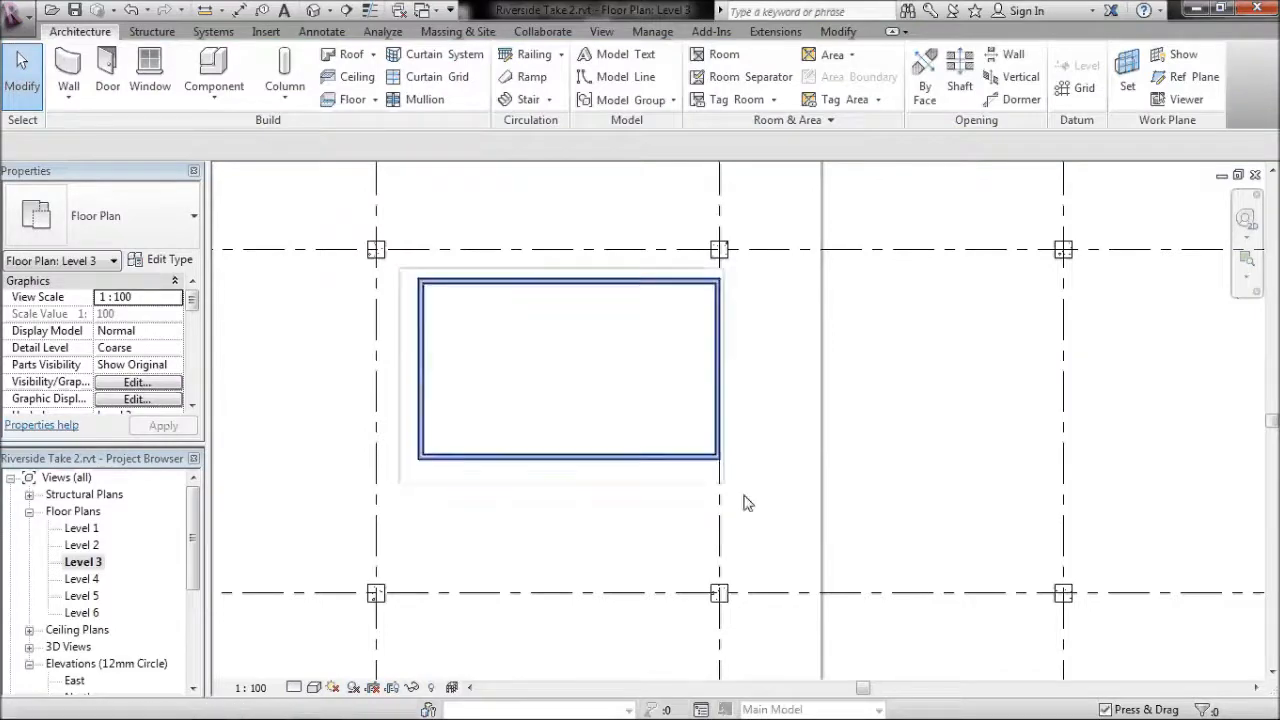
pyautogui.moveTo(664, 457)
pyautogui.mouseDown()
pyautogui.moveTo(631, 465)
pyautogui.moveTo(646, 472)
pyautogui.mouseUp()
pyautogui.click(663, 383)
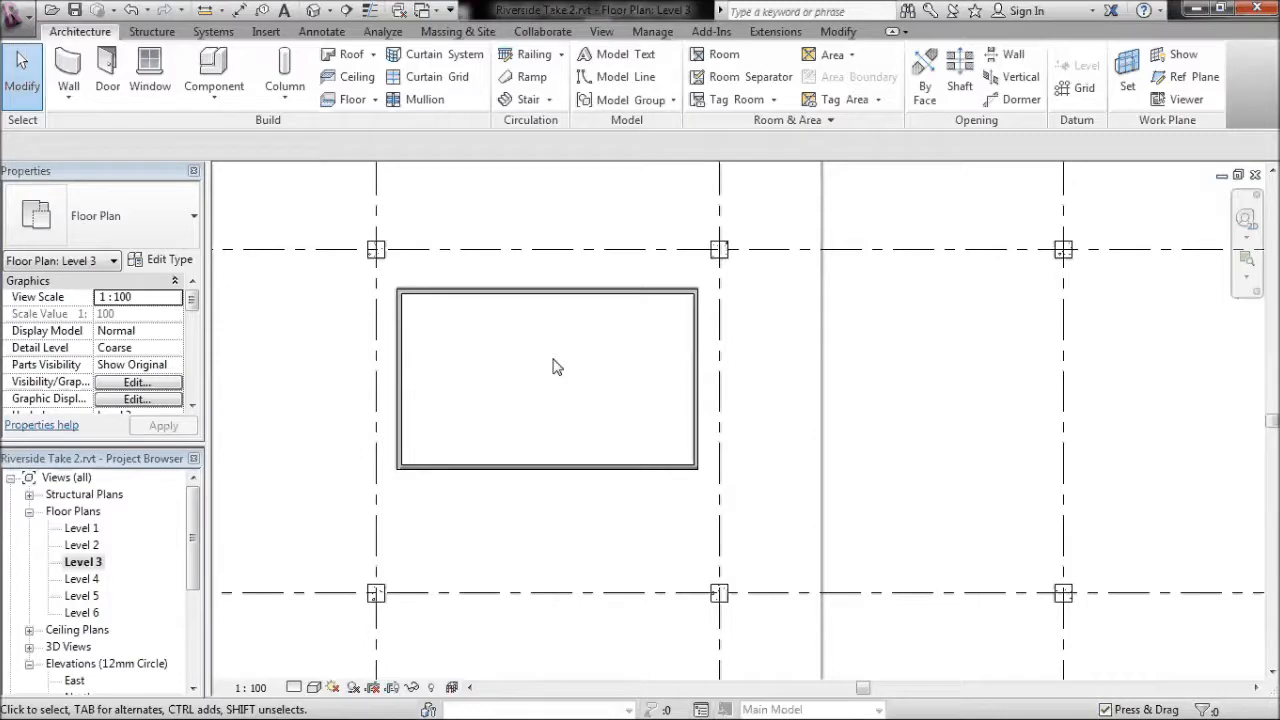
pyautogui.click(467, 294)
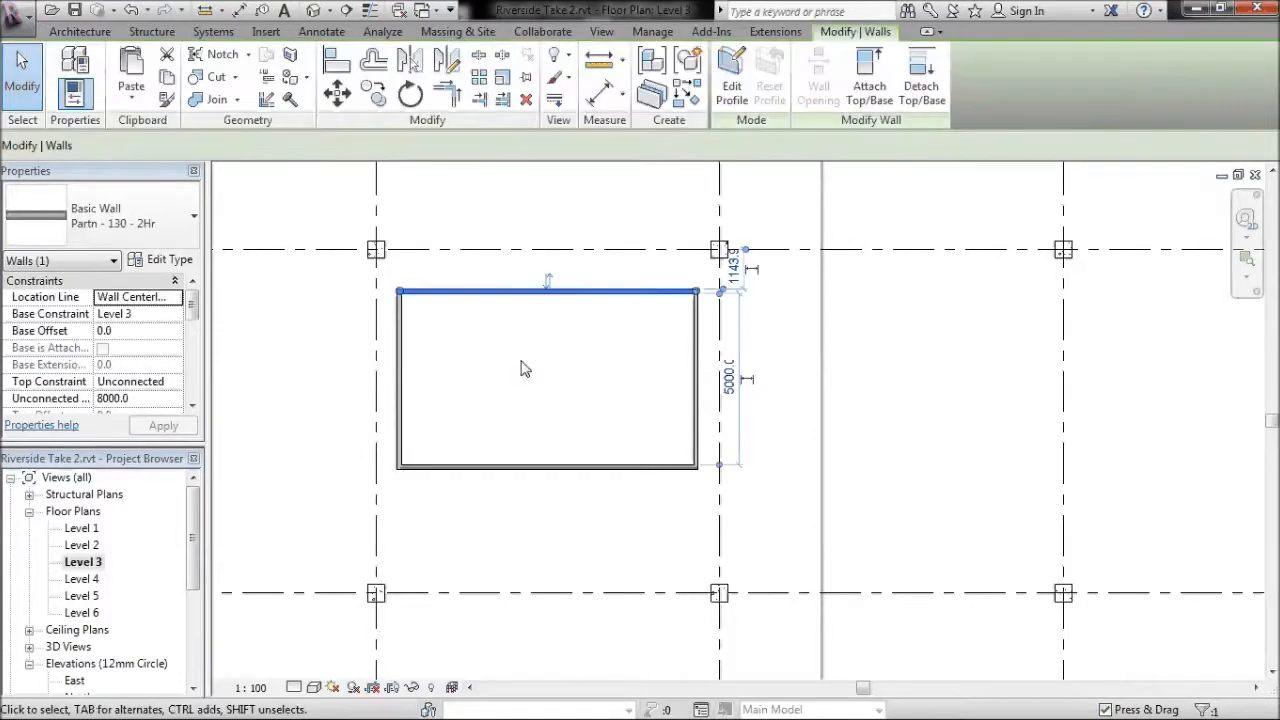
pyautogui.click(590, 254)
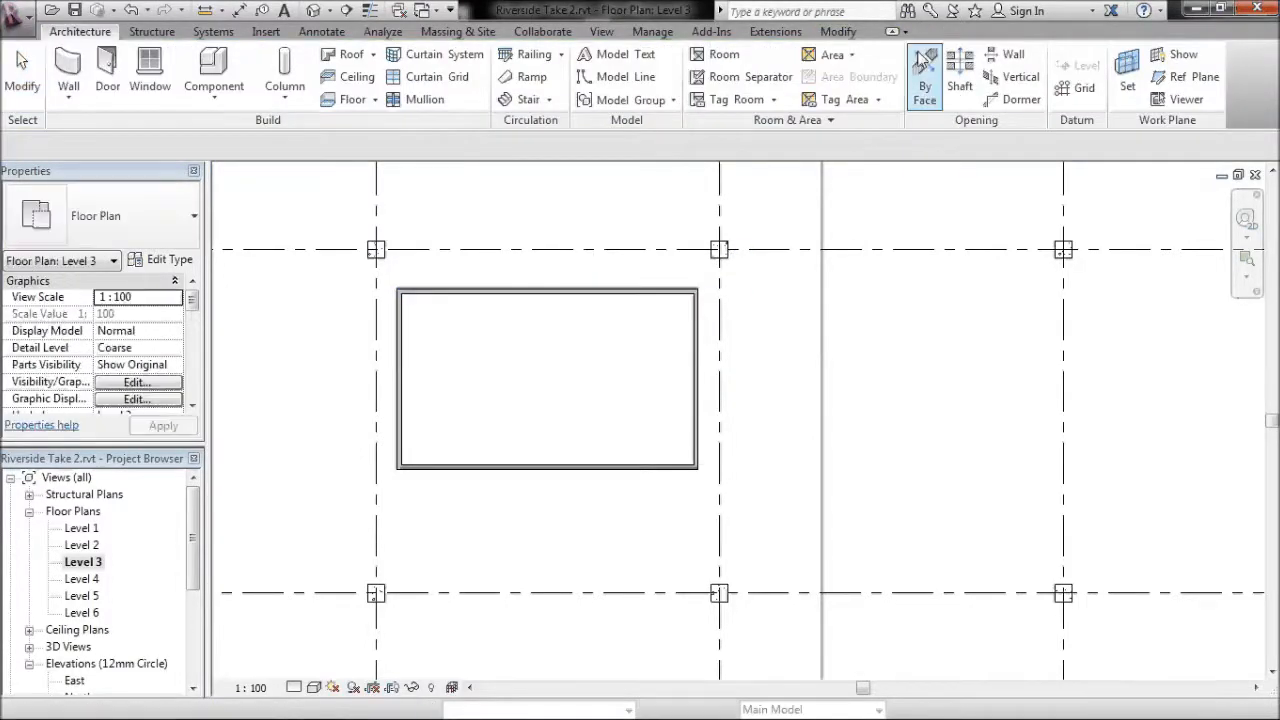
pyautogui.click(838, 32)
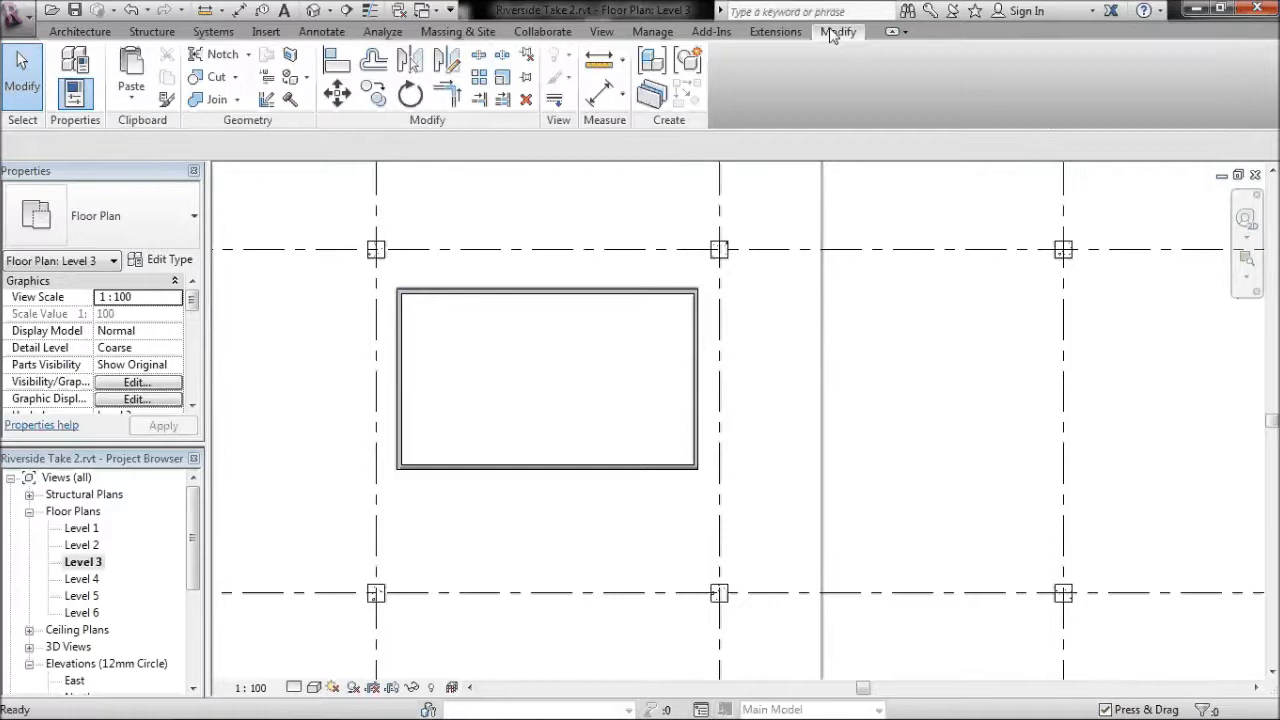
pyautogui.click(428, 302)
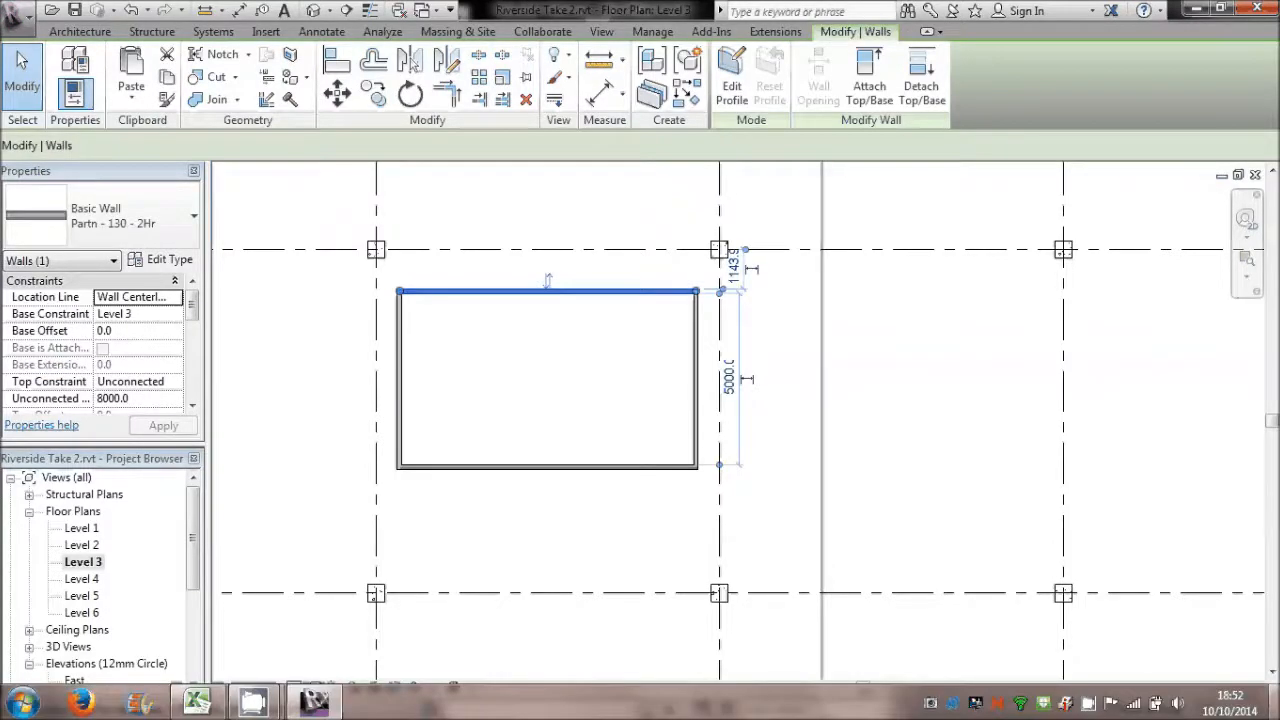
pyautogui.click(927, 31)
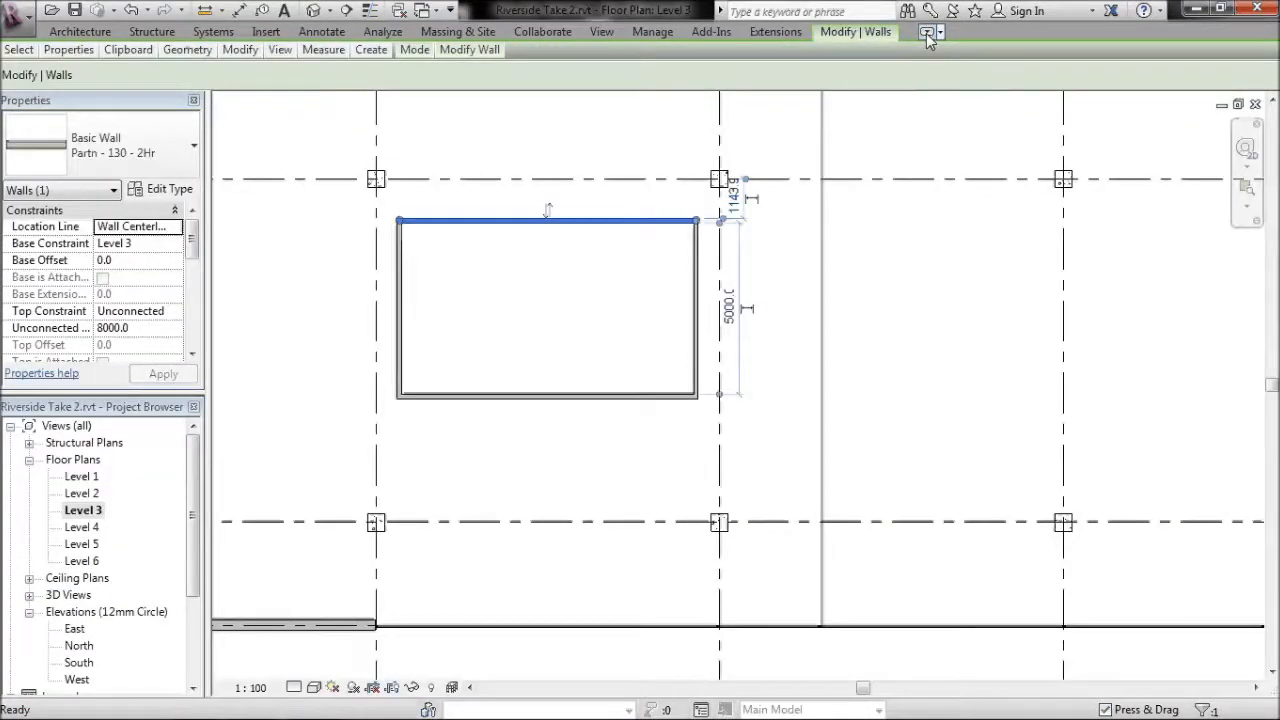
pyautogui.click(927, 32)
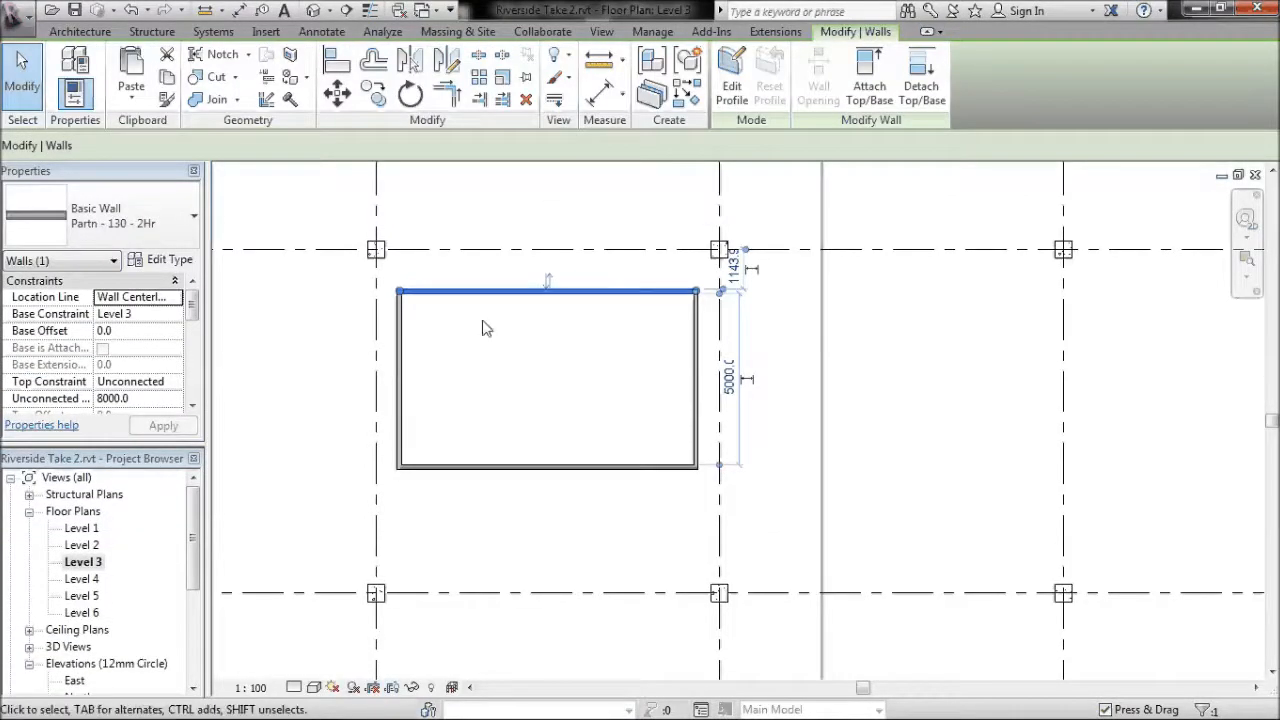
pyautogui.click(484, 328)
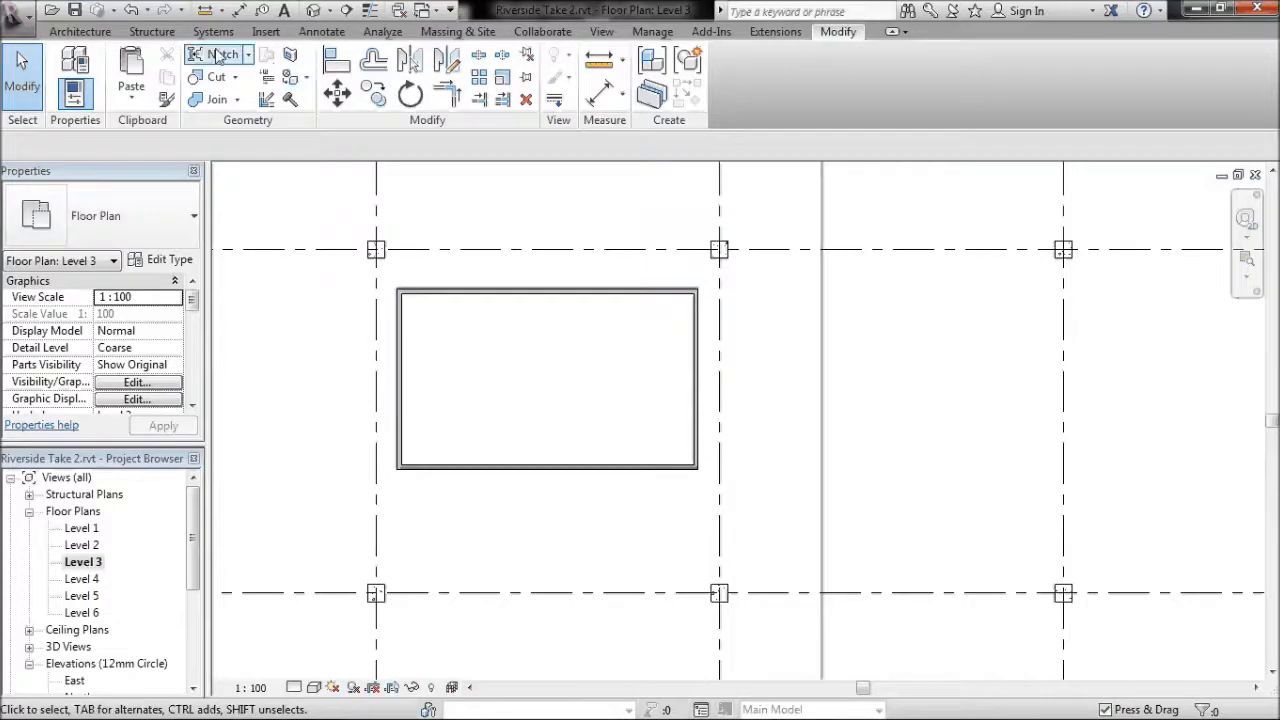
# Step: Round the rectangular room's upper-left corner with a fillet arc wall of 2000 mm radius
pyautogui.click(80, 31)
pyautogui.click(72, 68)
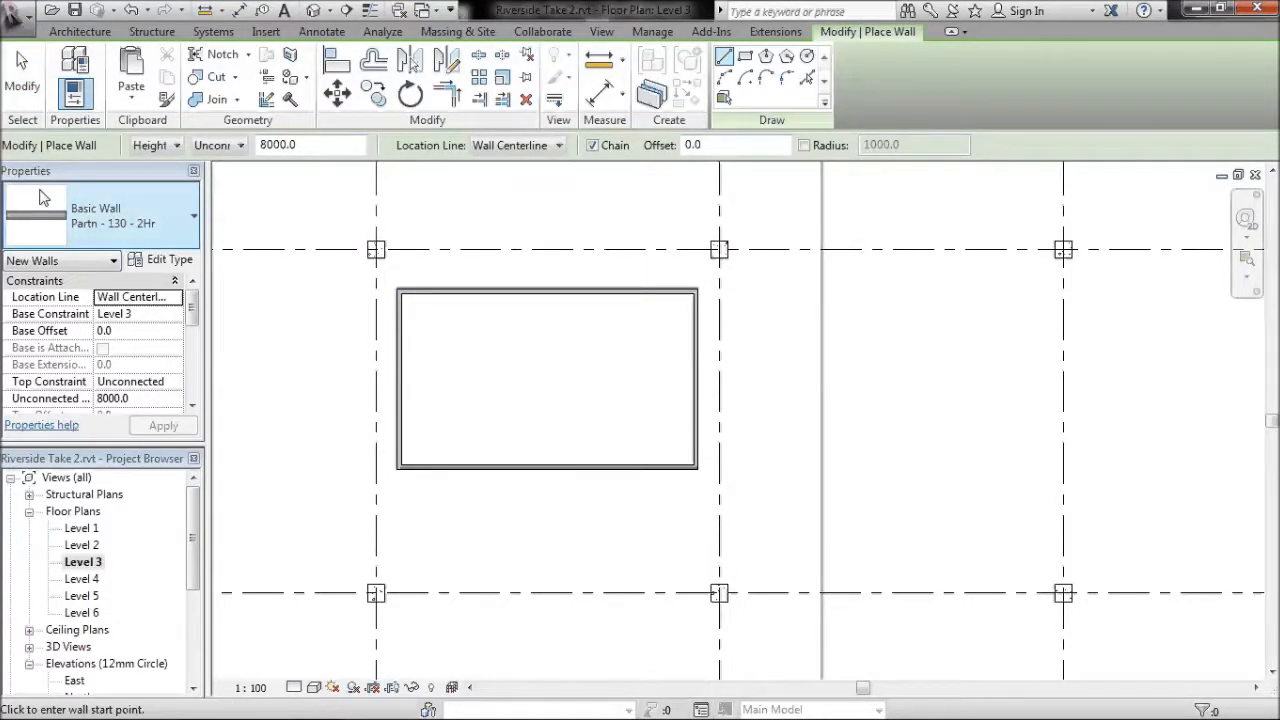
pyautogui.click(787, 80)
pyautogui.click(446, 294)
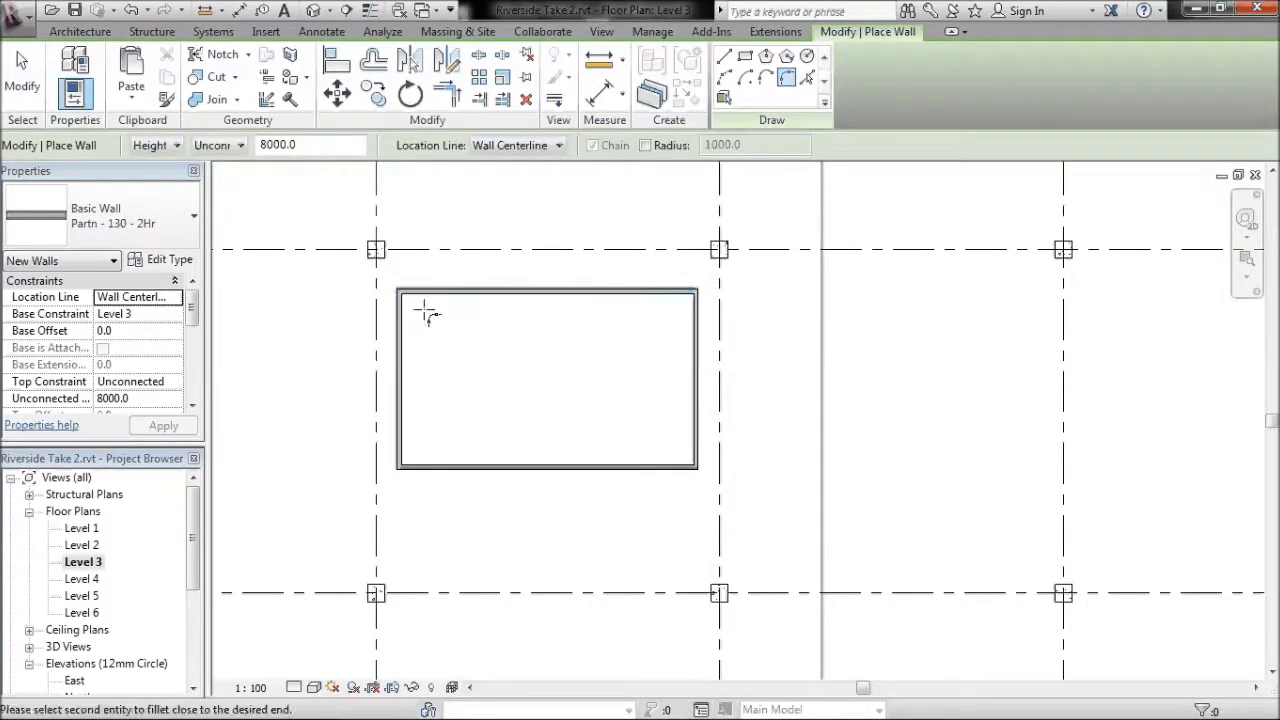
pyautogui.click(409, 358)
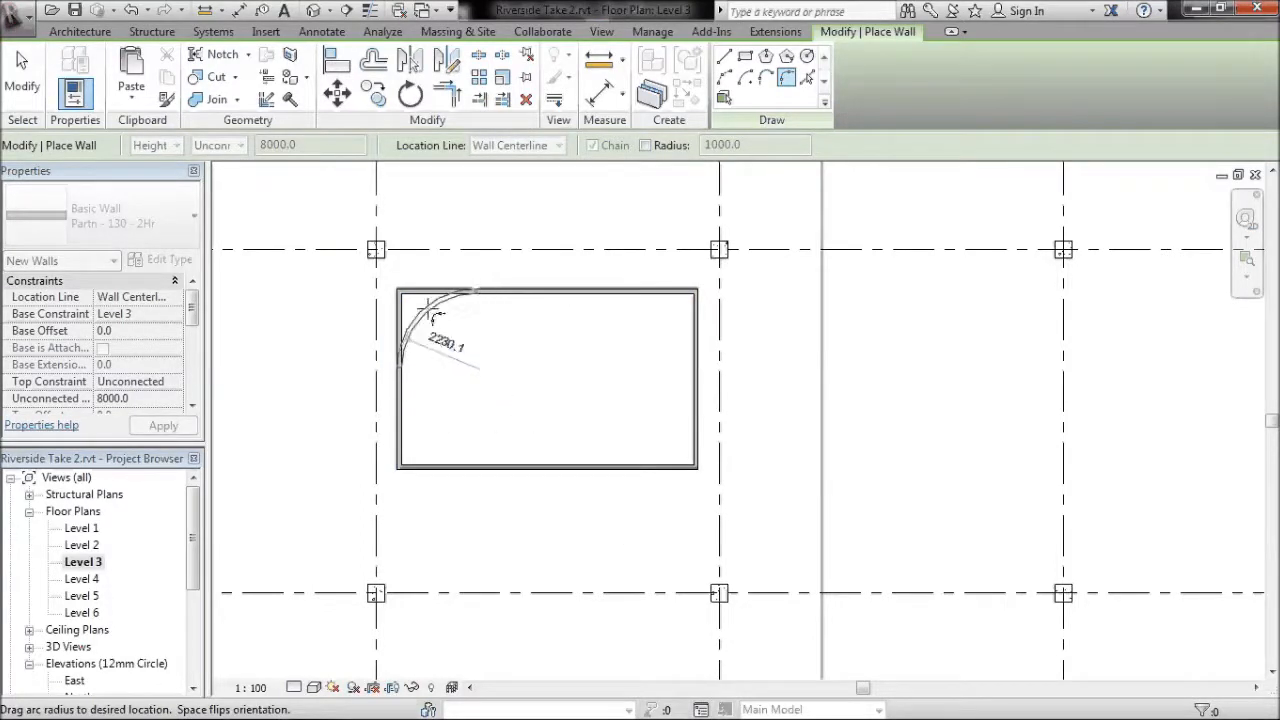
pyautogui.click(442, 306)
pyautogui.click(471, 325)
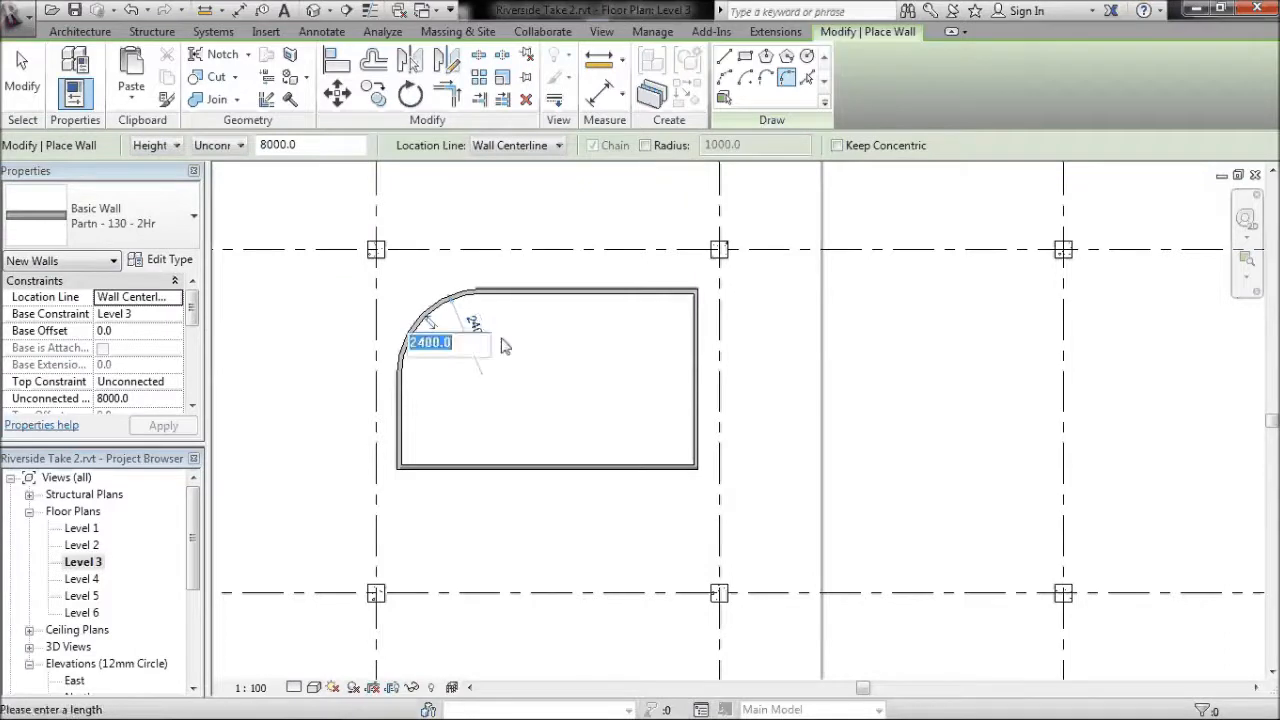
pyautogui.write('2000')
pyautogui.press('Return')
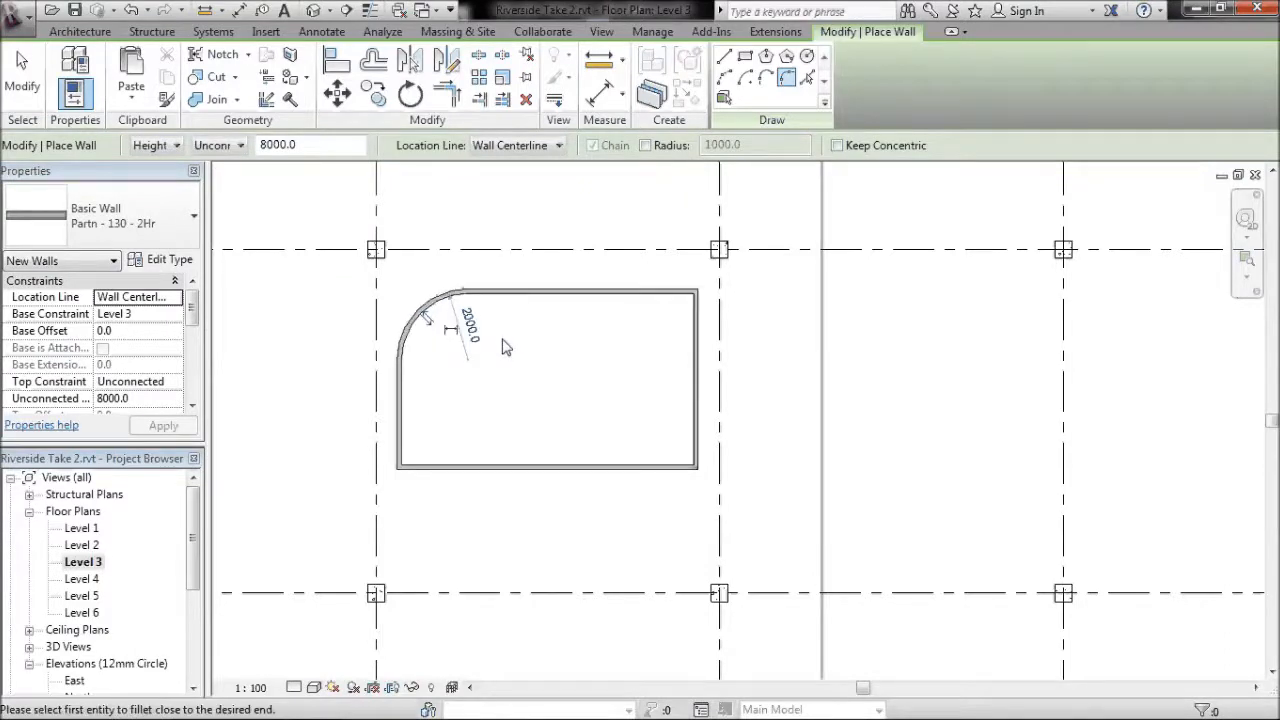
# Step: Round the rectangular room's lower-right corner with a fillet arc wall of 3000 mm radius and end wall placement
pyautogui.click(698, 428)
pyautogui.click(628, 467)
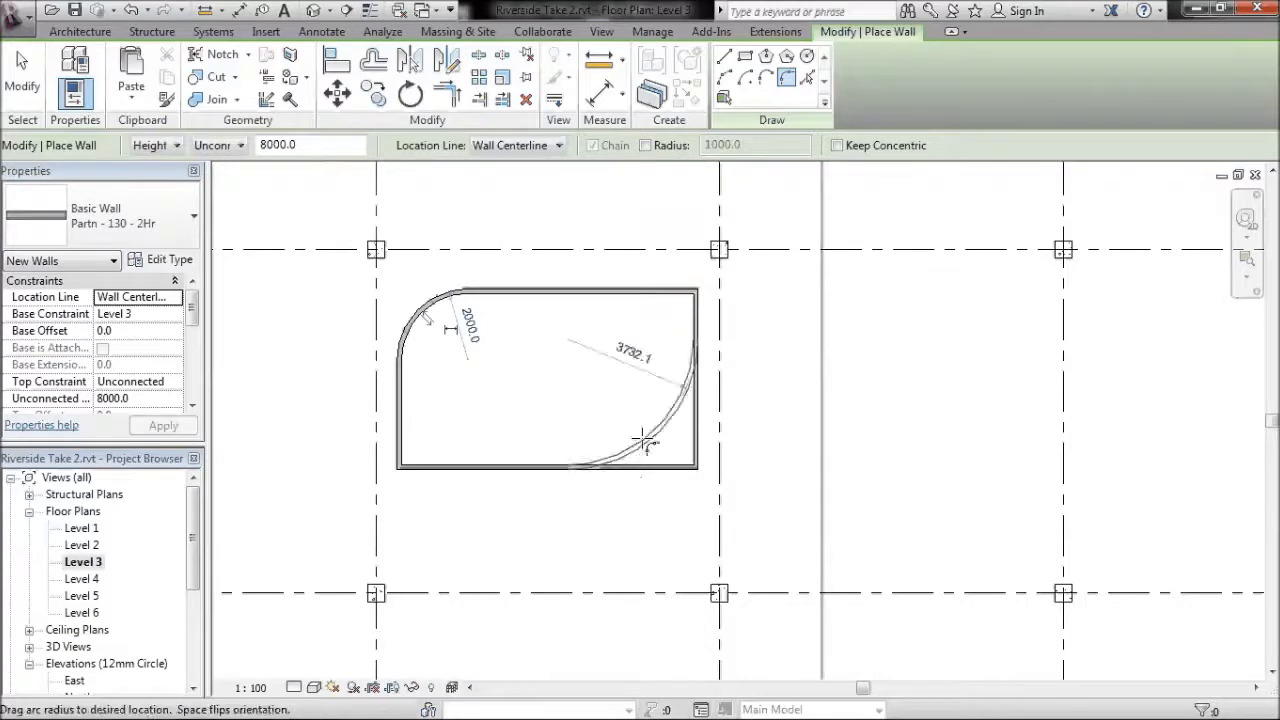
pyautogui.click(640, 362)
pyautogui.write('3000')
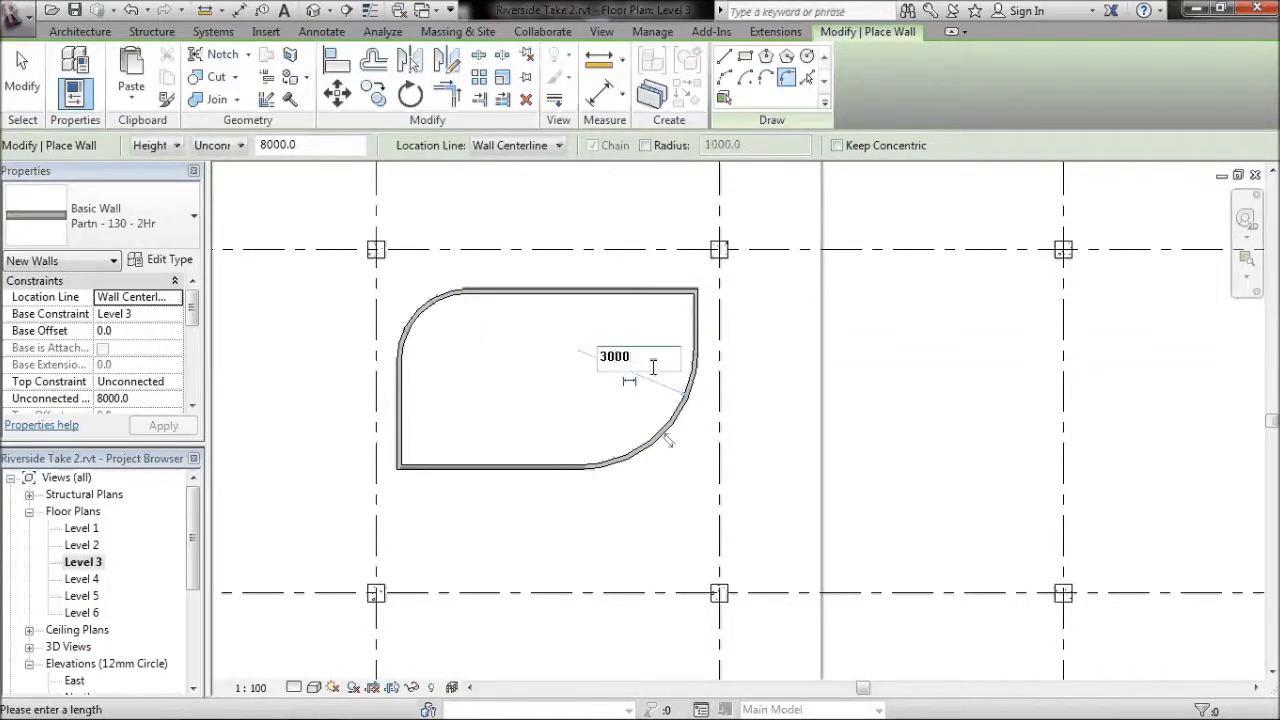
pyautogui.press('Return')
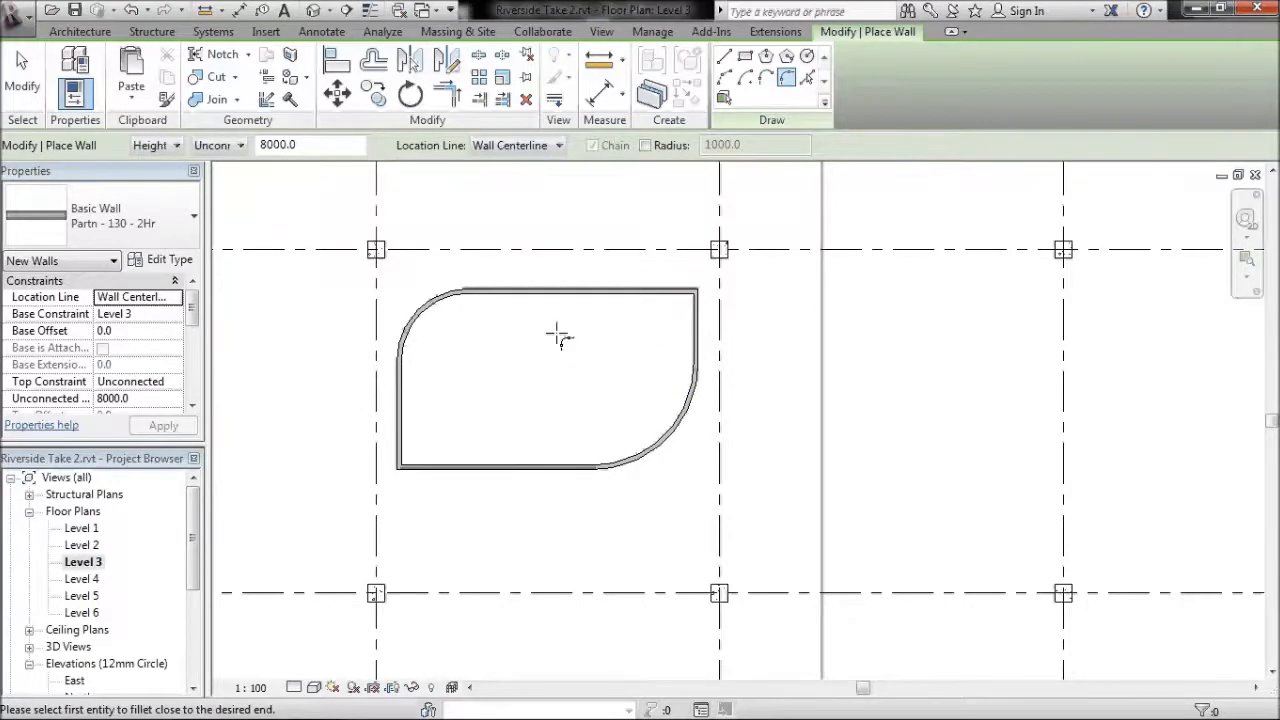
pyautogui.press('Escape')
pyautogui.press('Escape')
# Step: Shorten the rounded room's upper wall from its left end, leaving a gap of about 2770 mm to the upper-left arc wall
pyautogui.scroll(2, 549, 323)
pyautogui.scroll(2, 420, 277)
pyautogui.click(420, 272)
pyautogui.scroll(2, 415, 281)
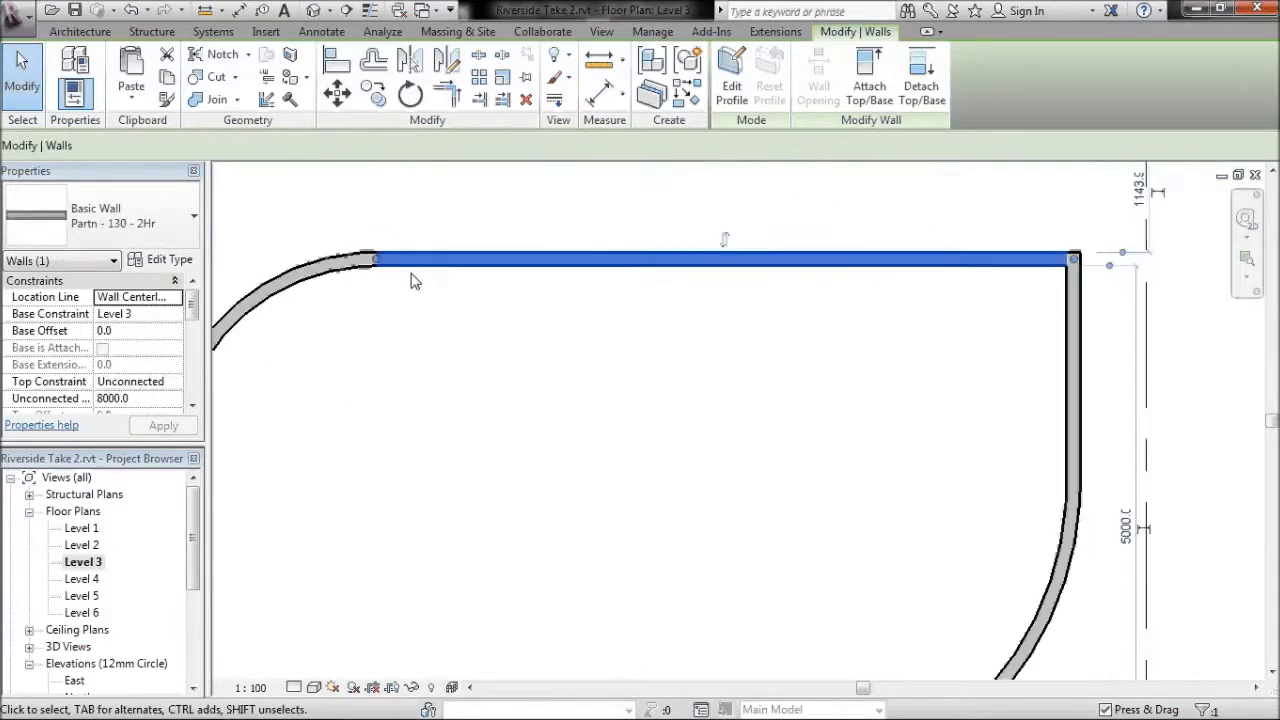
pyautogui.scroll(-2, 550, 320)
pyautogui.scroll(2, 440, 288)
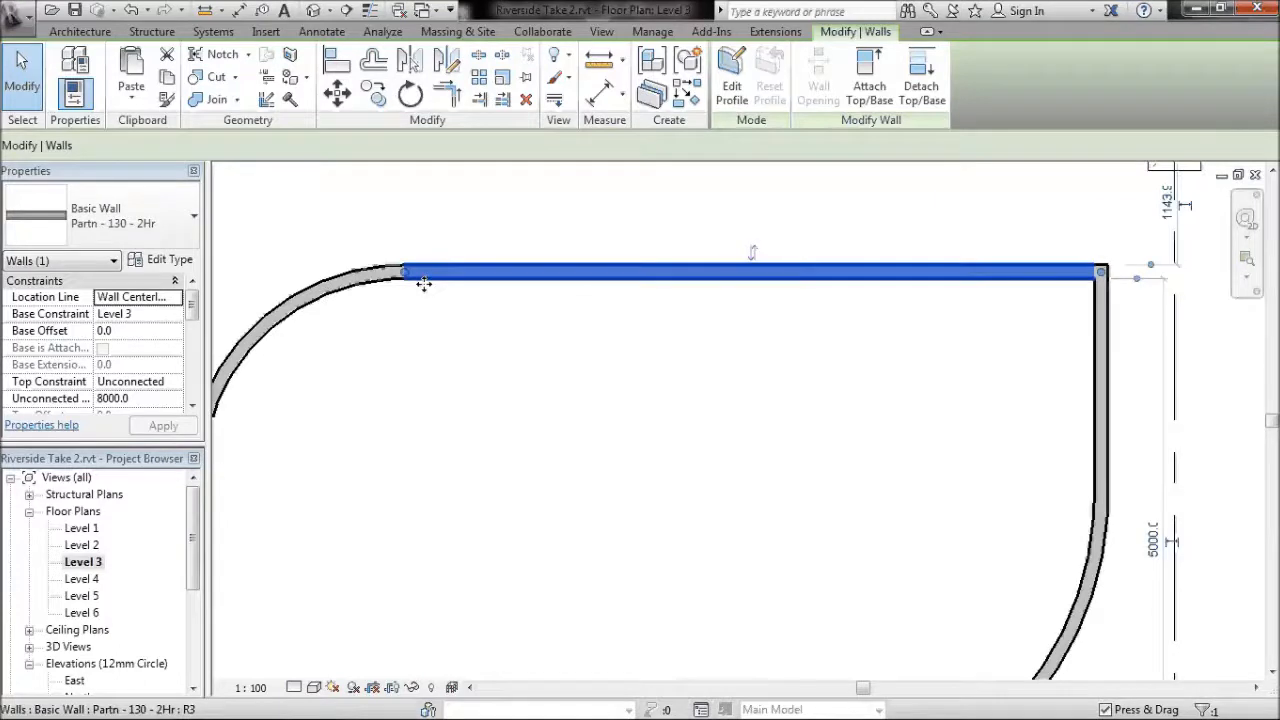
pyautogui.scroll(1, 424, 284)
pyautogui.scroll(1, 410, 273)
pyautogui.moveTo(408, 270); pyautogui.dragTo(848, 266)
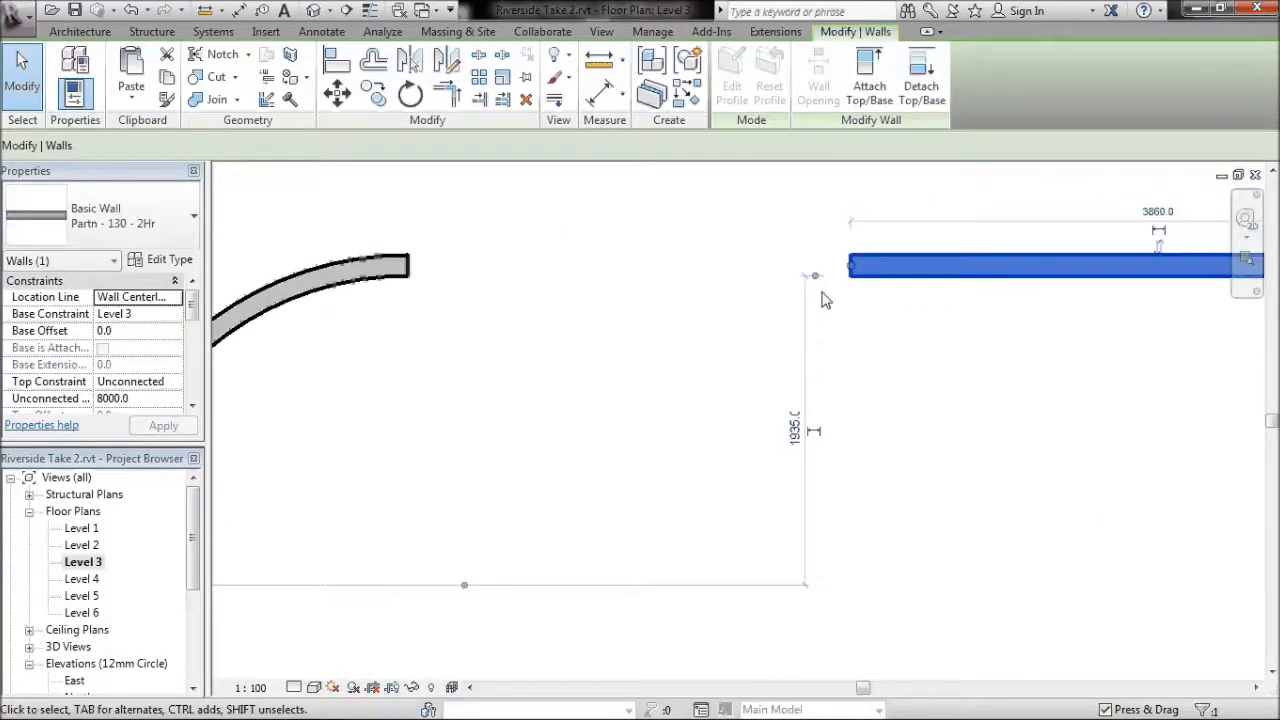
# Step: Reference the upper wall's temporary dimension to the upper-left arc's end and set the opening to 2000 mm
pyautogui.scroll(-2, 824, 300)
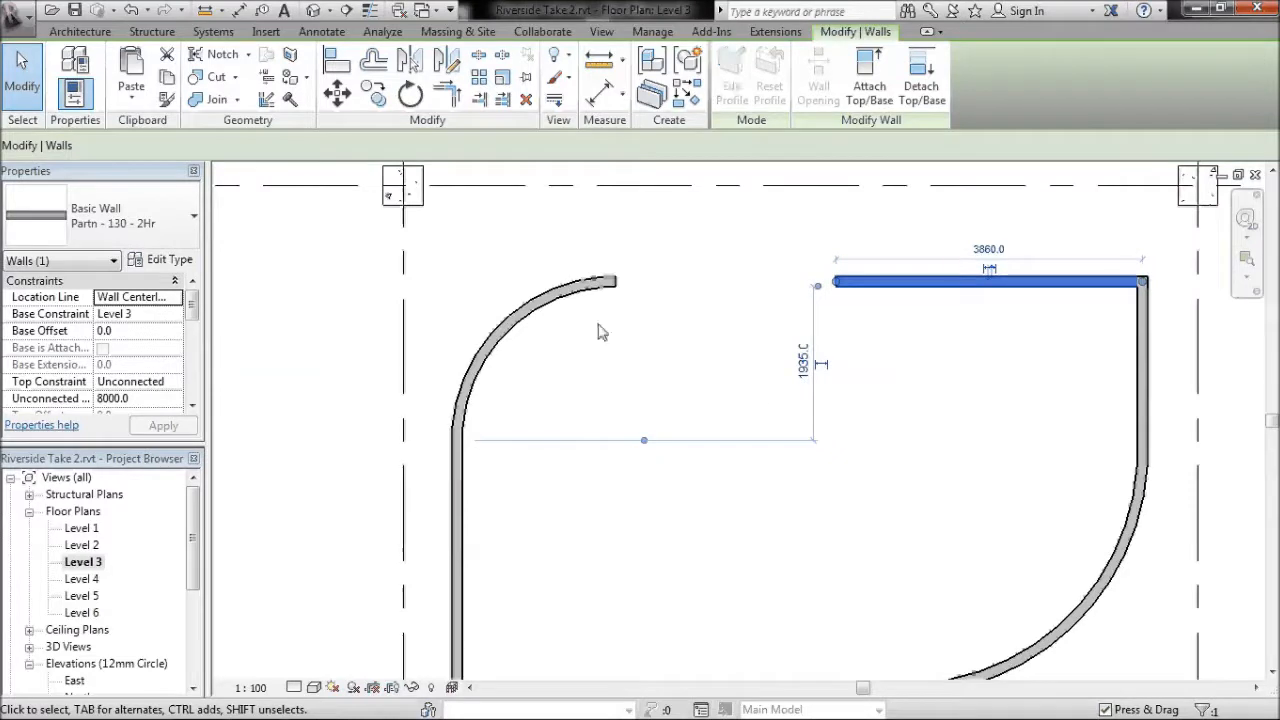
pyautogui.click(789, 329)
pyautogui.click(855, 283)
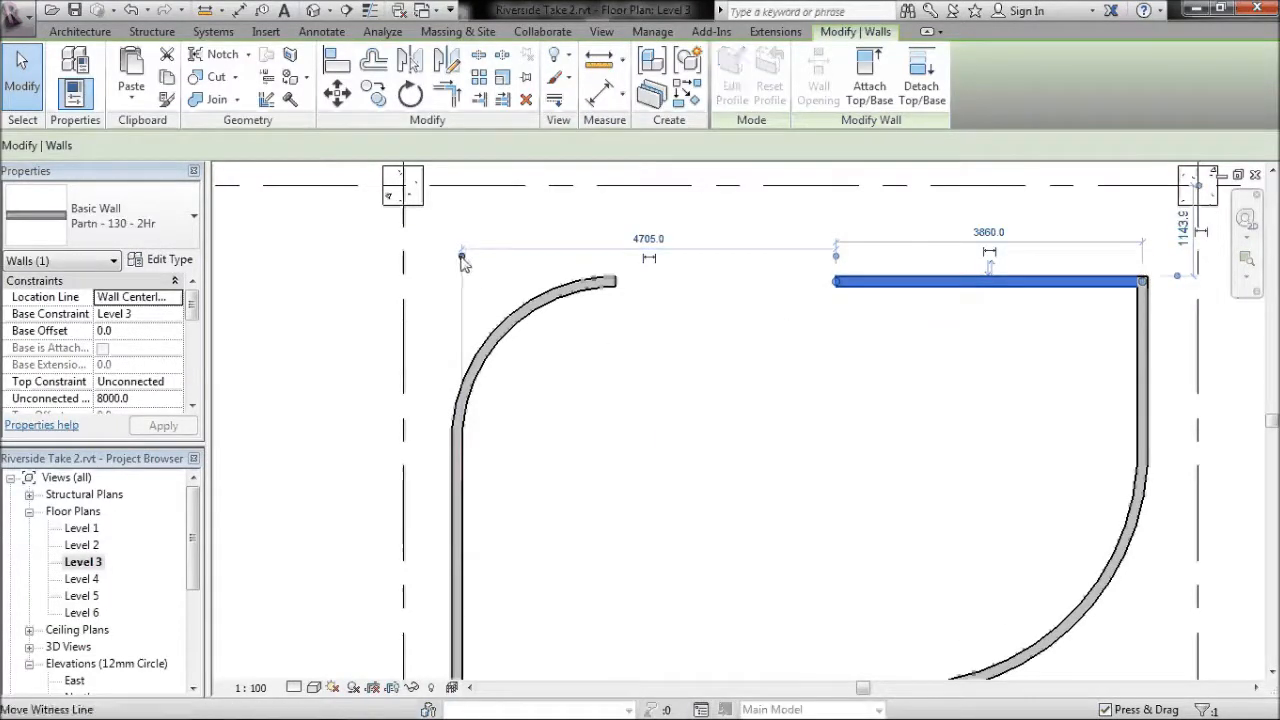
pyautogui.moveTo(576, 268); pyautogui.dragTo(614, 281)
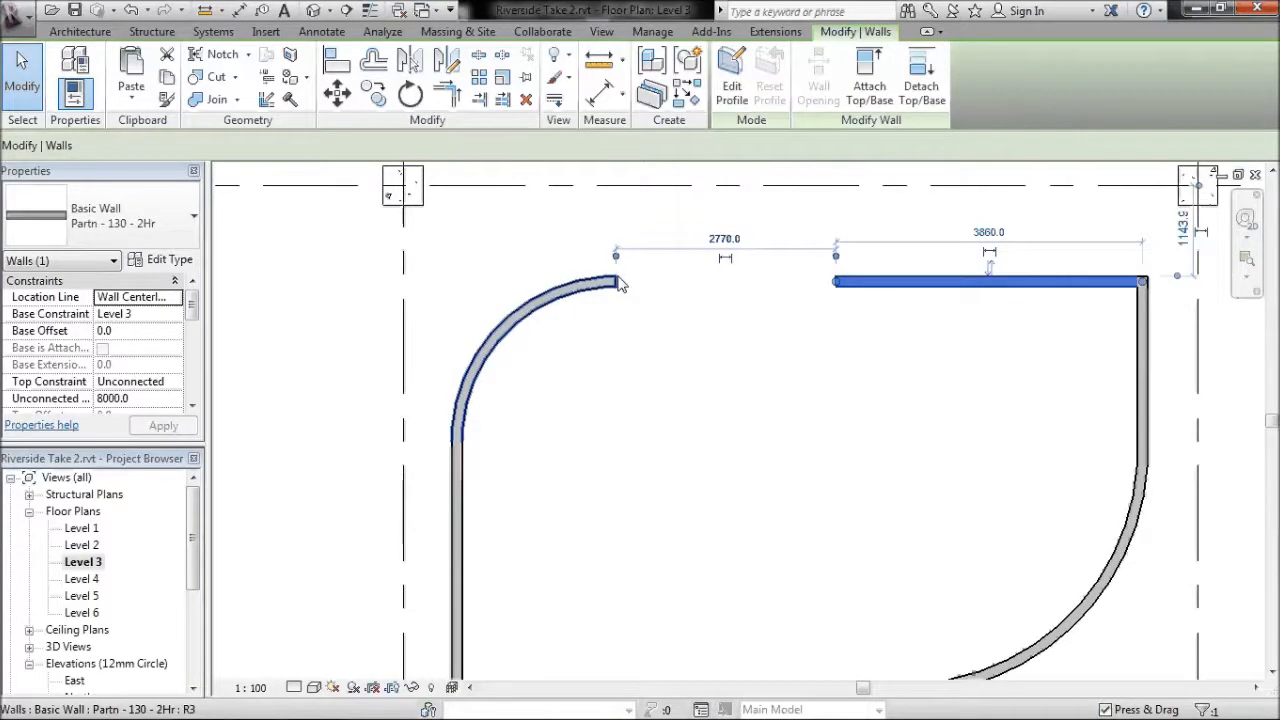
pyautogui.click(724, 239)
pyautogui.write('2')
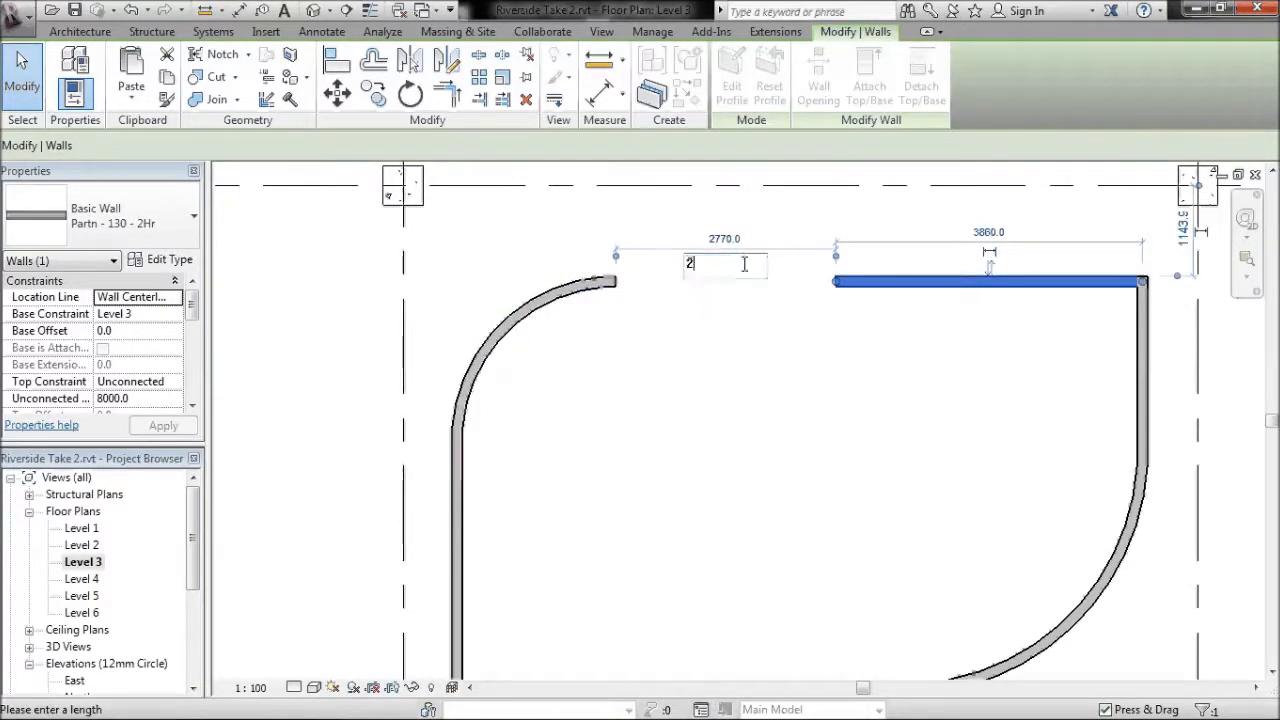
pyautogui.write('000')
pyautogui.press('Return')
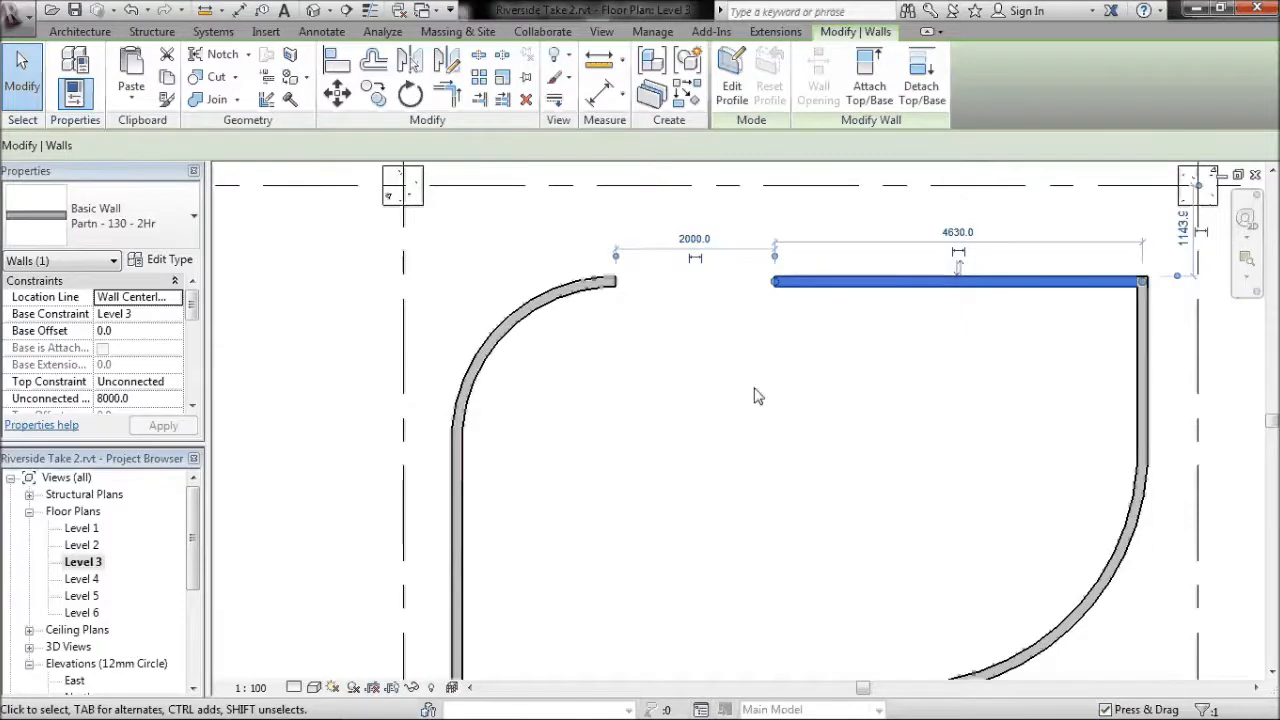
# Step: Shorten the room's lower wall from its right end, leaving a gap of about 2030 mm to the lower-right arc wall
pyautogui.click(790, 498)
pyautogui.moveTo(790, 498); pyautogui.dragTo(723, 300, button='middle')
pyautogui.click(779, 493)
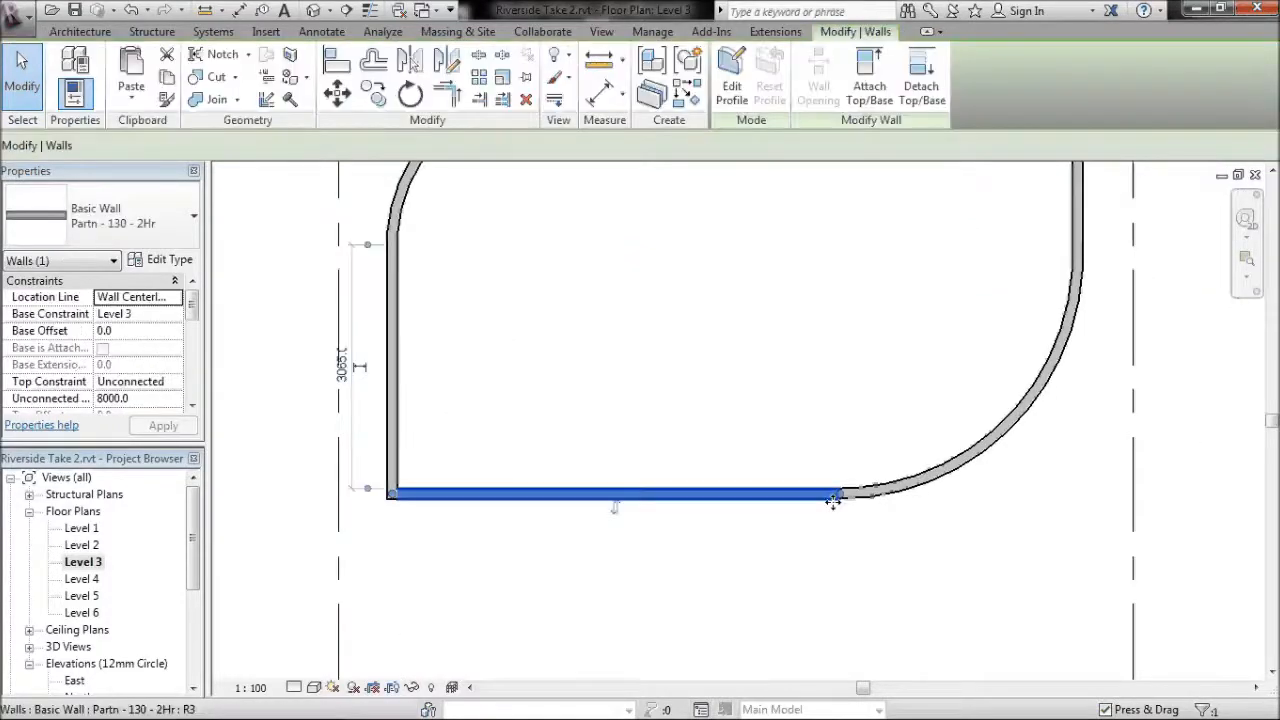
pyautogui.moveTo(779, 493); pyautogui.dragTo(680, 492)
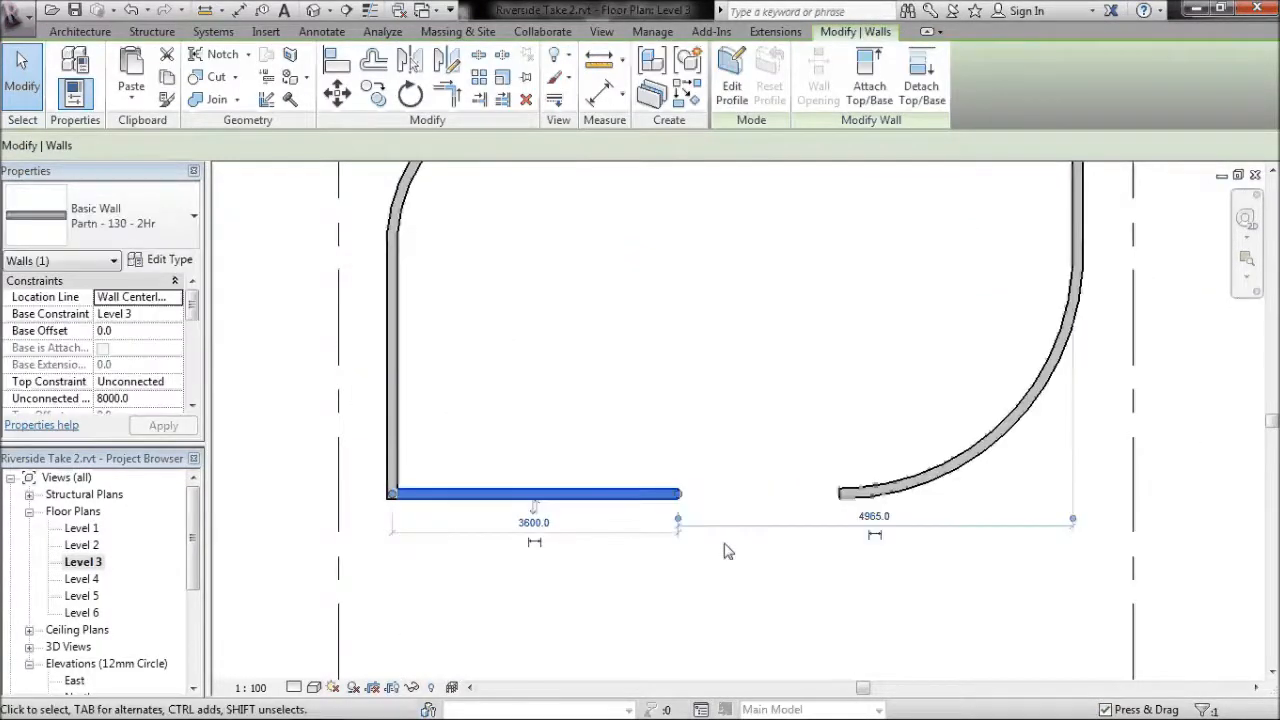
# Step: Reference the lower wall's temporary dimension to the lower-right arc's end and set the opening to 2000 mm
pyautogui.click(727, 558)
pyautogui.click(665, 498)
pyautogui.moveTo(843, 498); pyautogui.dragTo(843, 499)
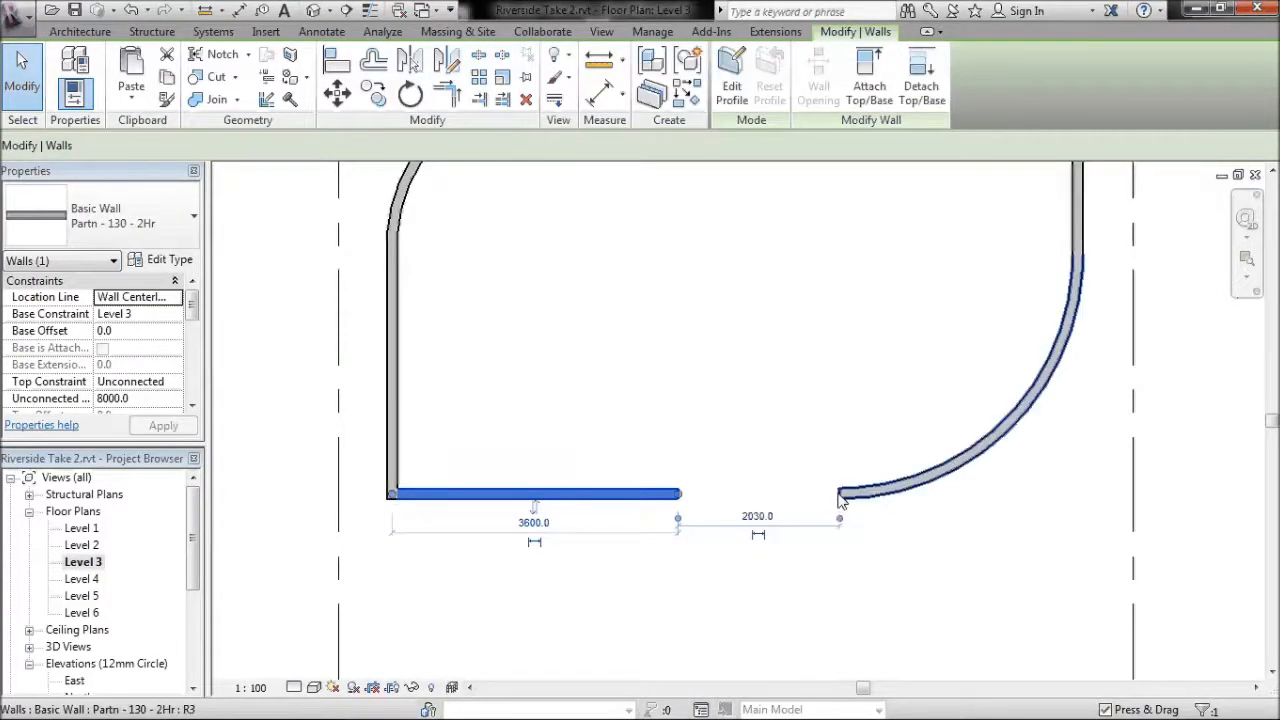
pyautogui.click(762, 517)
pyautogui.write('2000')
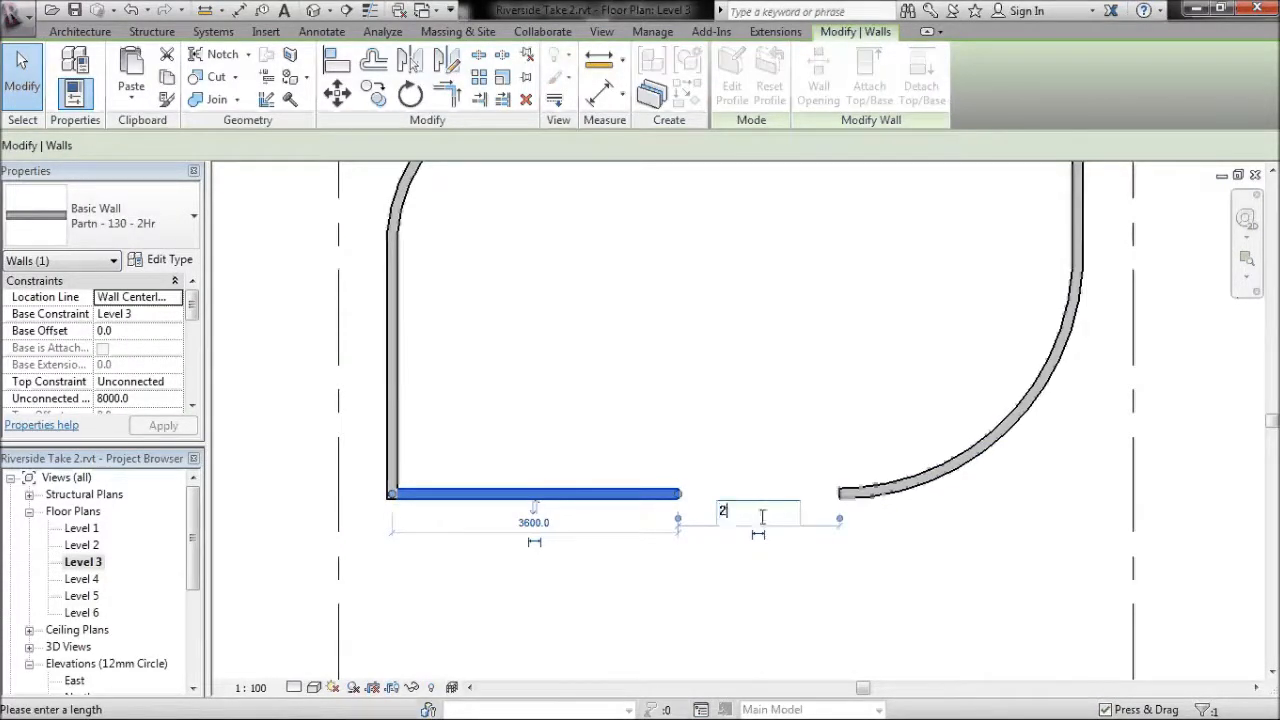
pyautogui.press('Return')
pyautogui.click(740, 420)
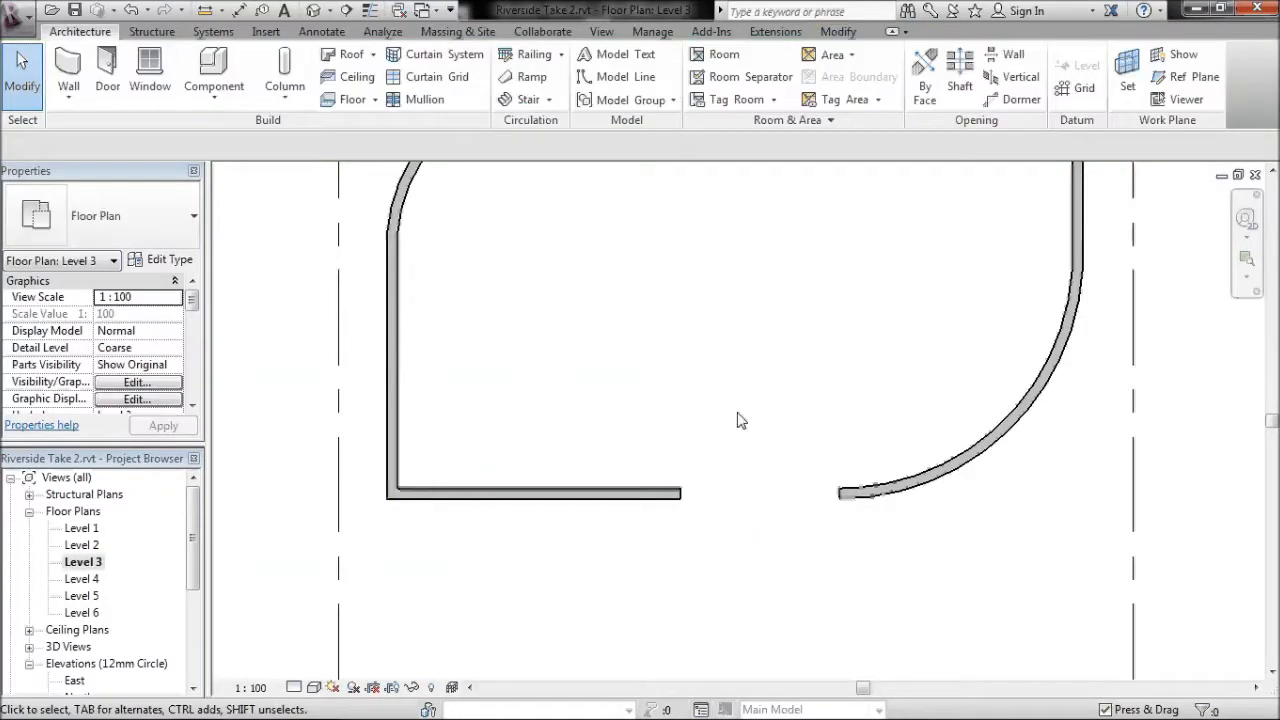
# Step: Place four IntSgl (1) 810 x 2110mm doors near grid B: one per small room's lower wall, two flanking the partition in the long lower wall
pyautogui.scroll(-2, 728, 435)
pyautogui.moveTo(999, 244); pyautogui.dragTo(473, 597, button='middle')
pyautogui.moveTo(758, 462); pyautogui.dragTo(597, 589, button='middle')
pyautogui.moveTo(706, 545); pyautogui.dragTo(789, 525, button='middle')
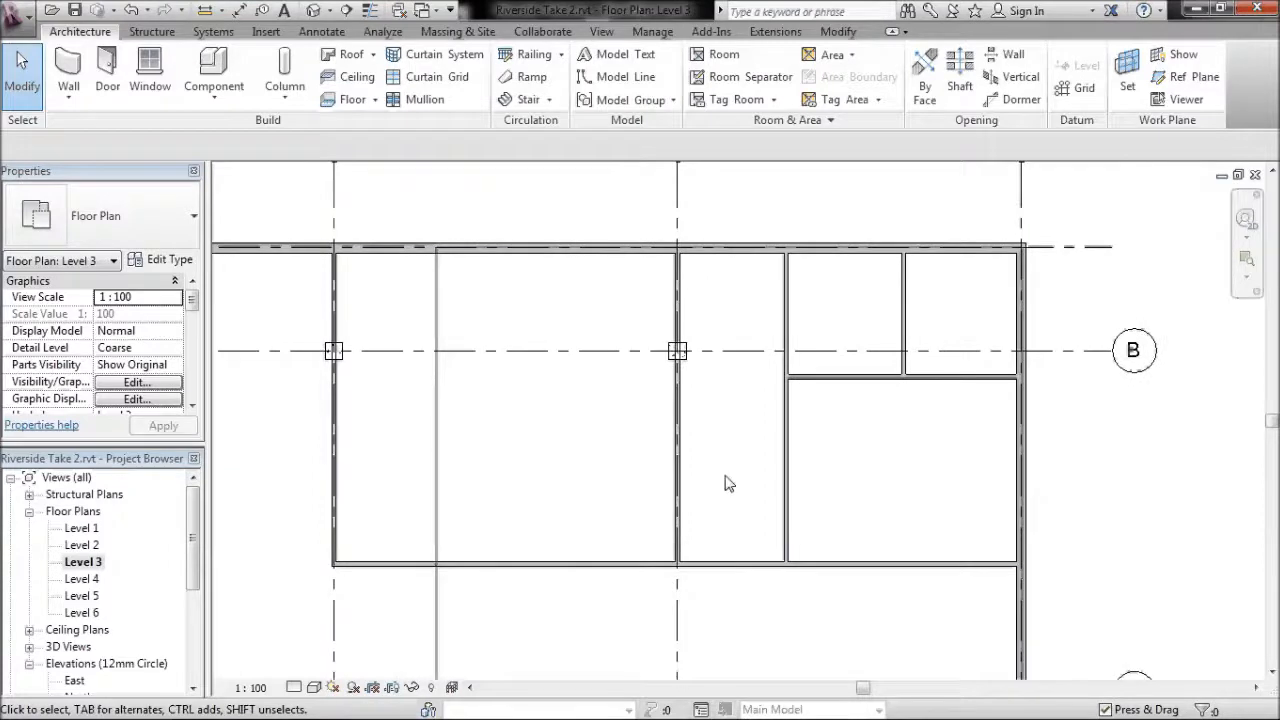
pyautogui.click(107, 70)
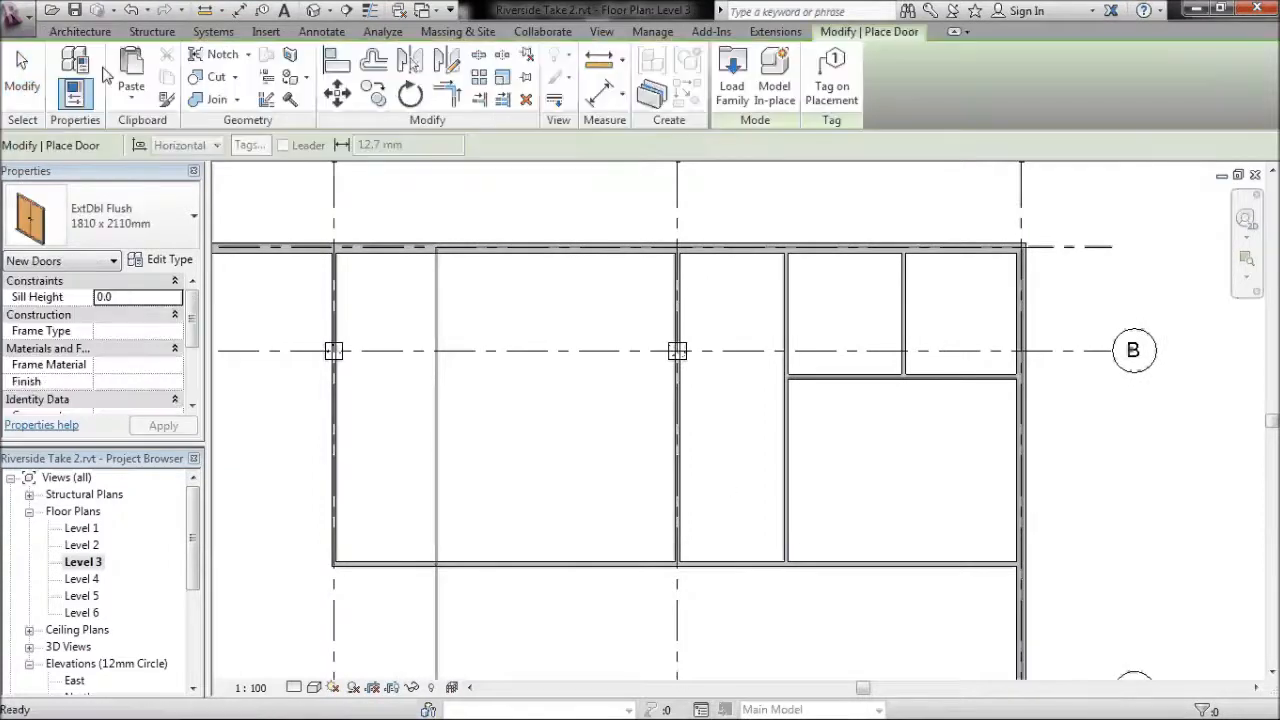
pyautogui.click(150, 215)
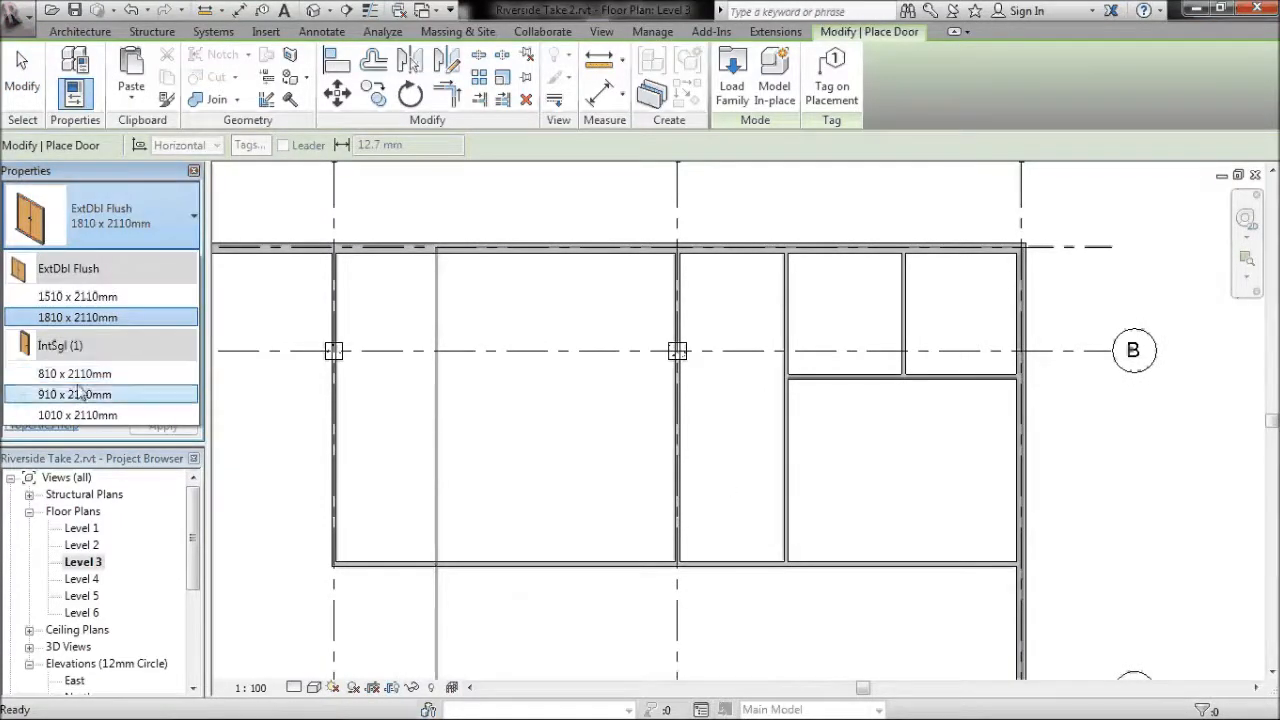
pyautogui.click(64, 375)
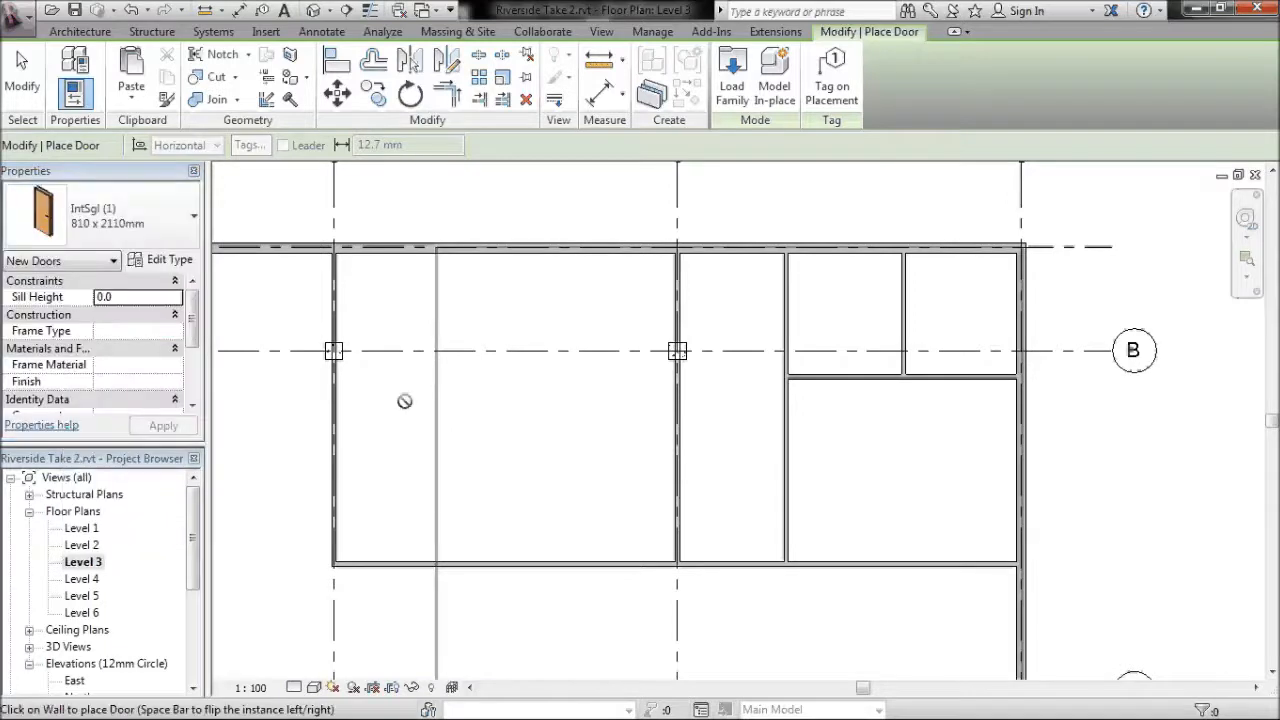
pyautogui.click(810, 373)
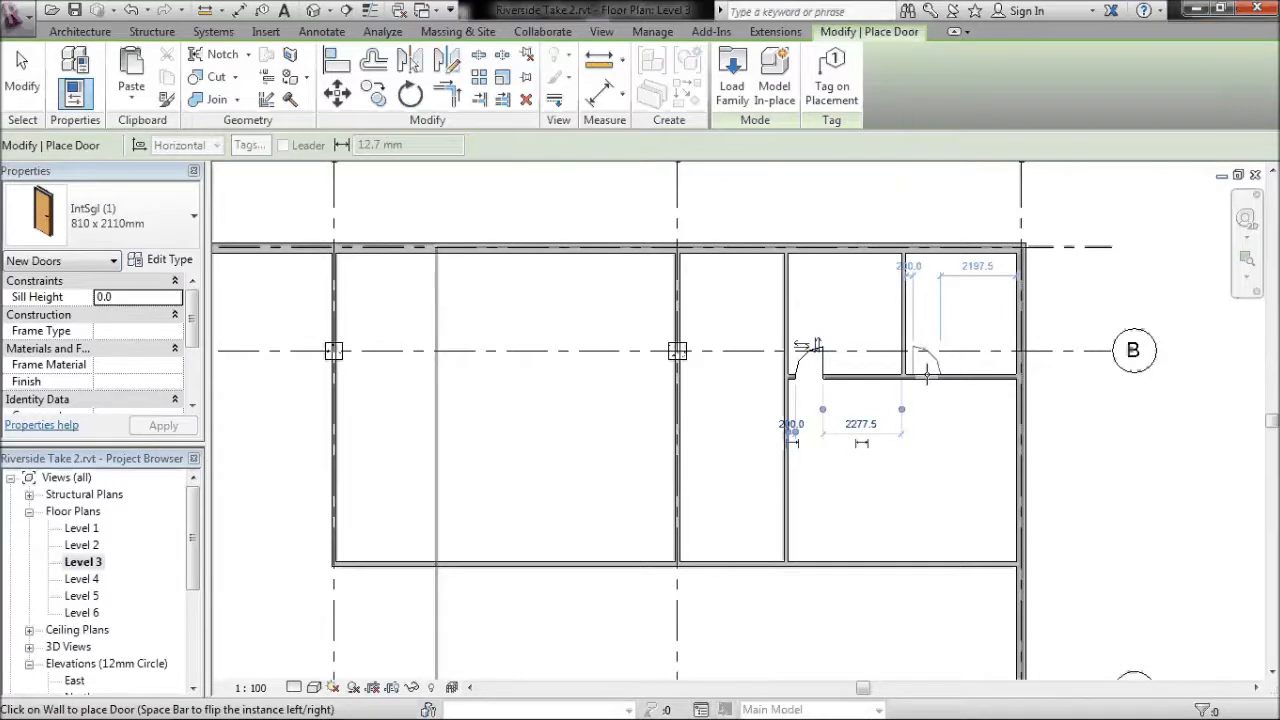
pyautogui.click(927, 372)
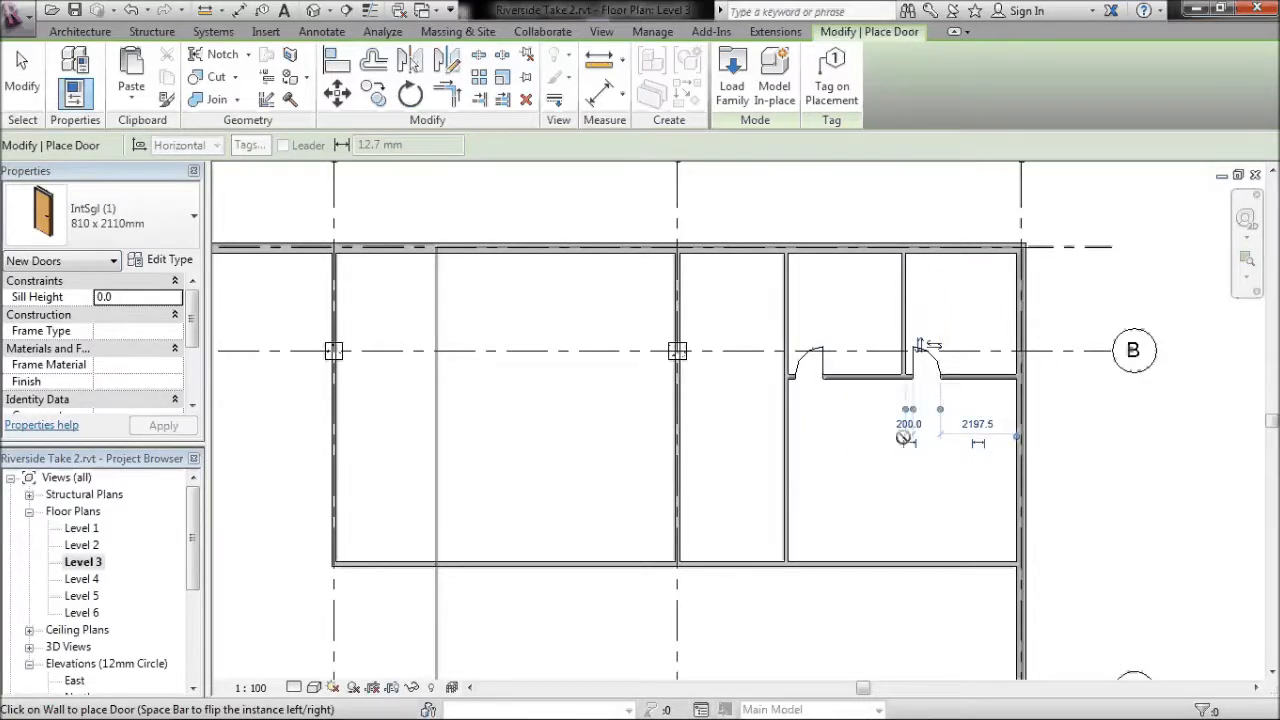
pyautogui.click(812, 558)
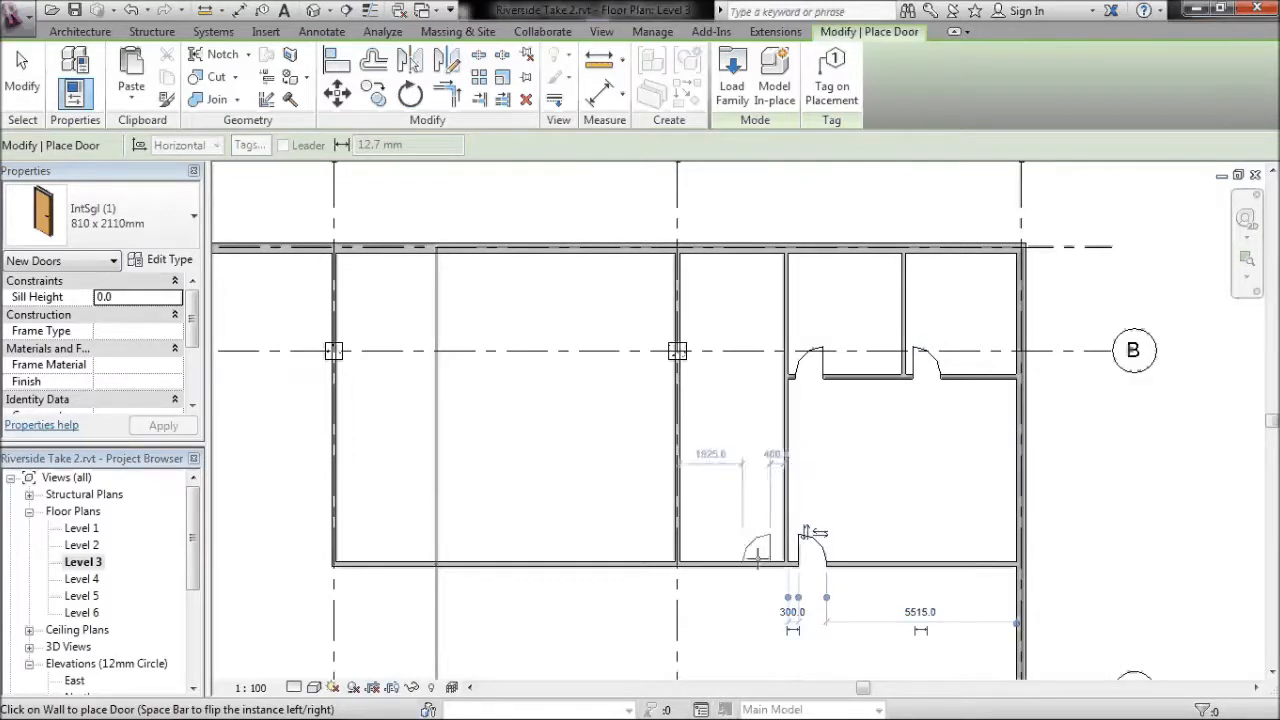
pyautogui.click(757, 560)
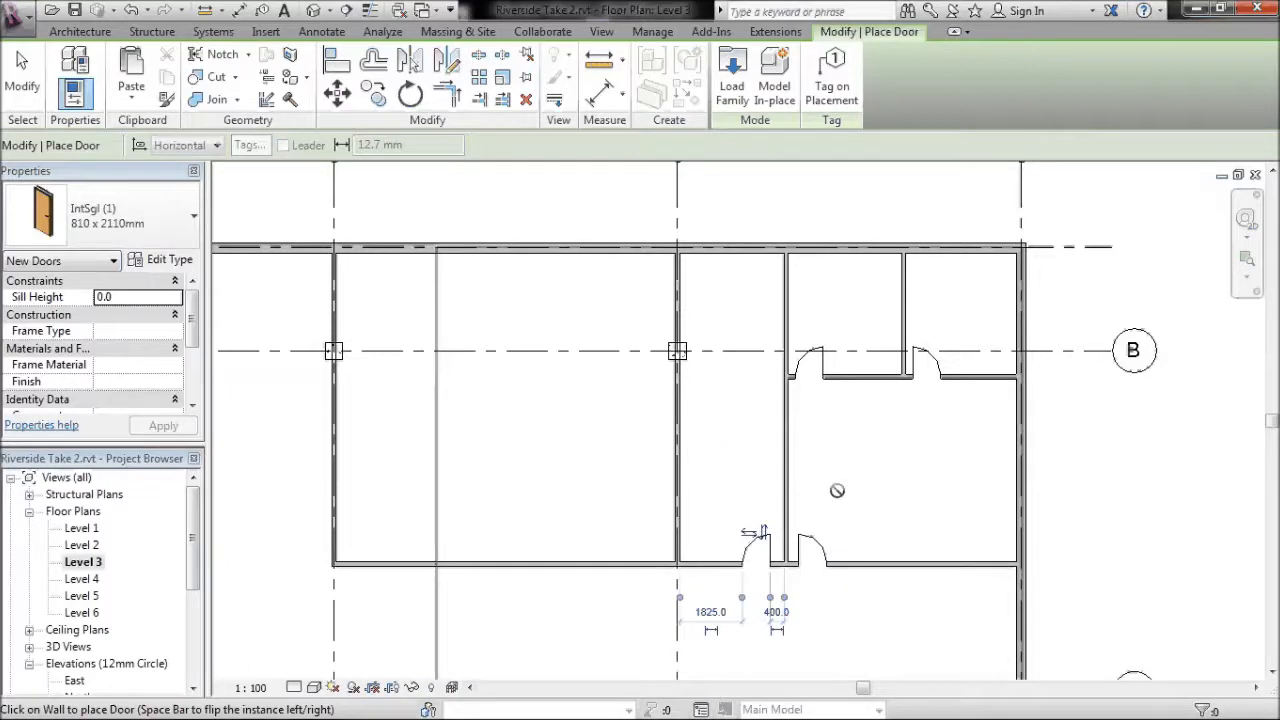
# Step: Place an ExtDbl Flush 1510 x 2110mm door in the large room's lower wall near its right-hand partition, and end door placement
pyautogui.click(110, 215)
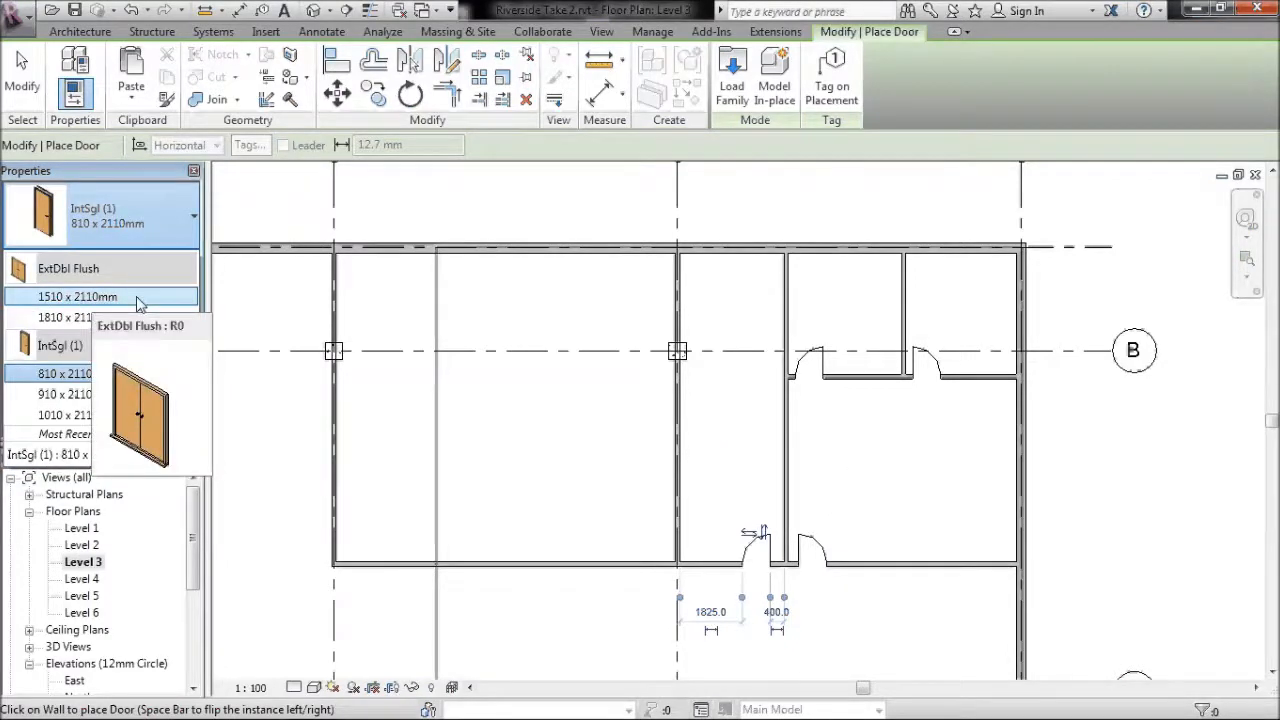
pyautogui.click(138, 304)
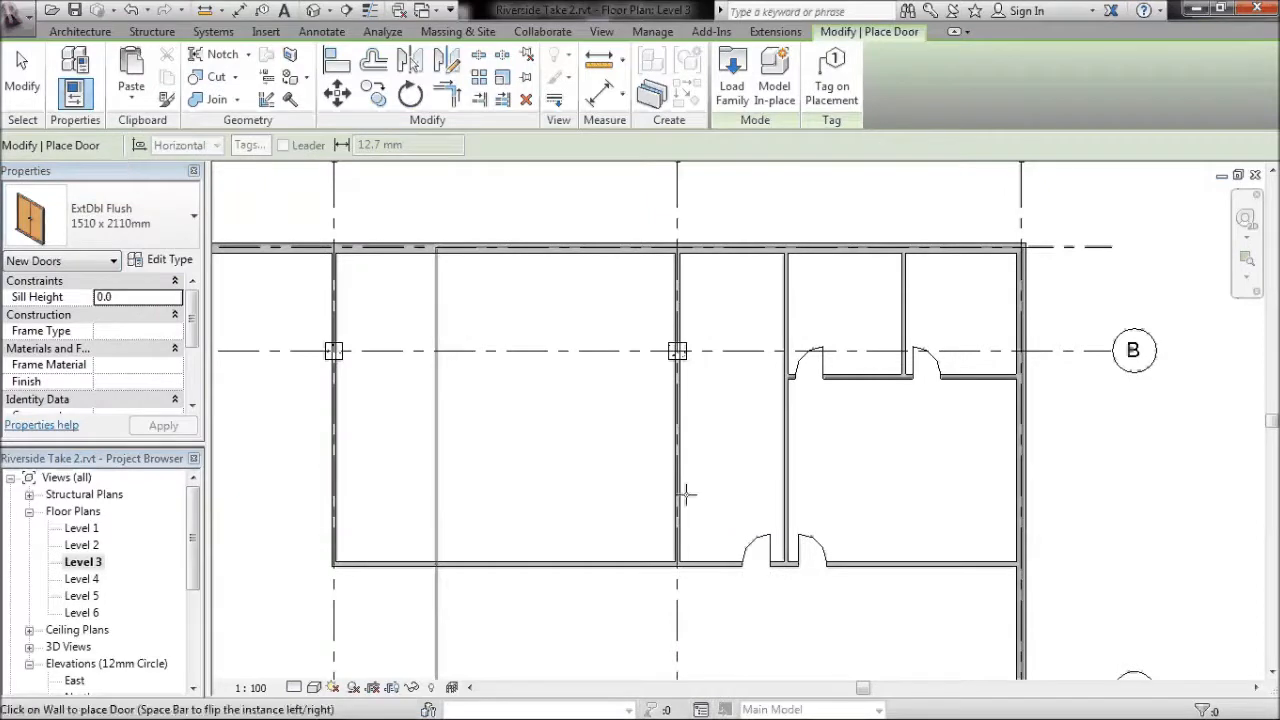
pyautogui.click(629, 568)
pyautogui.press('Escape')
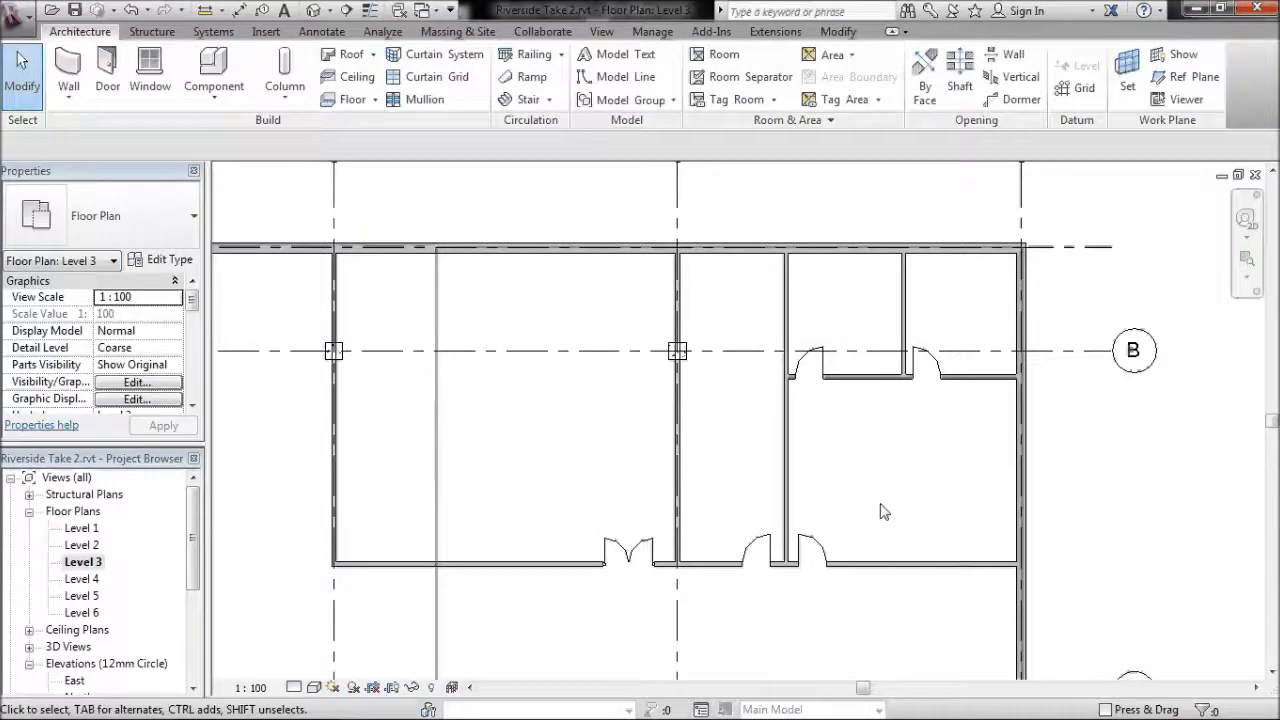
# Step: Align the left small room's door with the centre of the door directly below it in the long lower wall
pyautogui.scroll(3, 870, 500)
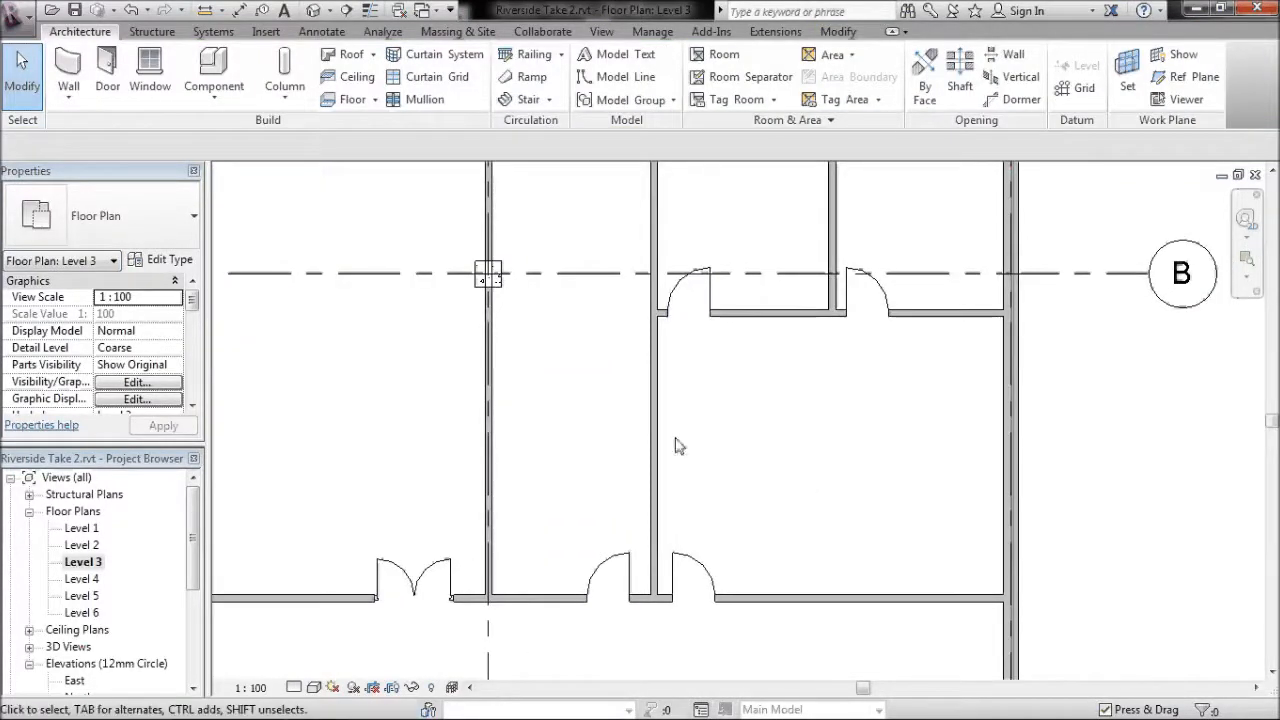
pyautogui.press('a')
pyautogui.press('l')
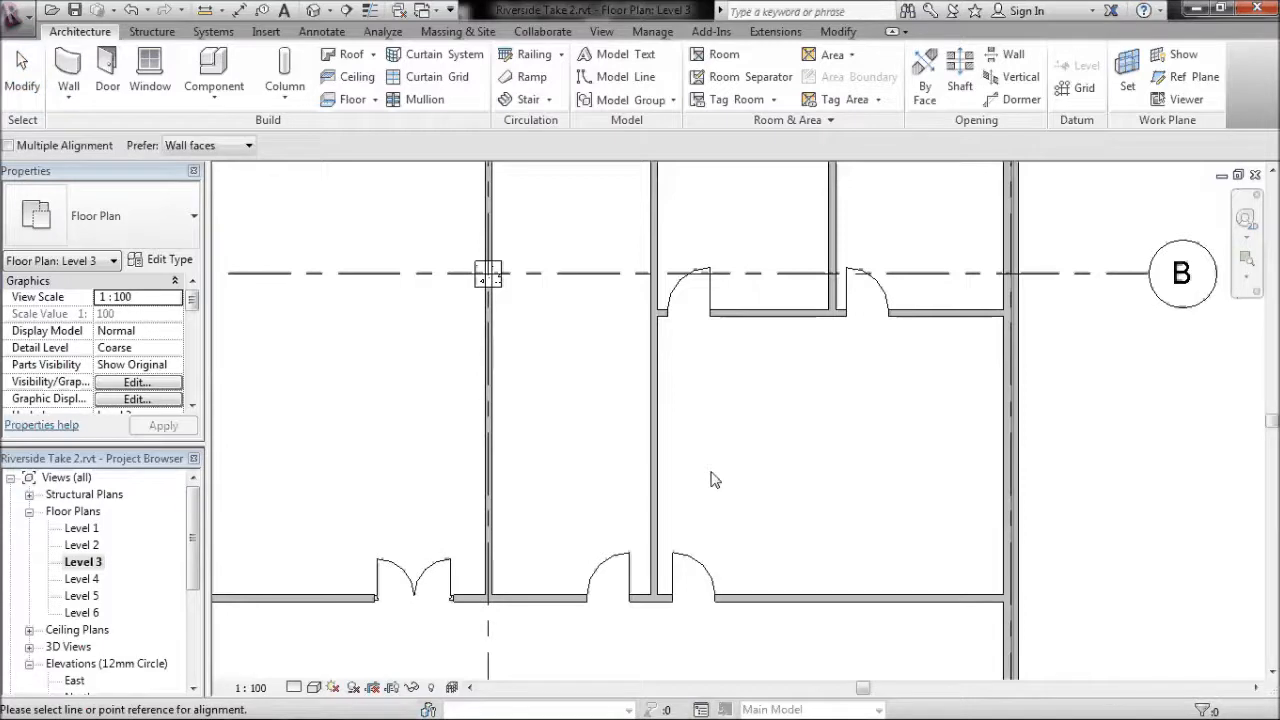
pyautogui.click(694, 582)
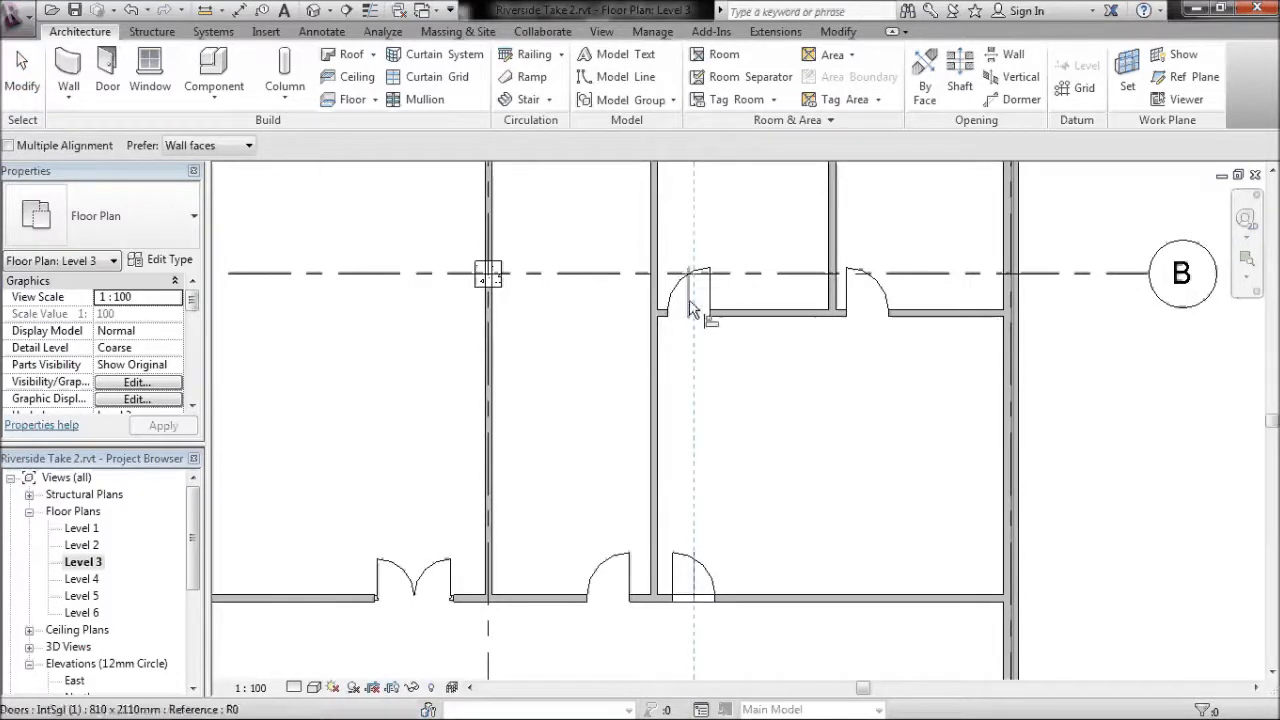
pyautogui.click(698, 302)
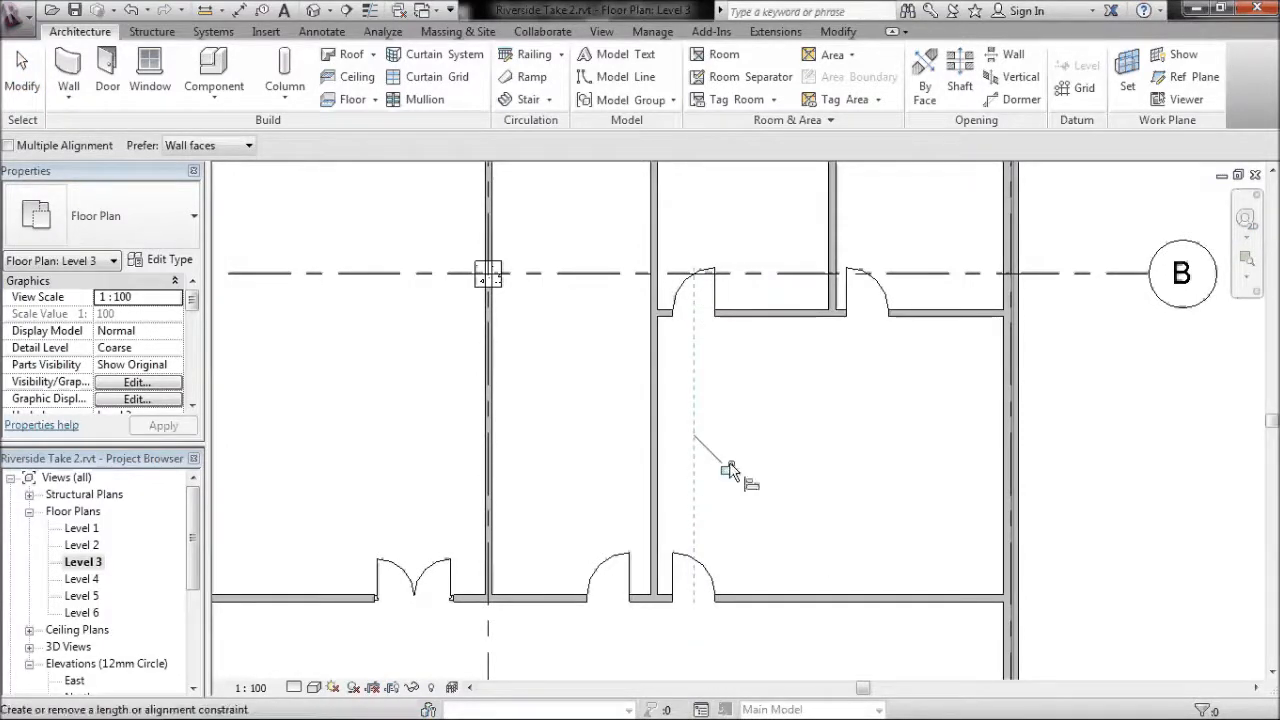
pyautogui.click(838, 435)
pyautogui.press('Escape')
pyautogui.press('Escape')
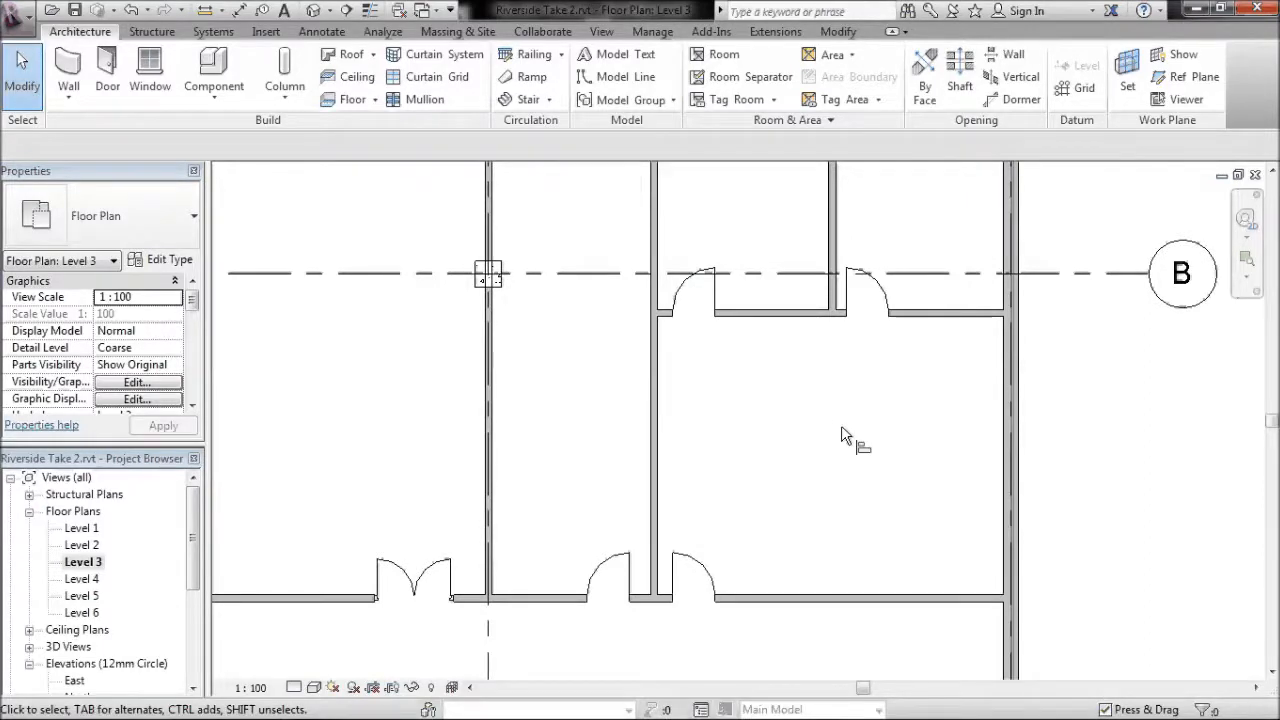
# Step: In the default 3D view, set the top constraint of the rounded room's chain of three connected walls to the next level up, Level 4
pyautogui.click(314, 10)
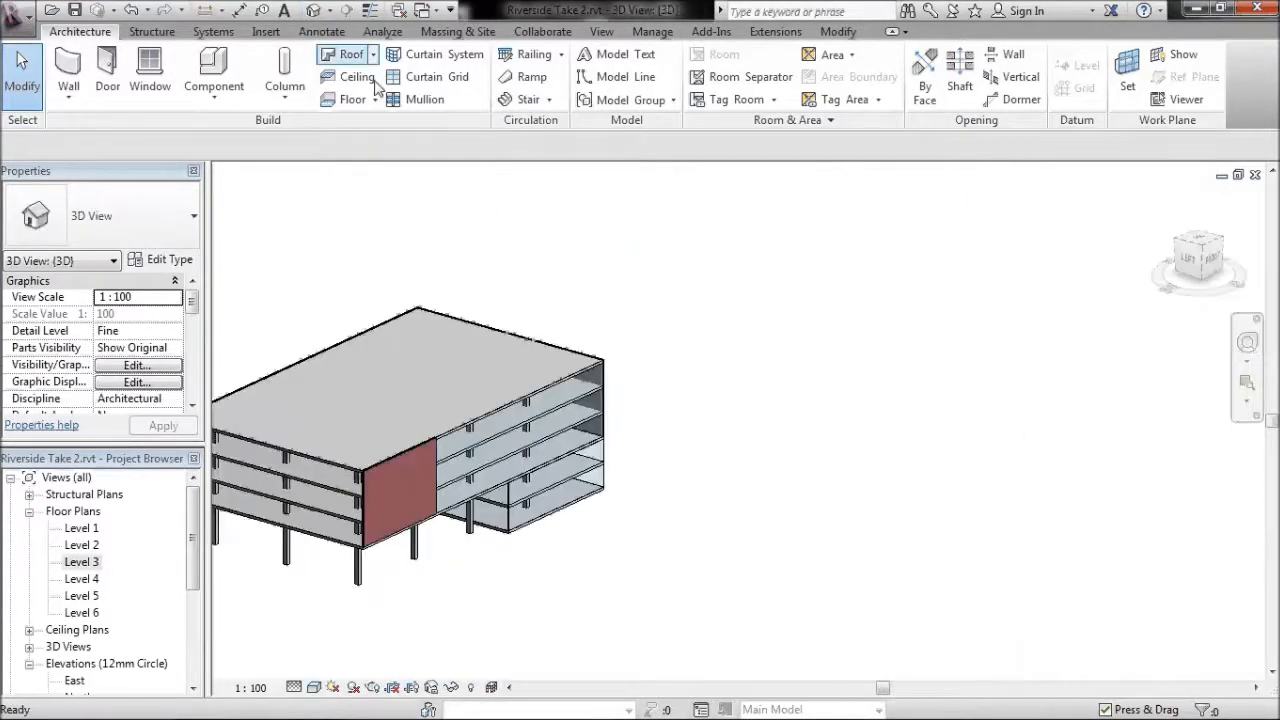
pyautogui.keyDown('shift'); pyautogui.moveTo(580, 358); pyautogui.dragTo(770, 300, button='middle'); pyautogui.keyUp('shift')
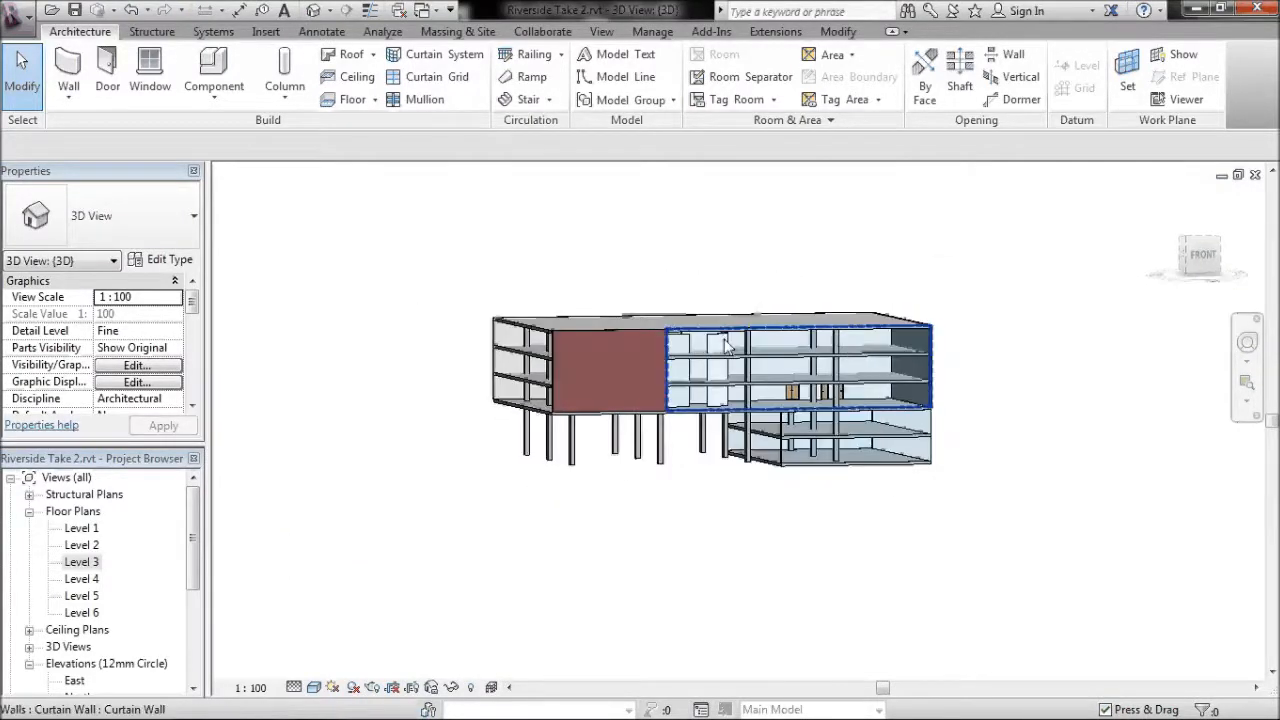
pyautogui.scroll(5, 727, 345)
pyautogui.press('Tab')
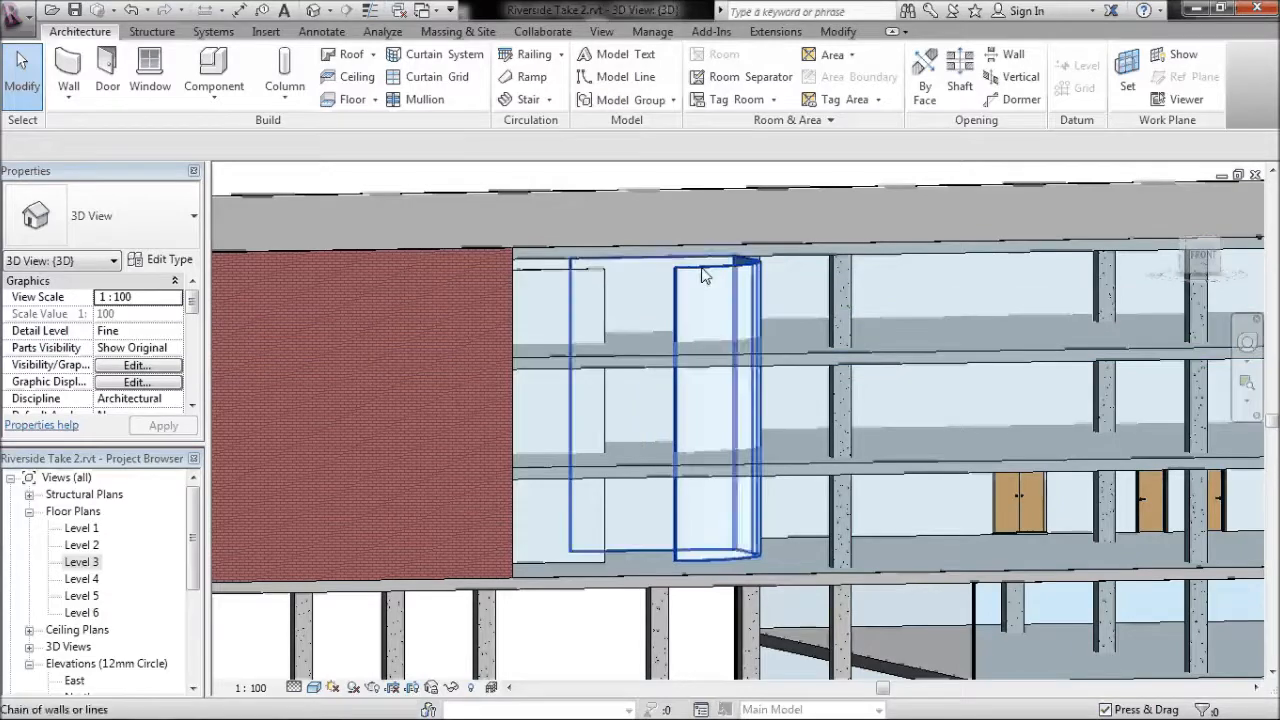
pyautogui.click(703, 276)
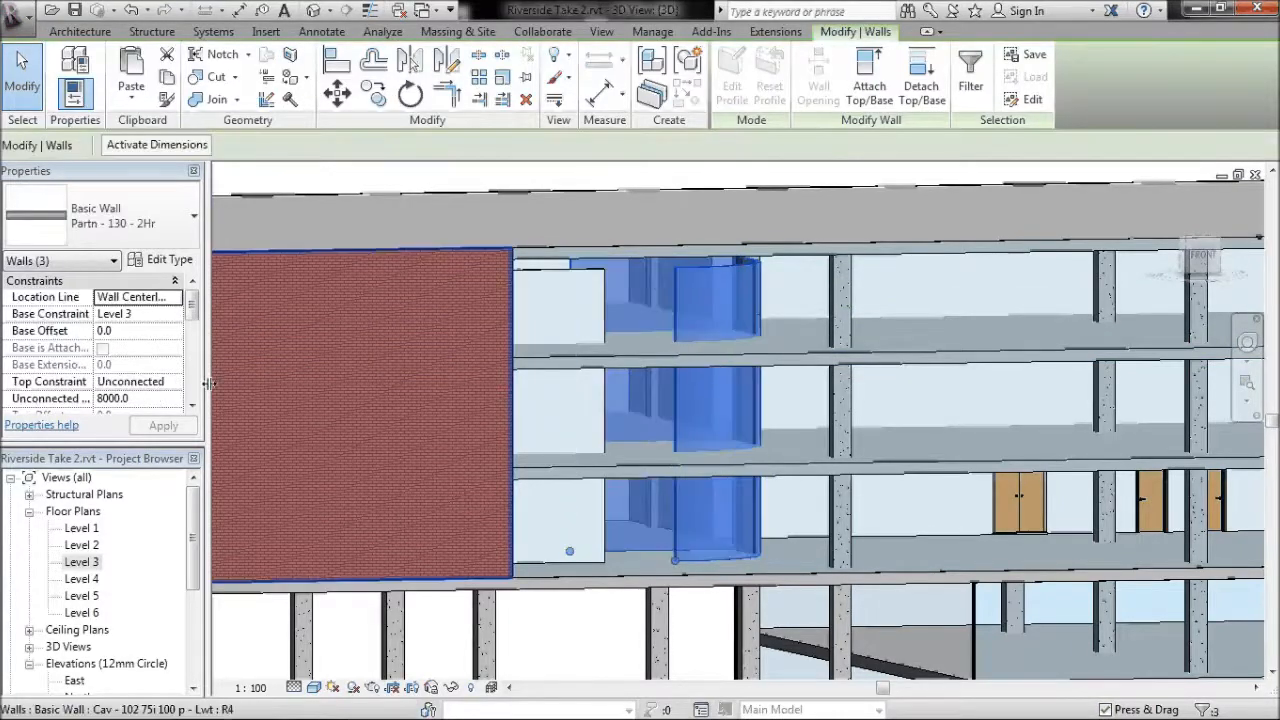
pyautogui.scroll(-2, 172, 318)
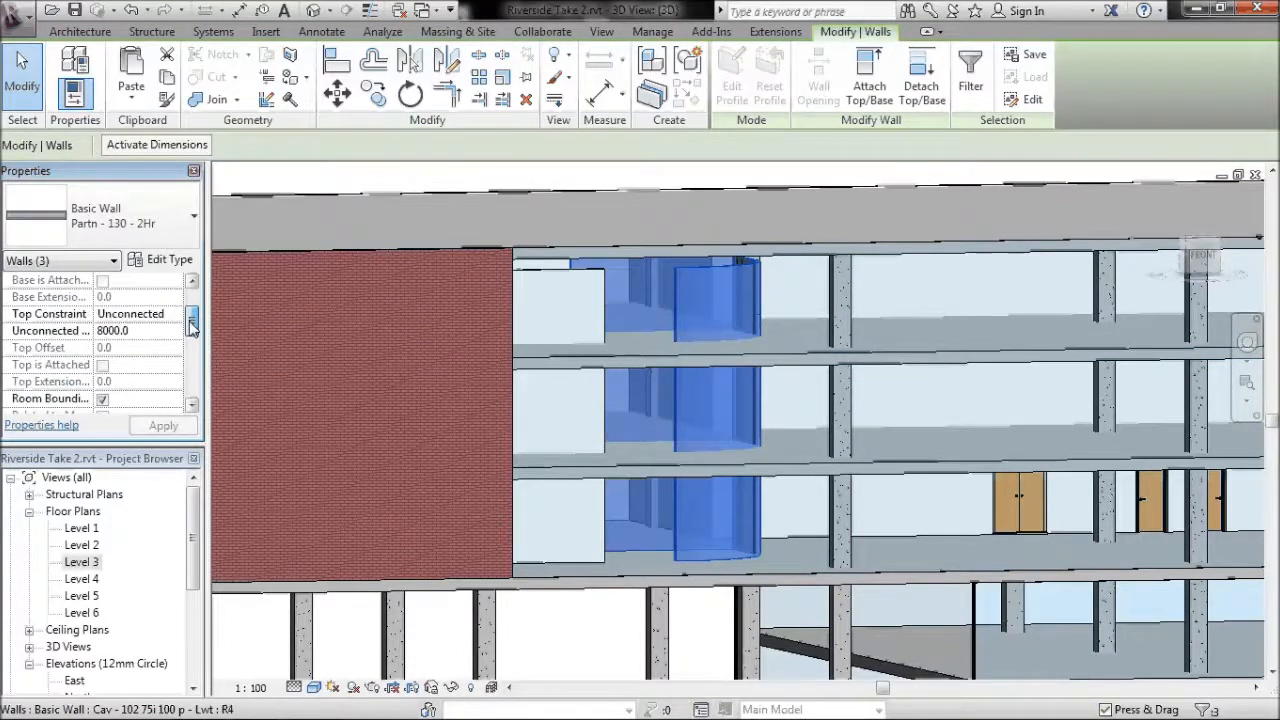
pyautogui.click(172, 318)
pyautogui.click(176, 380)
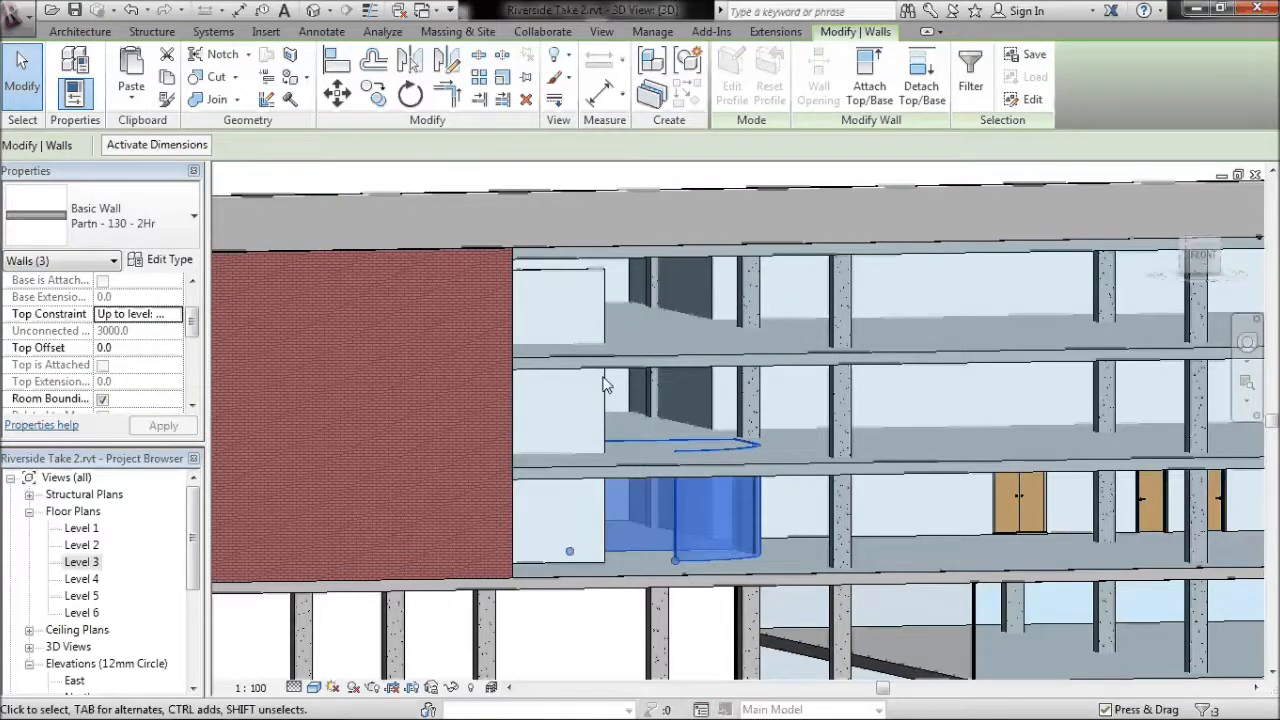
# Step: Set the top constraint of the full-height chain of three connected walls beside the rounded room to Level 4
pyautogui.keyDown('shift'); pyautogui.moveTo(590, 278); pyautogui.dragTo(493, 263, button='middle'); pyautogui.keyUp('shift')
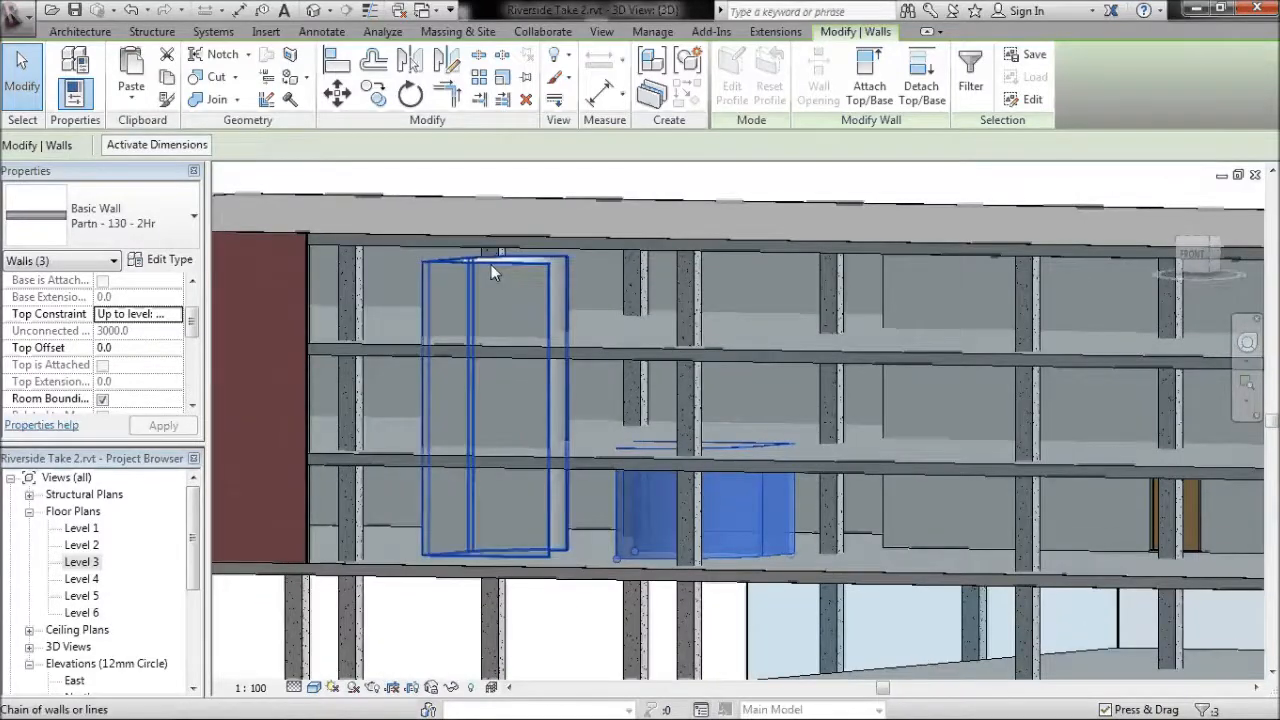
pyautogui.click(491, 264)
pyautogui.click(161, 315)
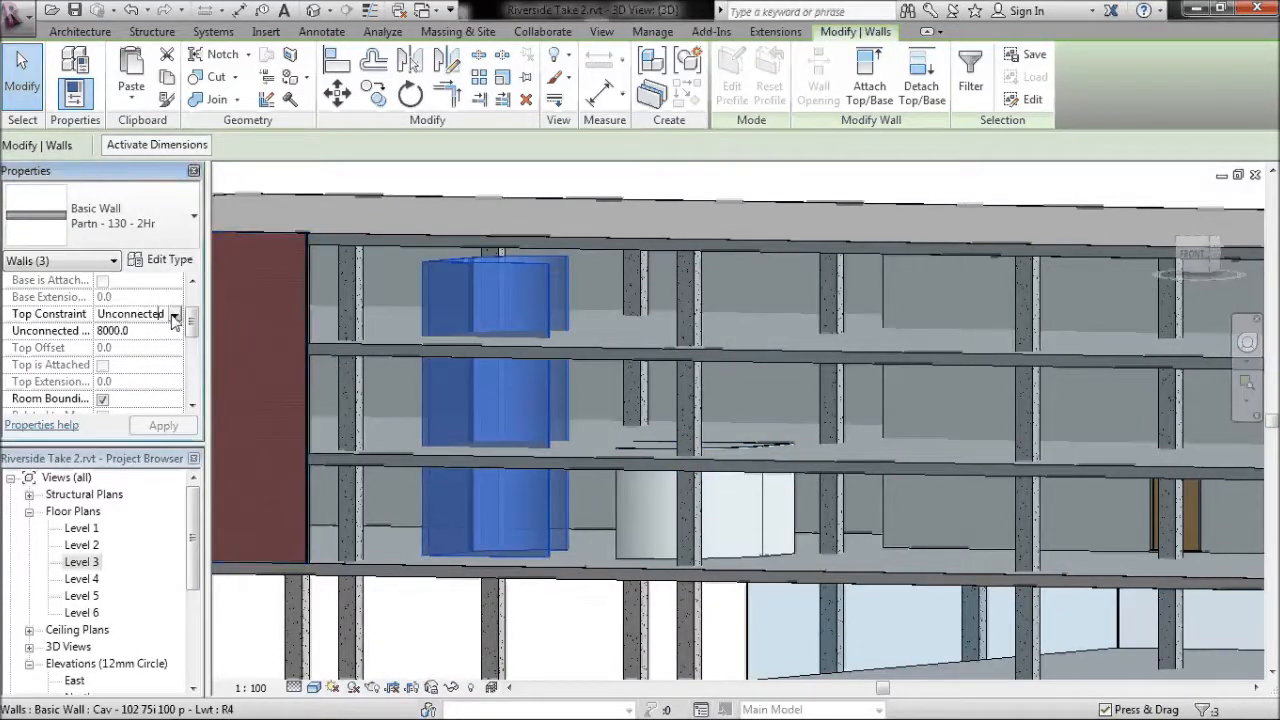
pyautogui.click(174, 316)
pyautogui.click(150, 390)
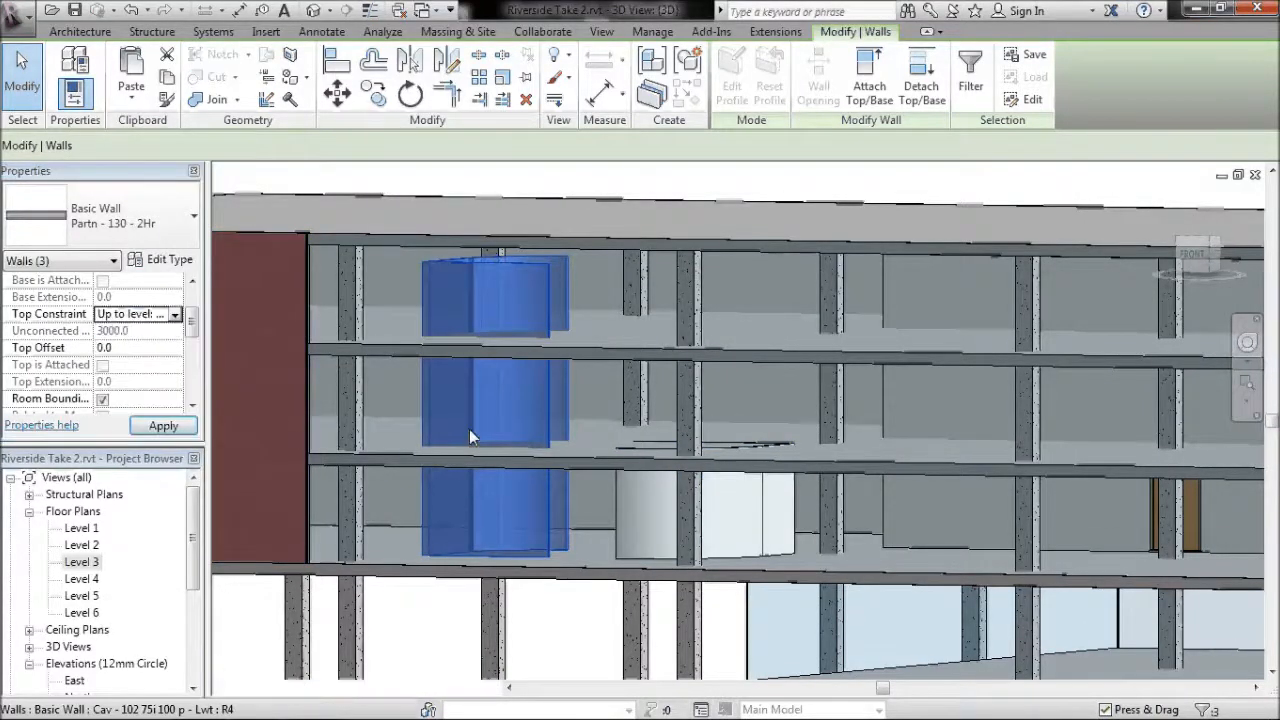
# Step: Add the two neighbouring Level 3 partition walls to the selection and attach the tops of all five to the floor slab above
pyautogui.keyDown('ctrl'); pyautogui.click(620, 490); pyautogui.keyUp('ctrl')
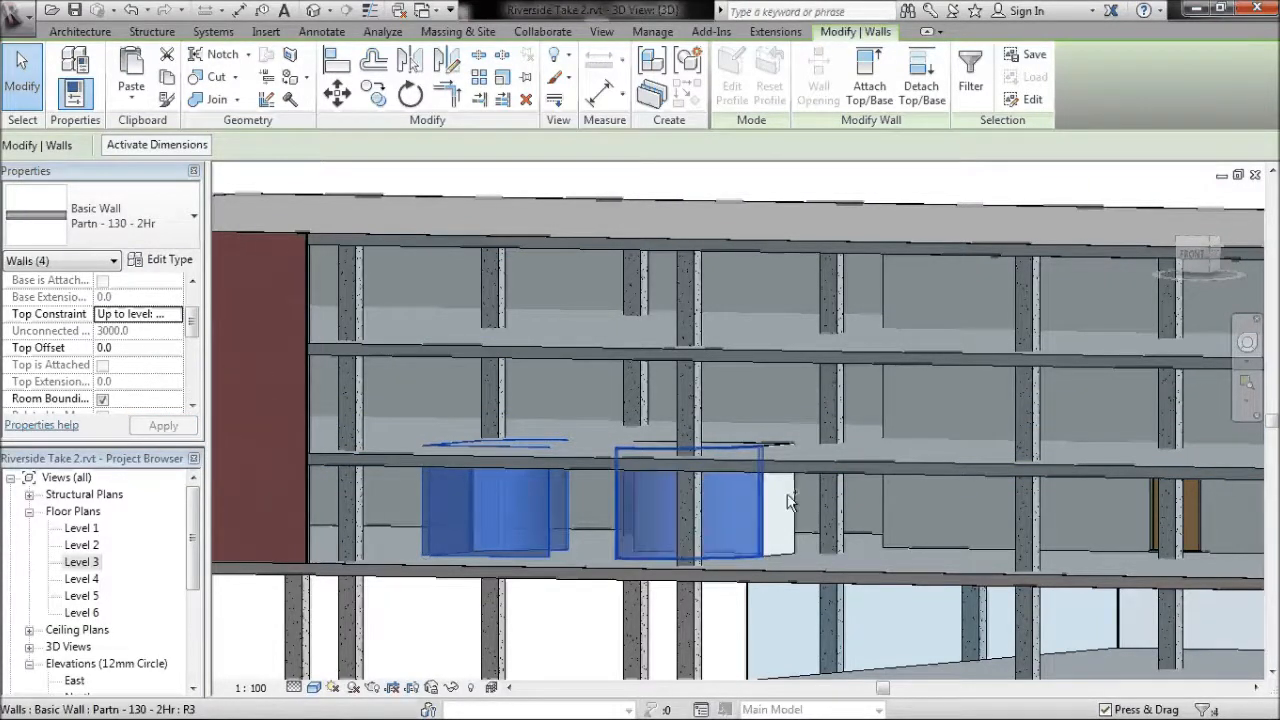
pyautogui.keyDown('ctrl'); pyautogui.click(790, 500); pyautogui.keyUp('ctrl')
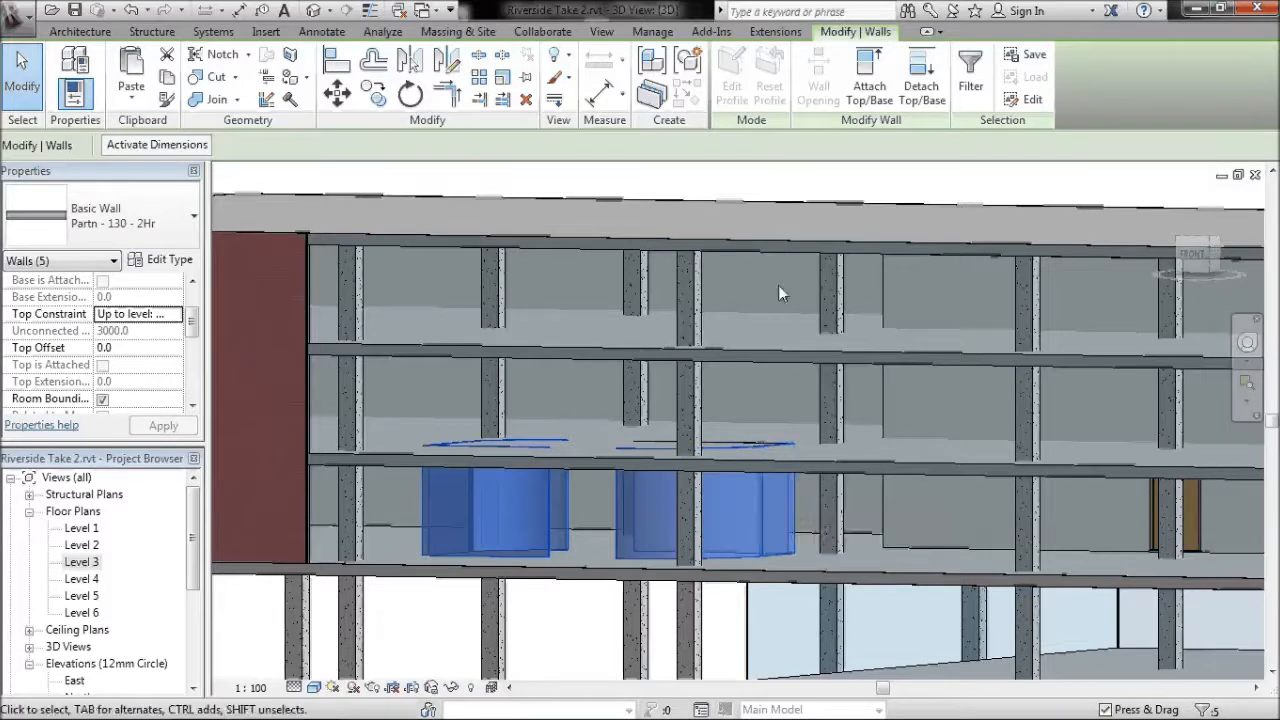
pyautogui.click(872, 68)
pyautogui.click(741, 460)
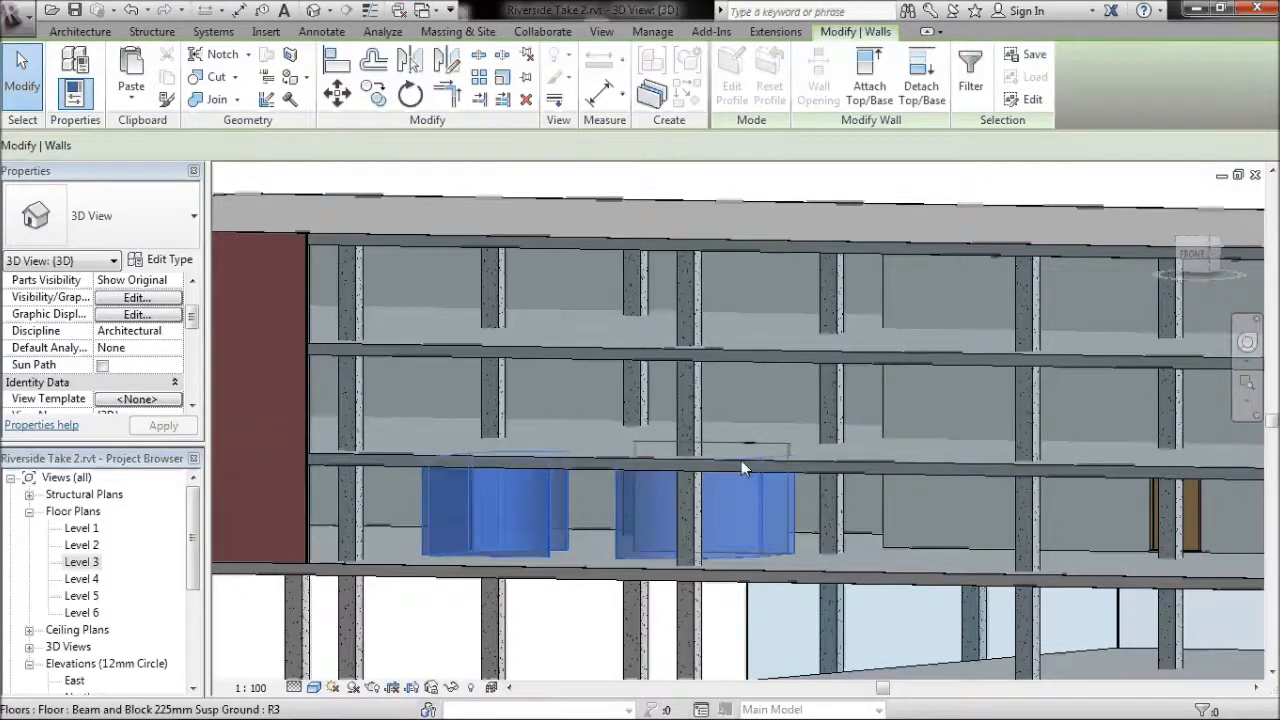
pyautogui.click(813, 487)
# Step: Turn on the 3D view's section box and pull its end face inward to cut through the Level 3 rooms
pyautogui.keyDown('shift'); pyautogui.moveTo(871, 509); pyautogui.dragTo(960, 510, button='middle'); pyautogui.keyUp('shift')
pyautogui.scroll(-4, 760, 488)
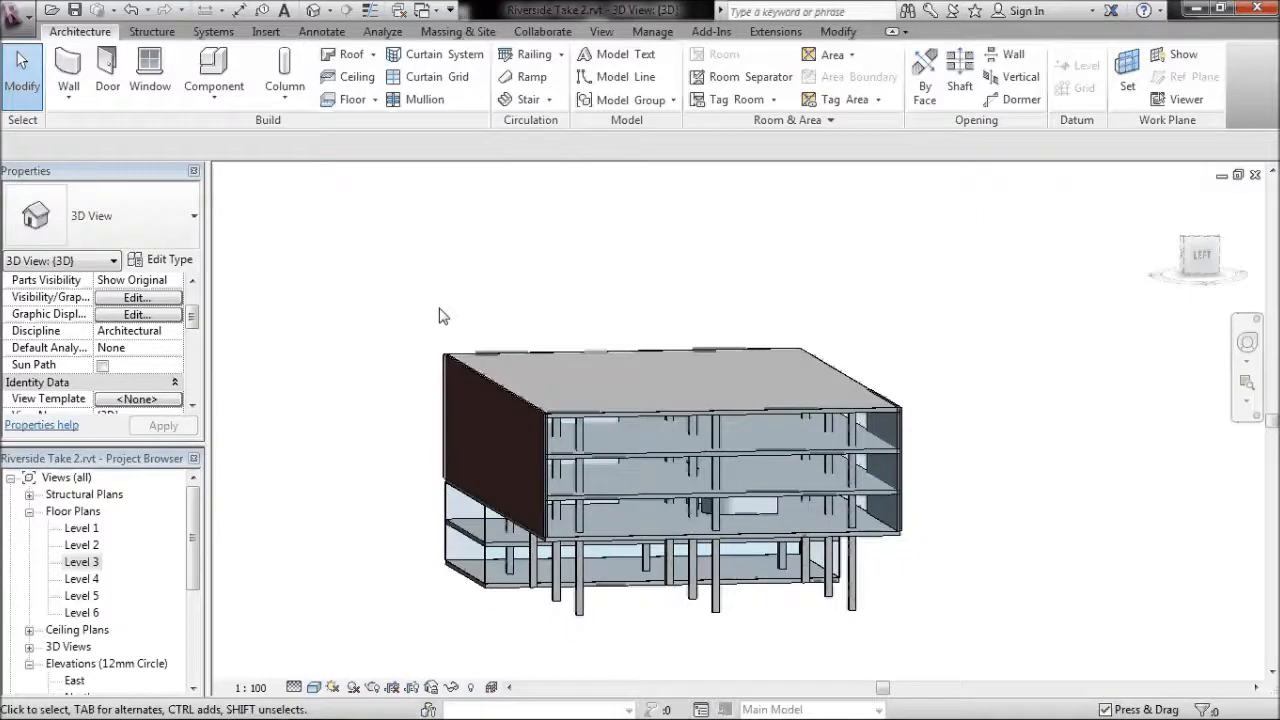
pyautogui.moveTo(191, 315)
pyautogui.mouseDown()
pyautogui.moveTo(191, 381)
pyautogui.moveTo(189, 350)
pyautogui.mouseUp()
pyautogui.click(103, 348)
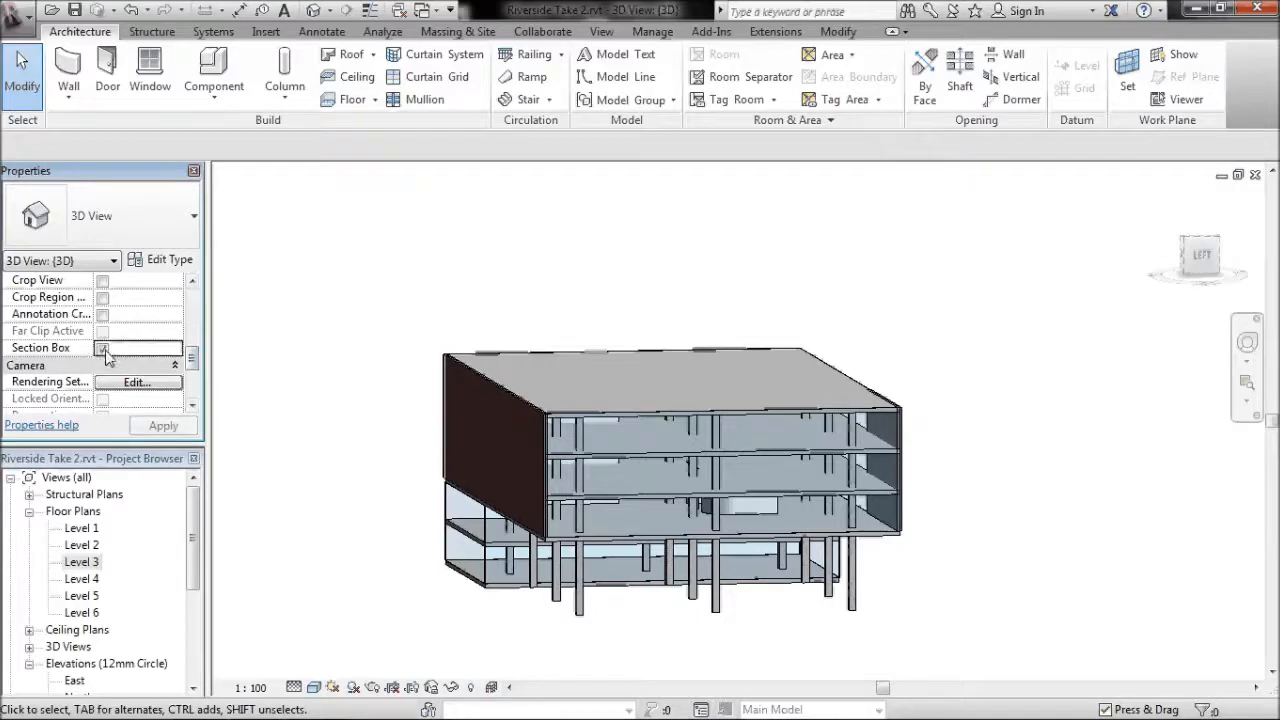
pyautogui.keyDown('shift'); pyautogui.moveTo(457, 460); pyautogui.dragTo(514, 491, button='middle'); pyautogui.keyUp('shift')
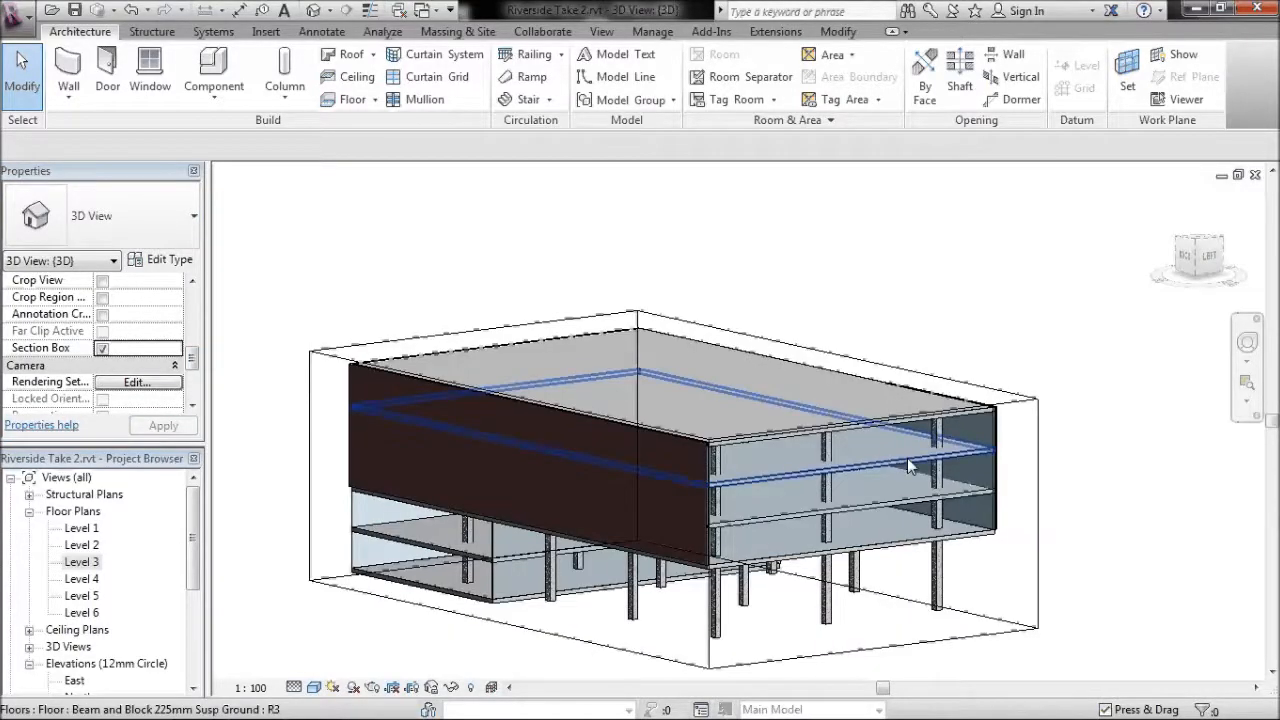
pyautogui.click(1009, 401)
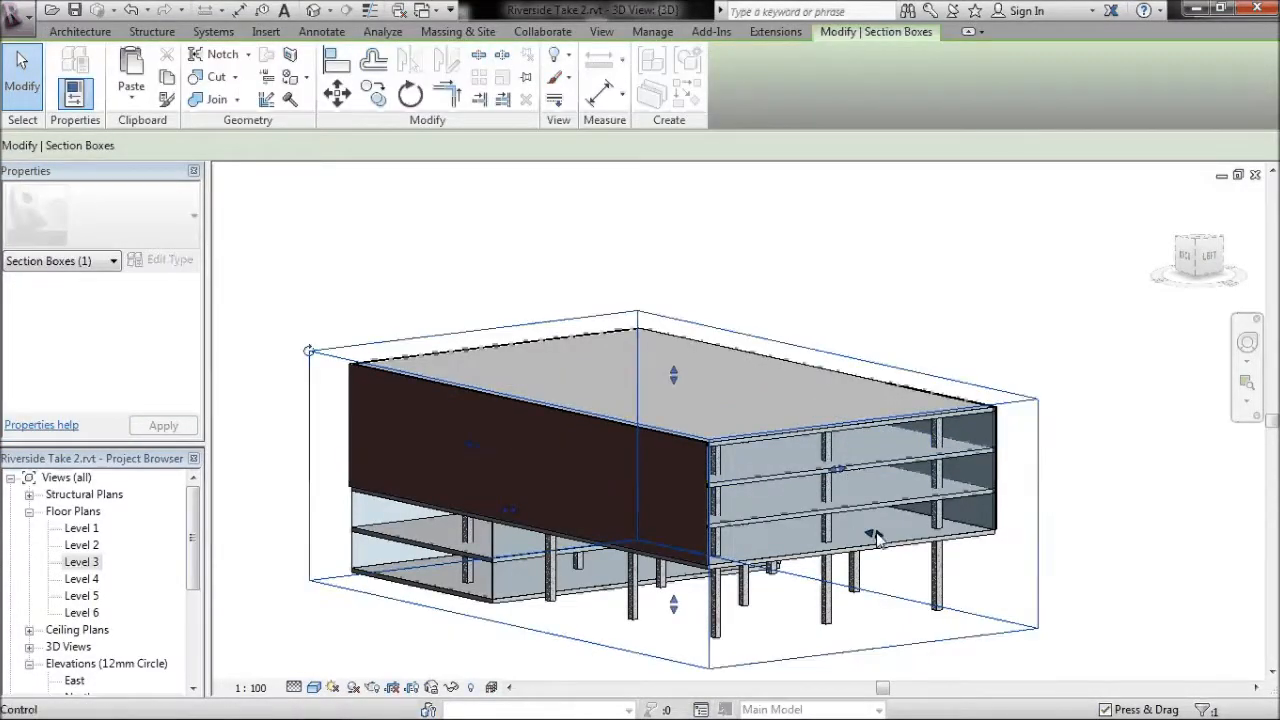
pyautogui.moveTo(838, 469); pyautogui.dragTo(755, 451)
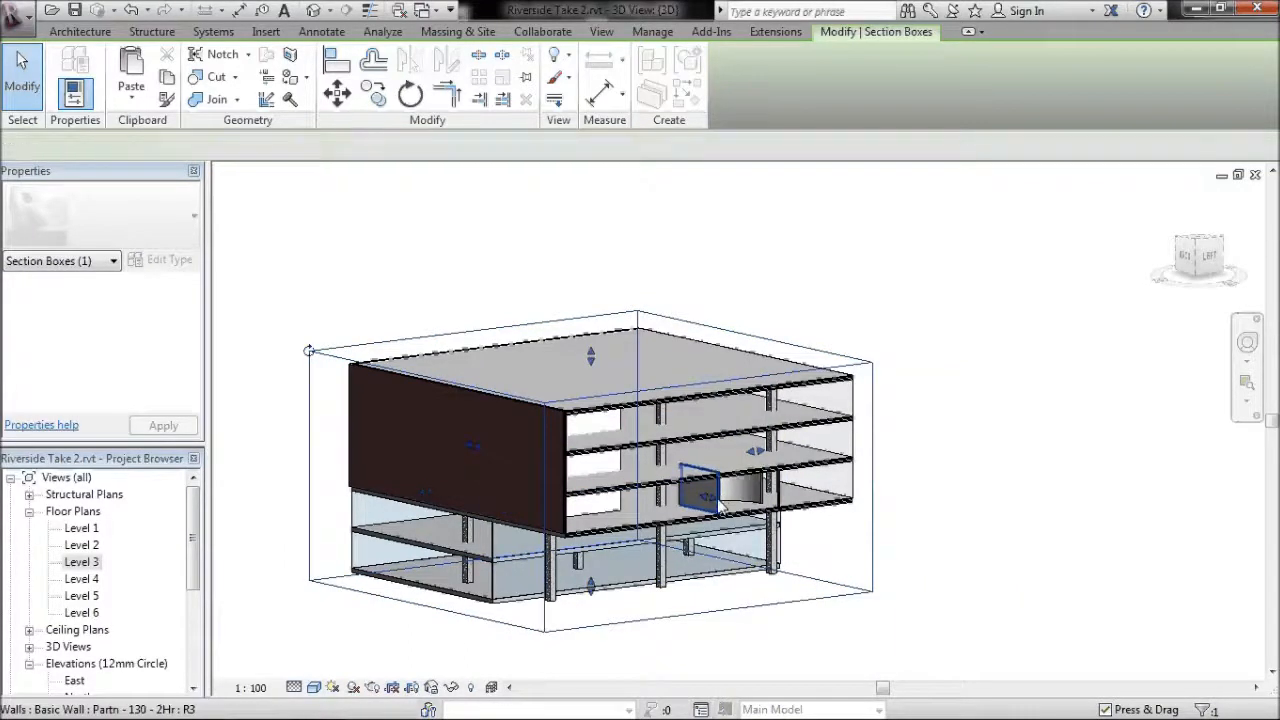
# Step: Move the section box's cut face back outward to include more of the Level 3 curved wall and adjacent partitions
pyautogui.click(718, 503)
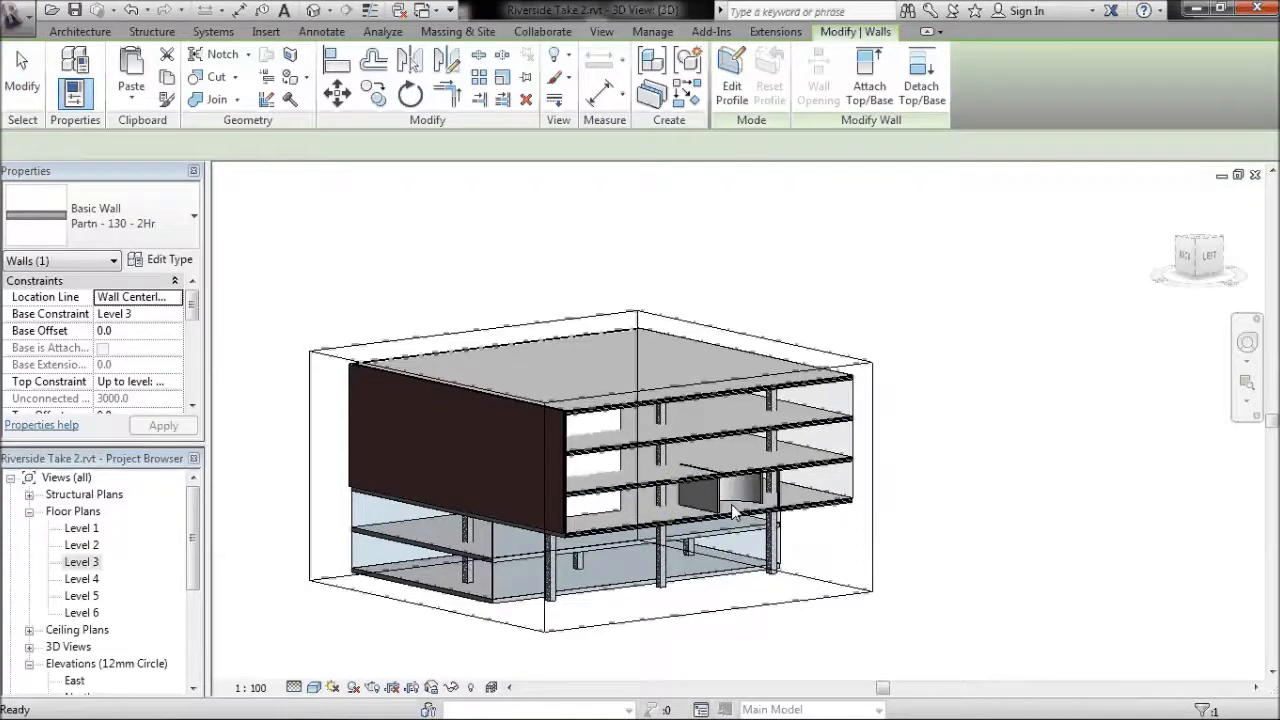
pyautogui.press('Escape')
pyautogui.click(866, 368)
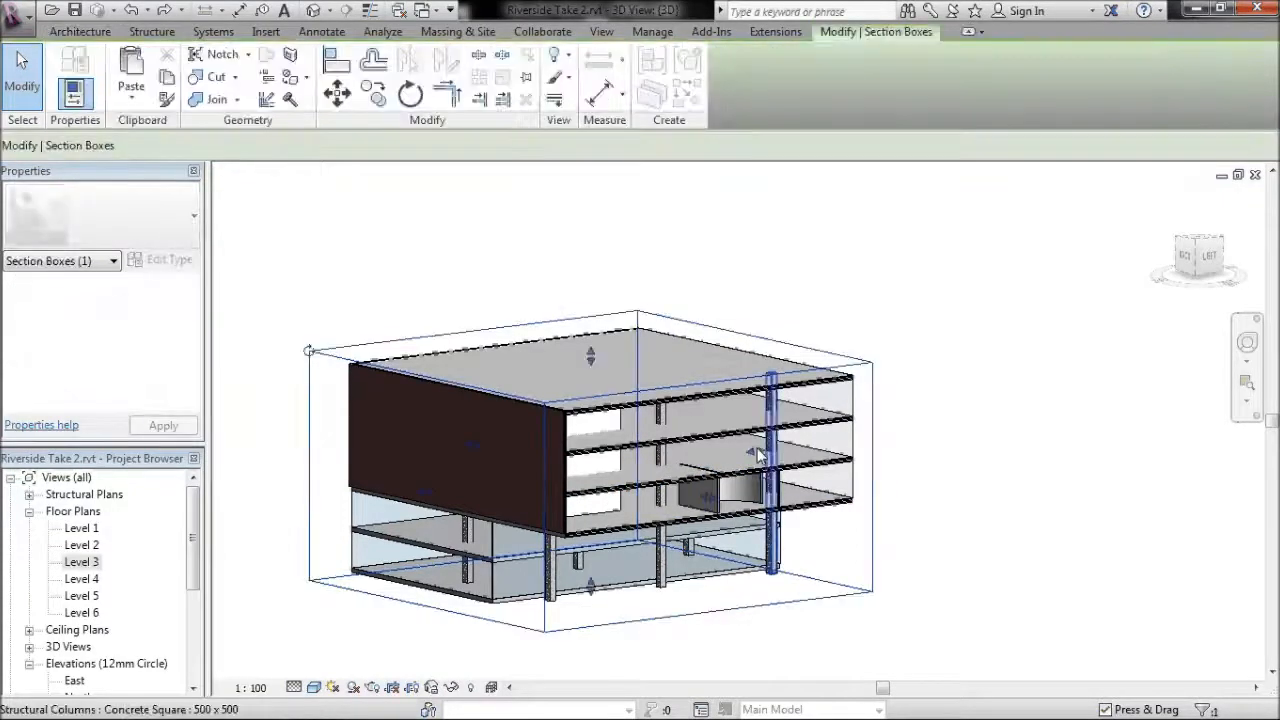
pyautogui.scroll(6, 730, 512)
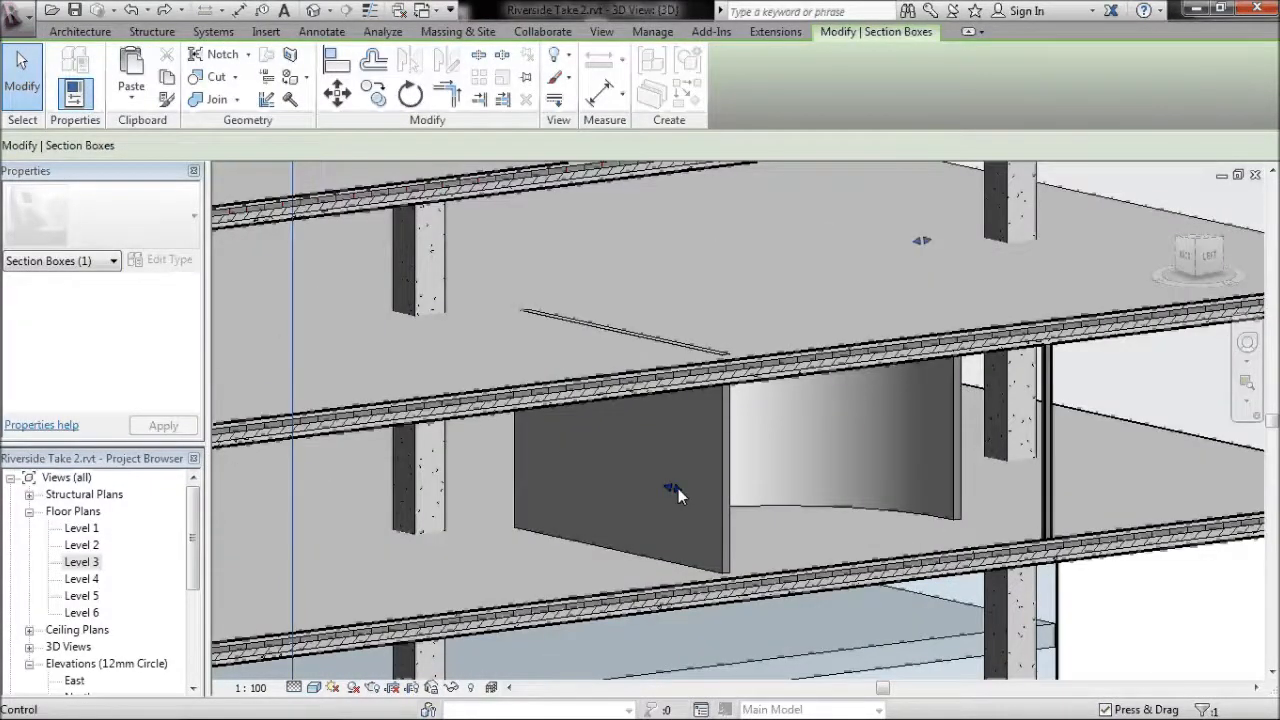
pyautogui.moveTo(672, 488); pyautogui.dragTo(828, 524)
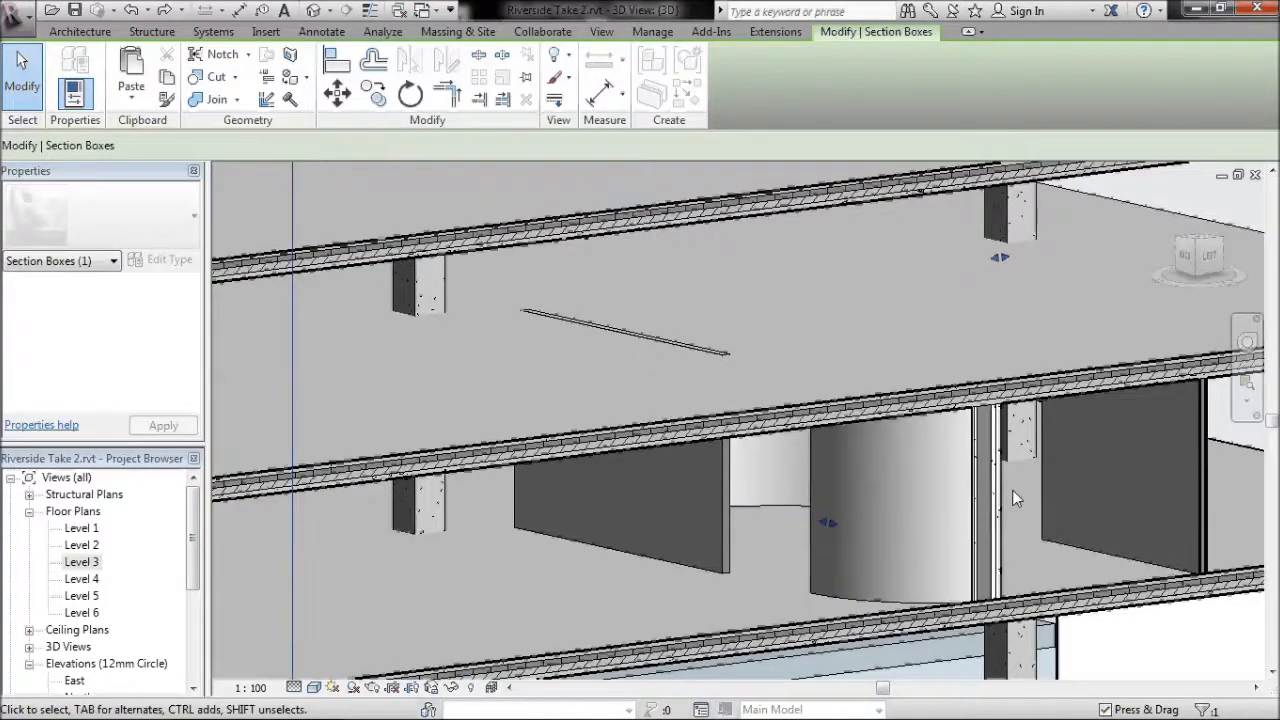
pyautogui.press('Escape')
pyautogui.scroll(-6, 900, 470)
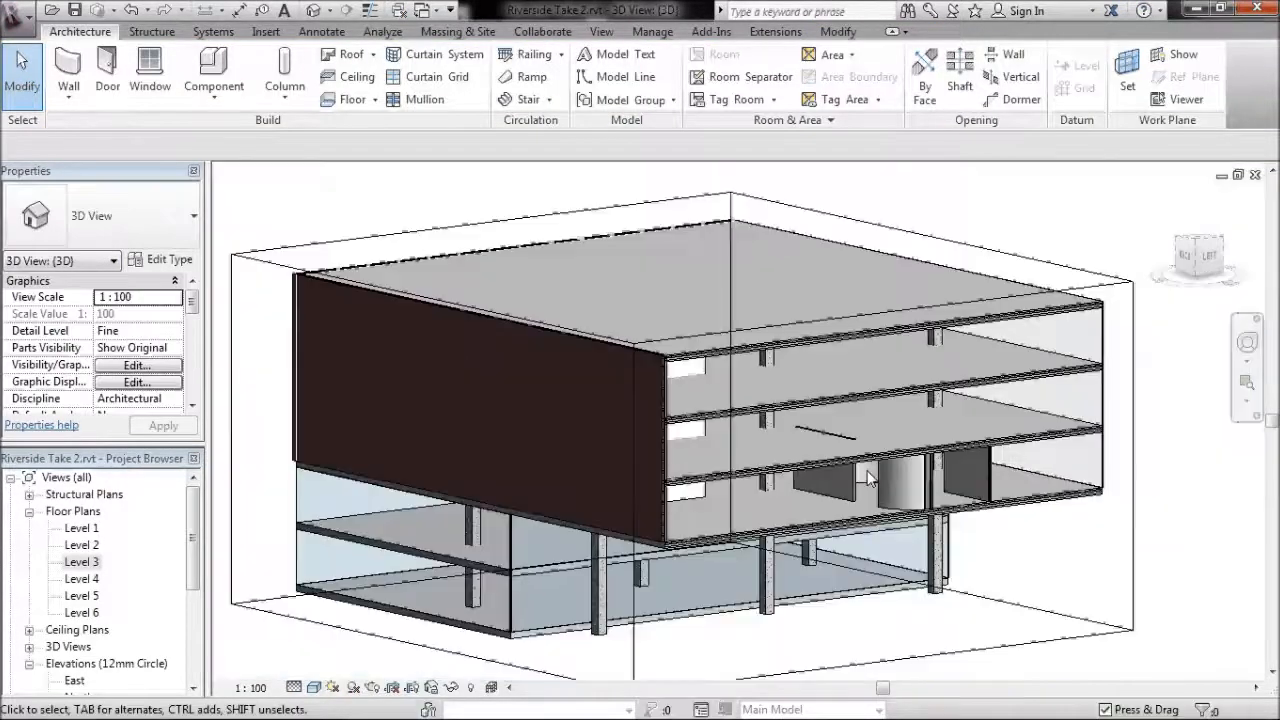
# Step: Attach the top of the straight Partn - 130 - 2Hr wall that protrudes through the slab to the floor above it
pyautogui.scroll(6, 829, 440)
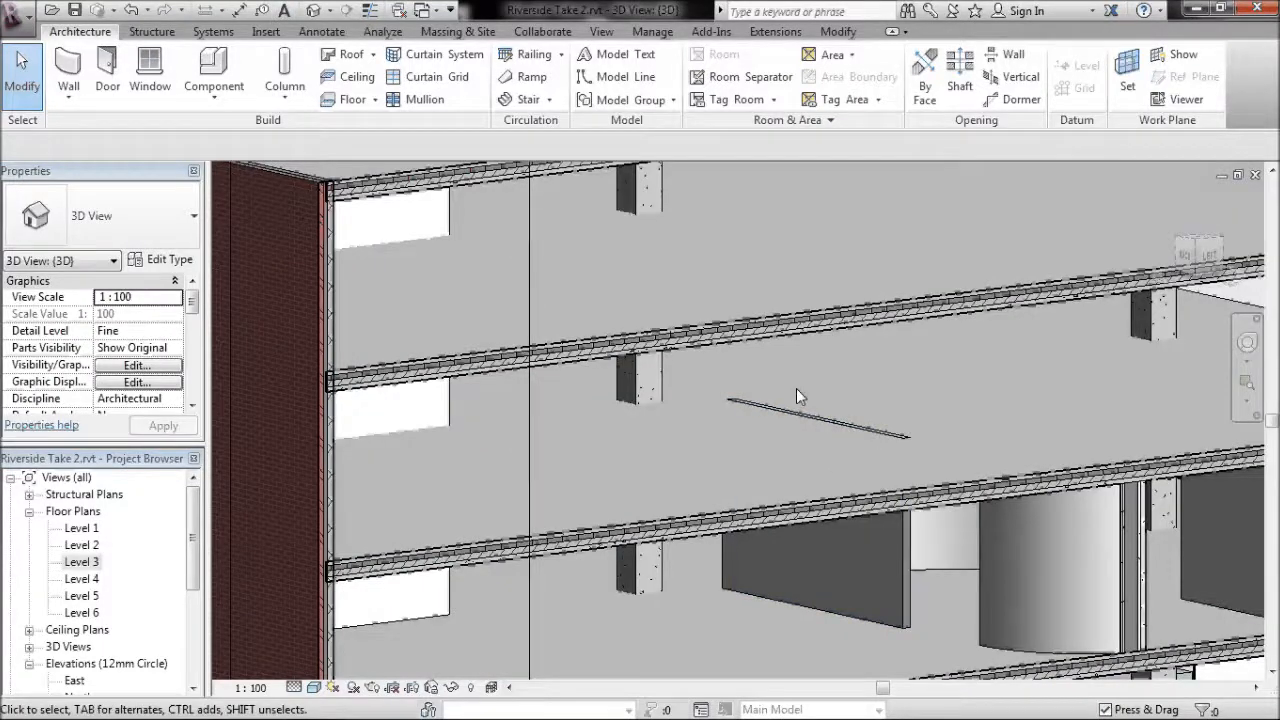
pyautogui.click(816, 416)
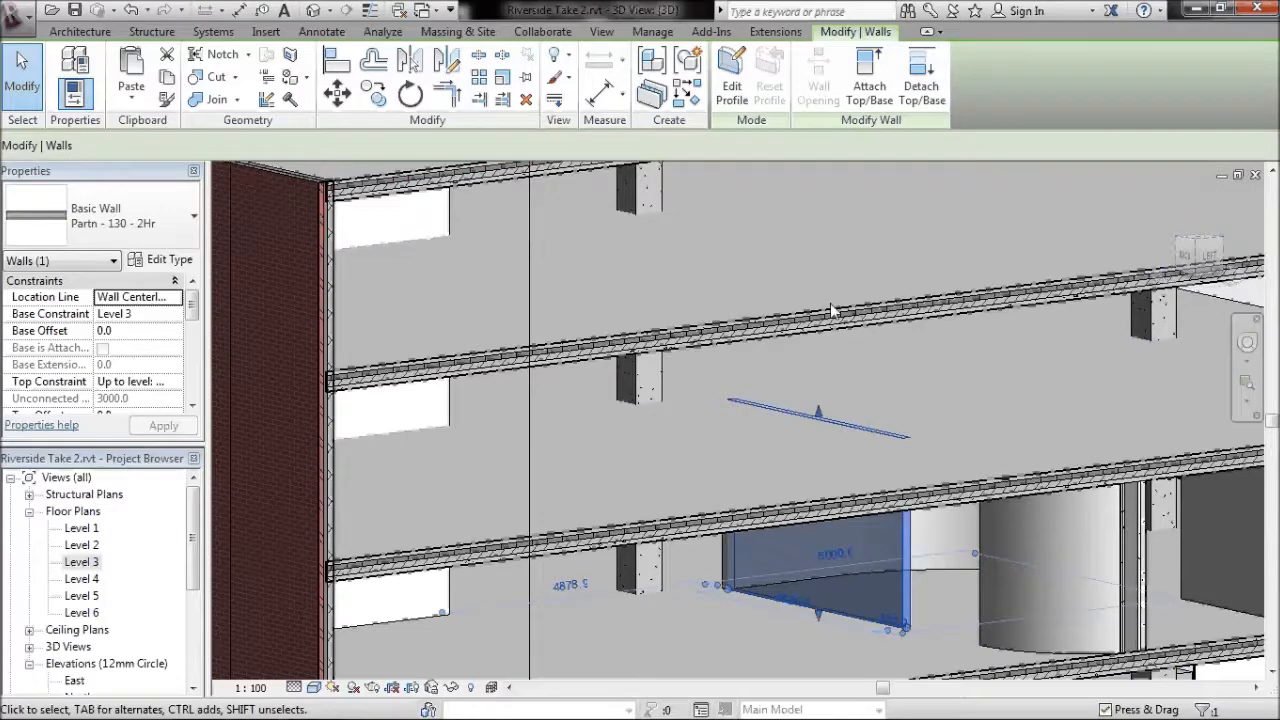
pyautogui.click(869, 85)
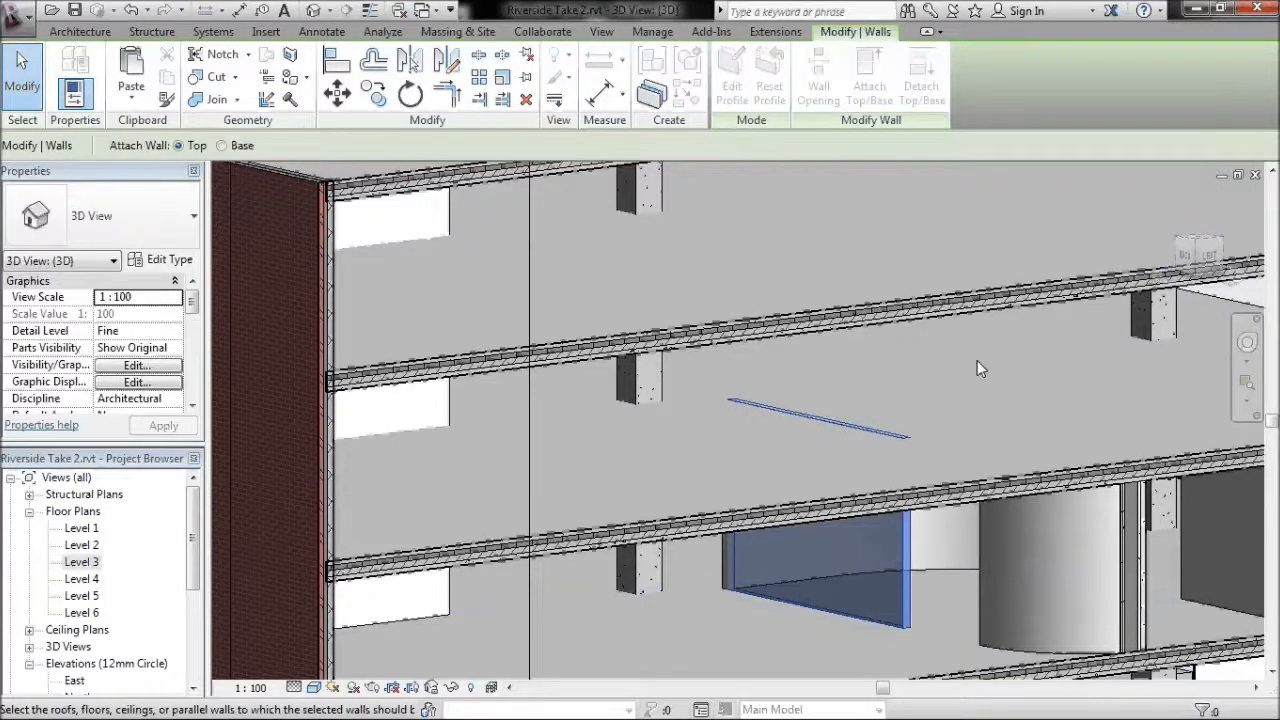
pyautogui.click(1009, 486)
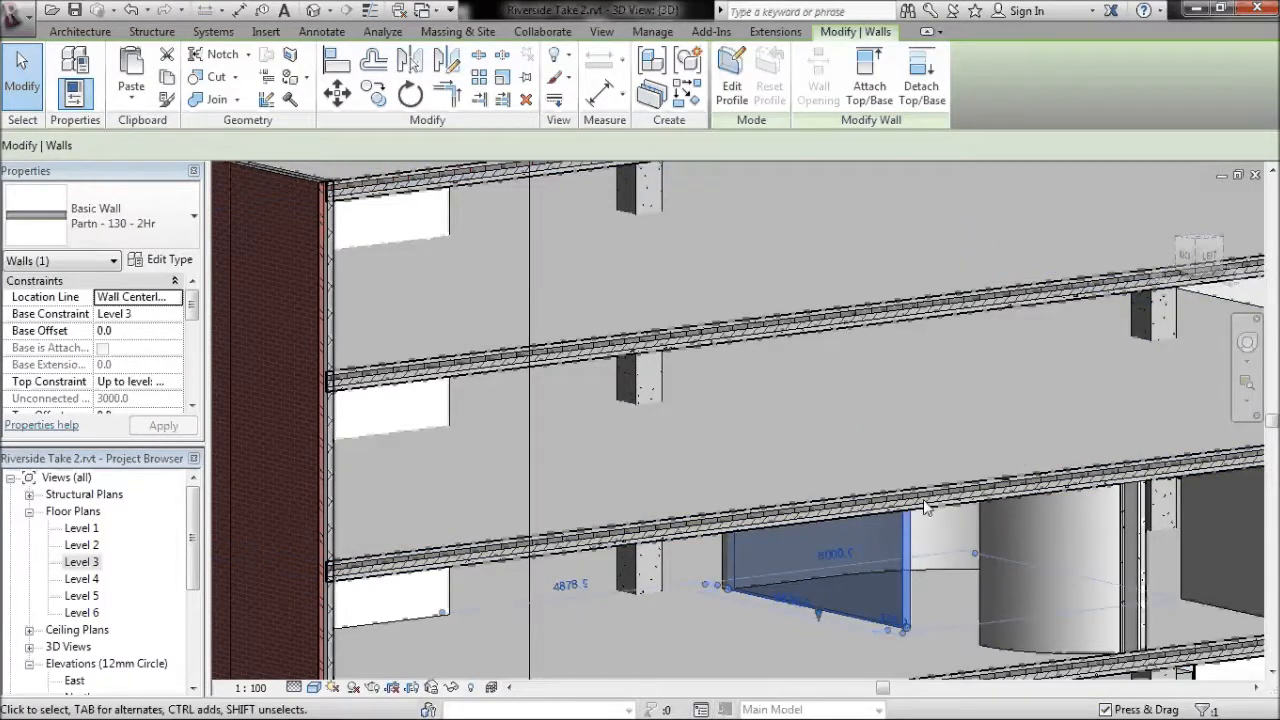
pyautogui.press('Escape')
# Step: Turn off the 3D view's section box to restore the whole building
pyautogui.scroll(-3, 942, 502)
pyautogui.scroll(-3, 945, 510)
pyautogui.keyDown('shift'); pyautogui.moveTo(1048, 479); pyautogui.dragTo(803, 342, button='middle'); pyautogui.keyUp('shift')
pyautogui.moveTo(192, 298); pyautogui.dragTo(192, 365)
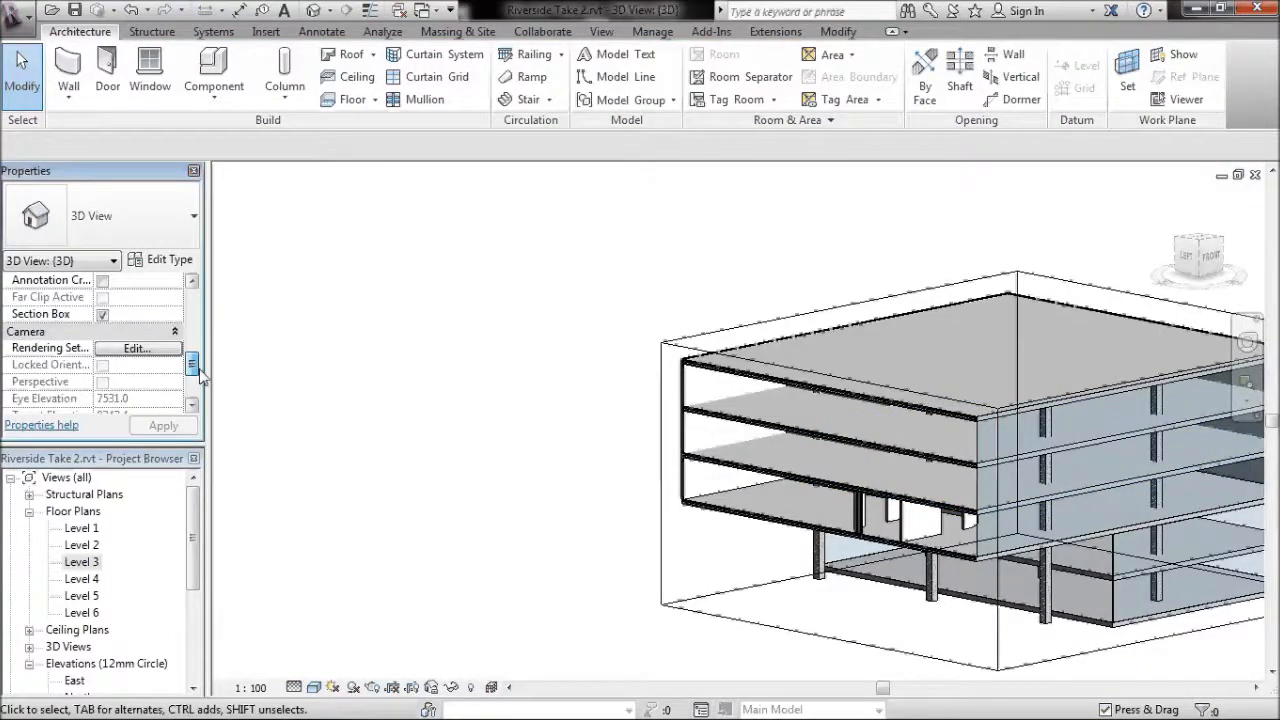
pyautogui.click(101, 315)
pyautogui.keyDown('shift'); pyautogui.moveTo(854, 387); pyautogui.dragTo(1100, 300, button='middle'); pyautogui.keyUp('shift')
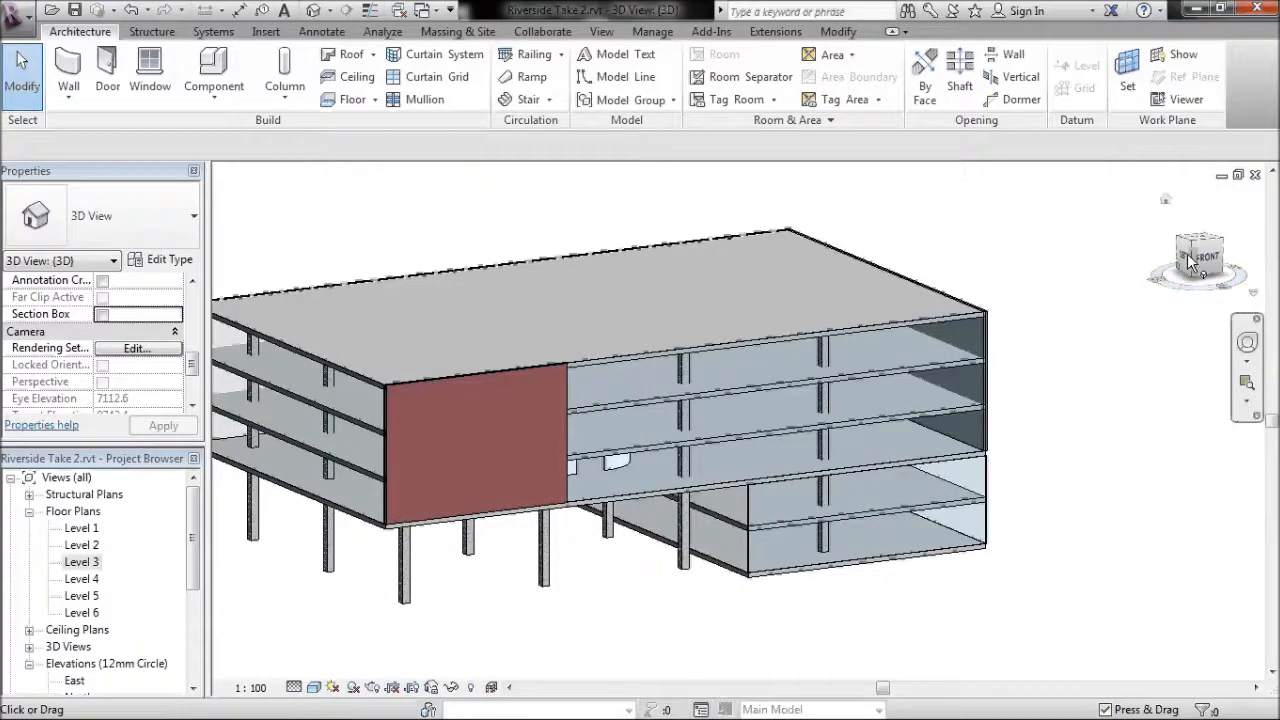
# Step: Set the ViewCube's front to the South view
pyautogui.rightClick(1193, 262)
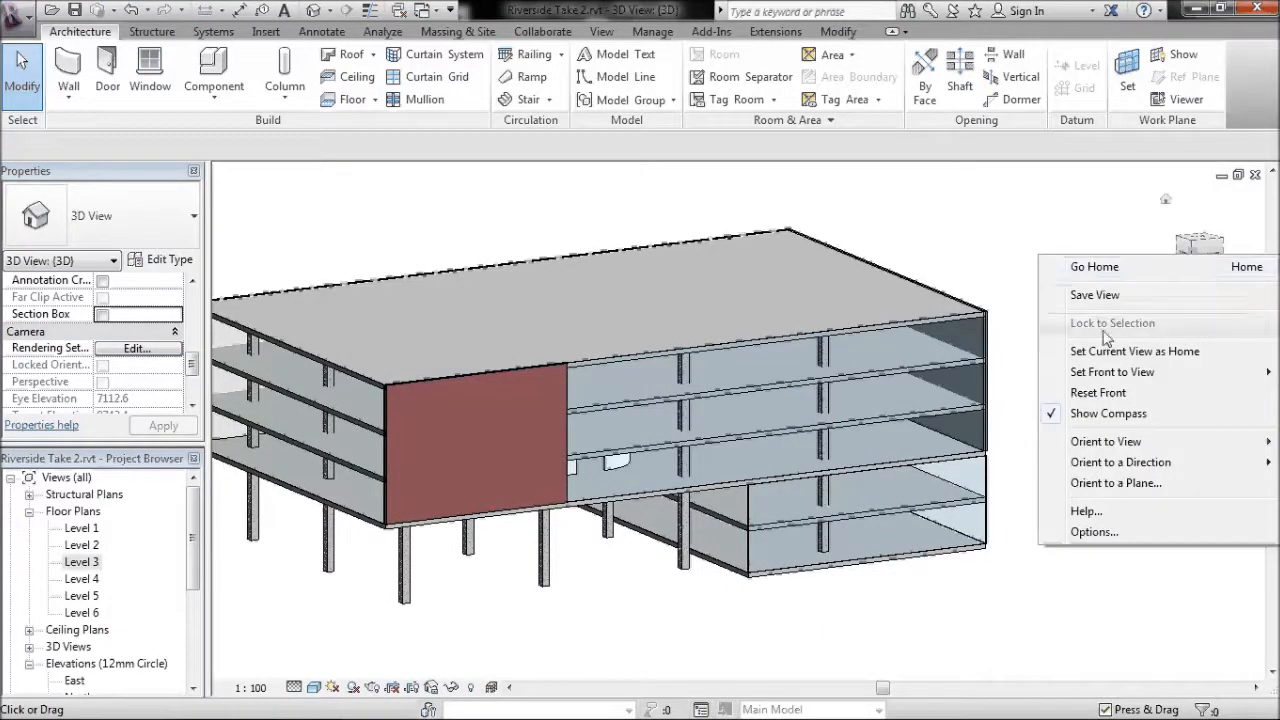
pyautogui.moveTo(1096, 378)
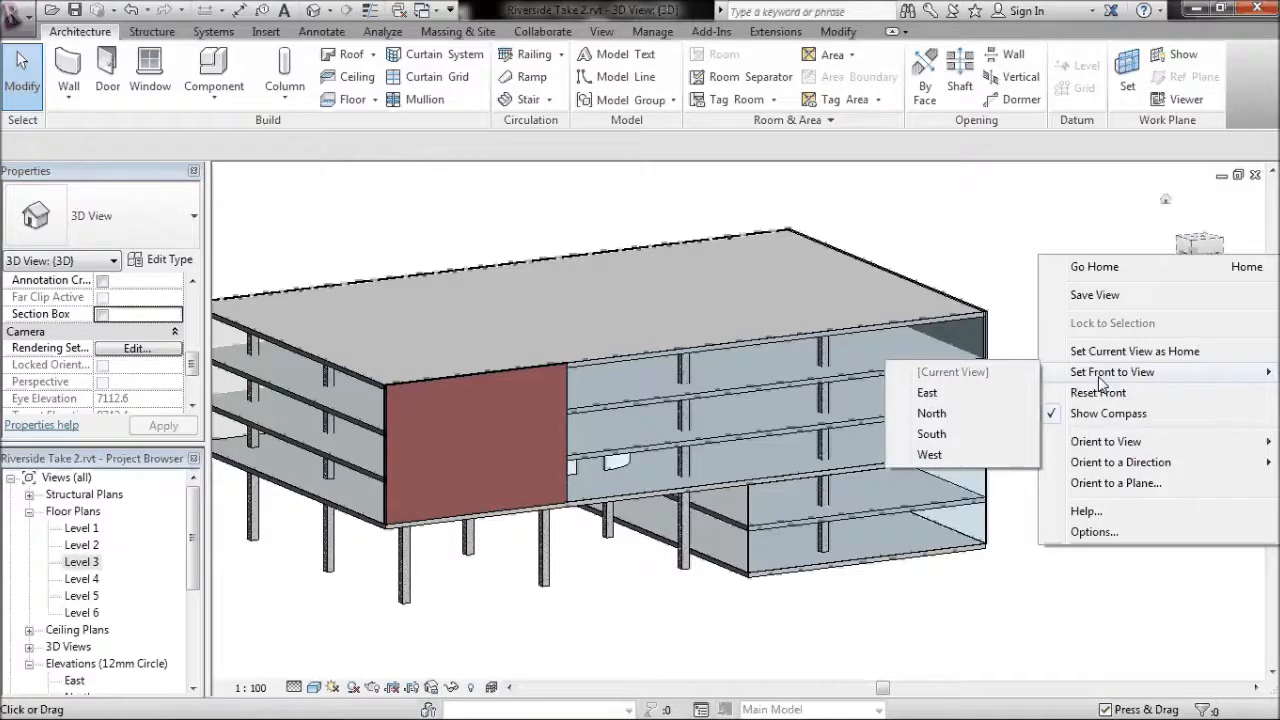
pyautogui.click(931, 434)
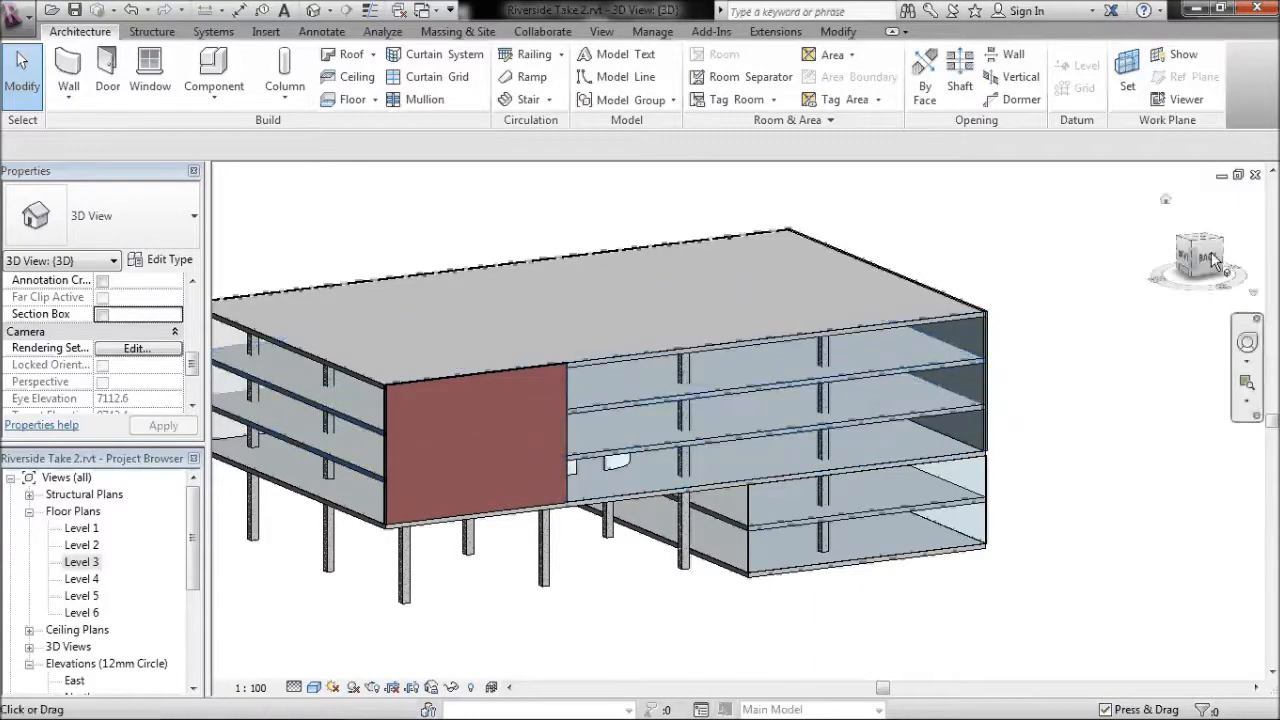
pyautogui.rightClick(1172, 198)
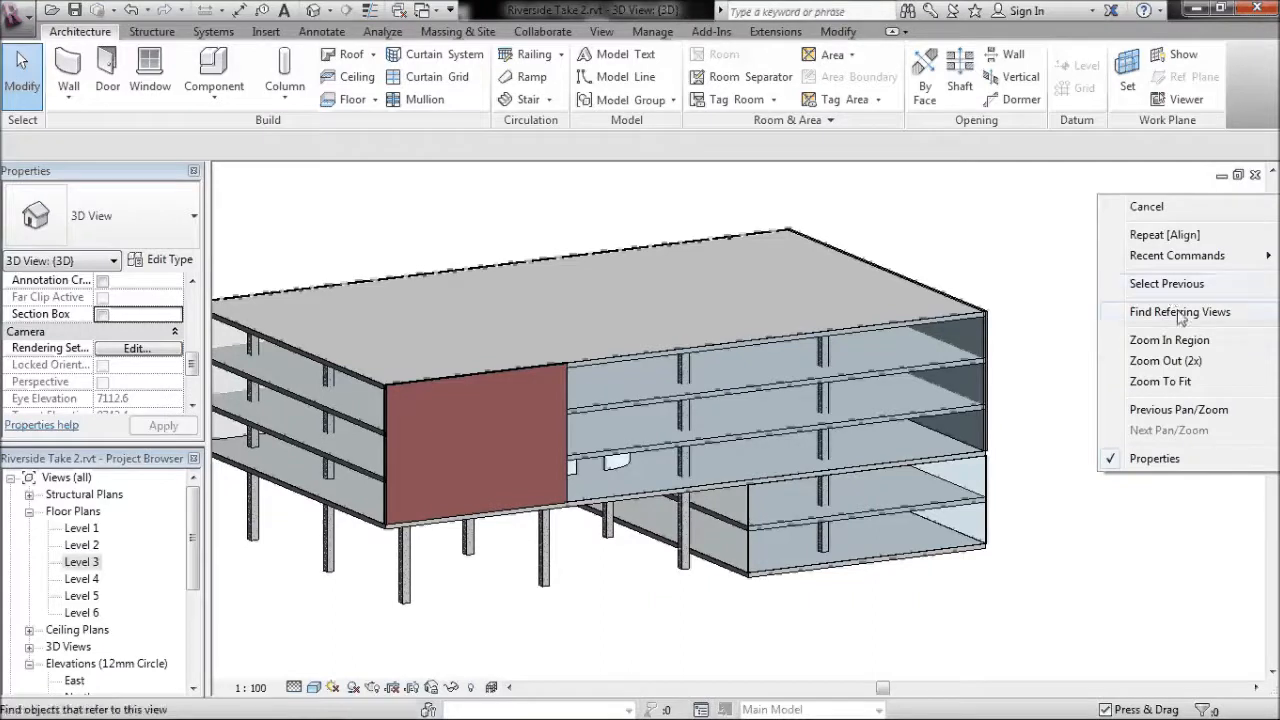
pyautogui.click(1028, 259)
# Step: Examine the building from several angles around the brick end wall and the glazed Level 3 interior
pyautogui.scroll(-1, 752, 363)
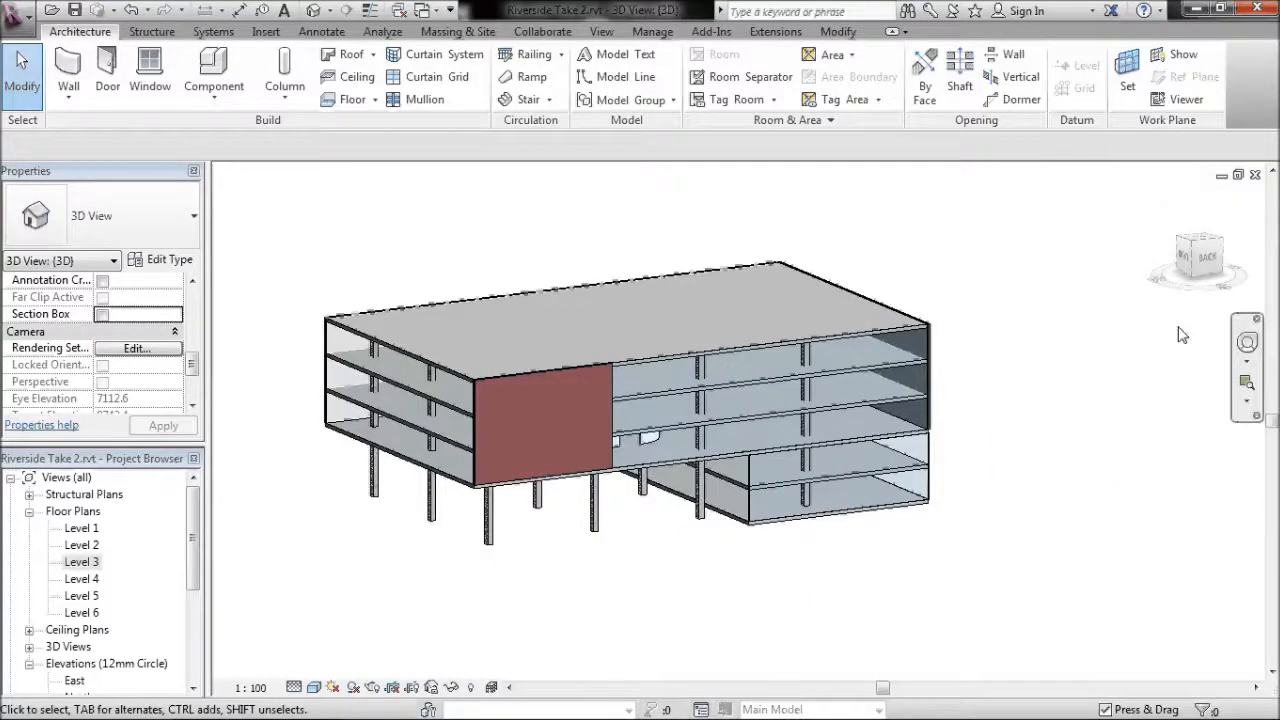
pyautogui.scroll(2, 764, 395)
pyautogui.scroll(2, 687, 354)
pyautogui.scroll(-3, 943, 294)
pyautogui.keyDown('shift'); pyautogui.moveTo(771, 392); pyautogui.dragTo(826, 443, button='middle'); pyautogui.keyUp('shift')
pyautogui.scroll(4, 826, 443)
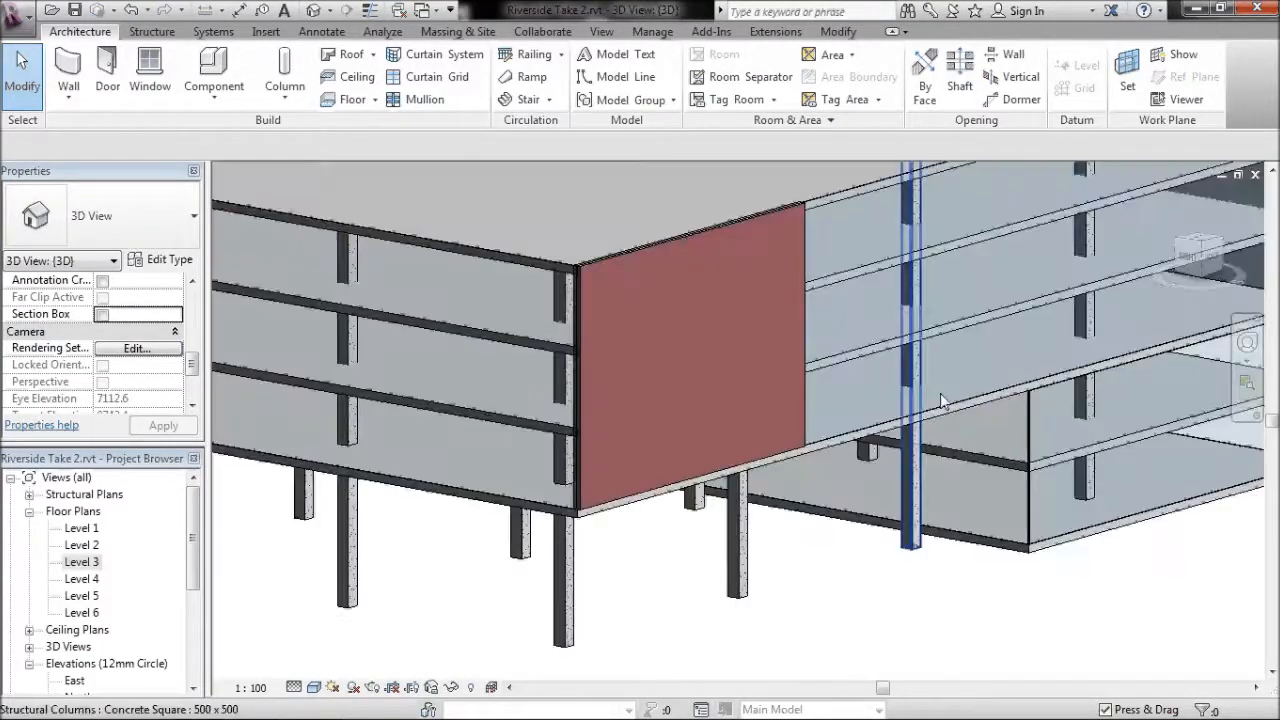
pyautogui.moveTo(958, 614); pyautogui.dragTo(948, 617, button='middle')
pyautogui.scroll(-1, 924, 535)
pyautogui.keyDown('shift'); pyautogui.moveTo(926, 528); pyautogui.dragTo(845, 565, button='middle'); pyautogui.keyUp('shift')
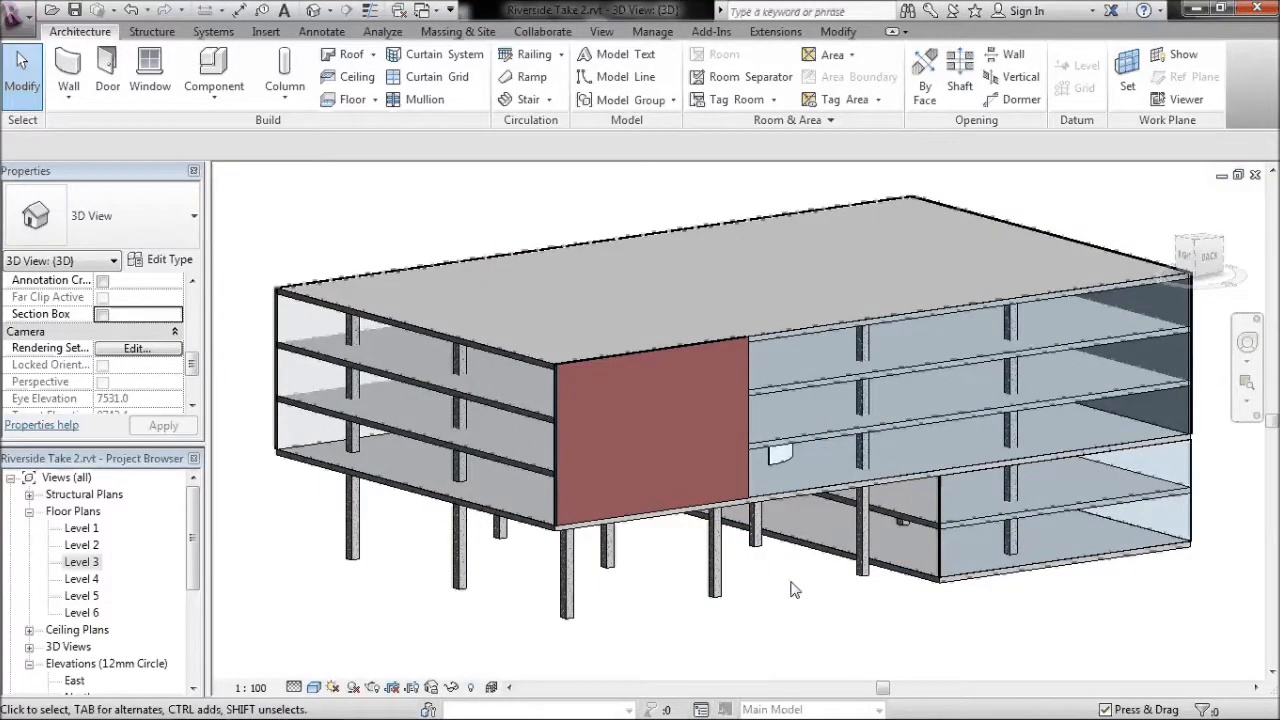
pyautogui.moveTo(815, 594); pyautogui.dragTo(805, 470, button='middle')
pyautogui.scroll(3, 805, 462)
pyautogui.click(806, 457)
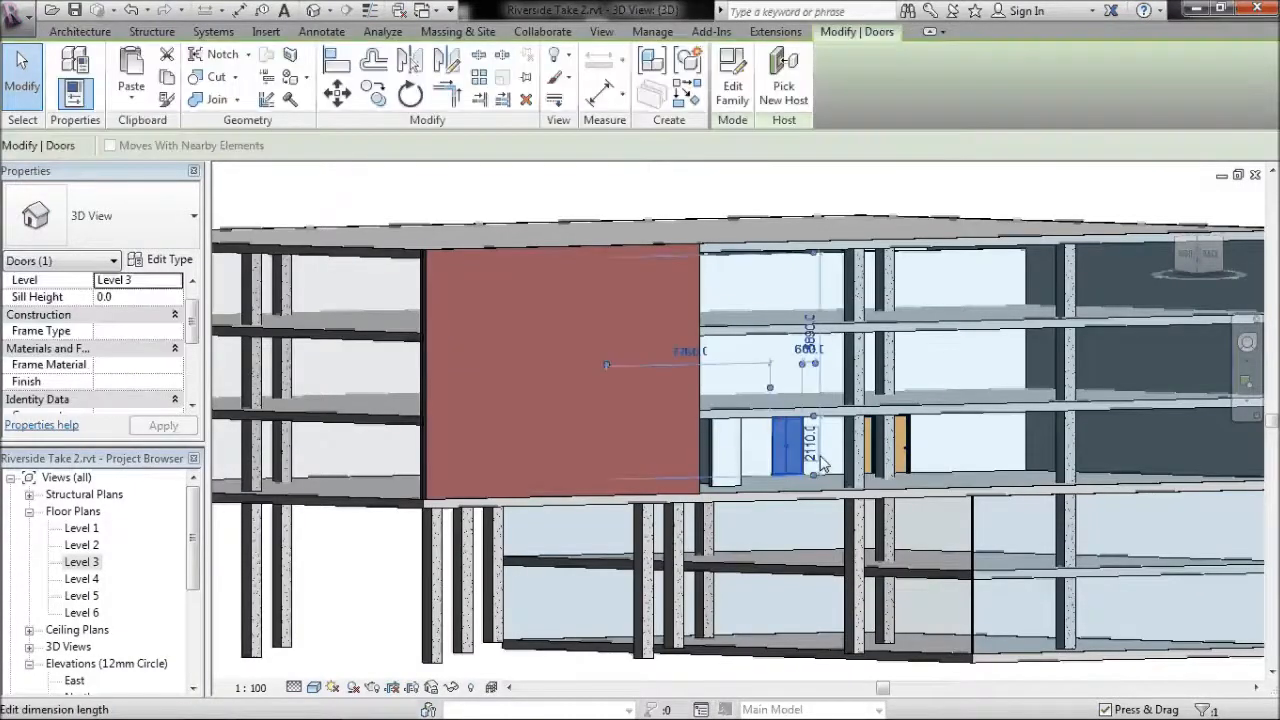
pyautogui.keyDown('ctrl'); pyautogui.click(903, 445); pyautogui.keyUp('ctrl')
pyautogui.keyDown('ctrl'); pyautogui.click(872, 443); pyautogui.keyUp('ctrl')
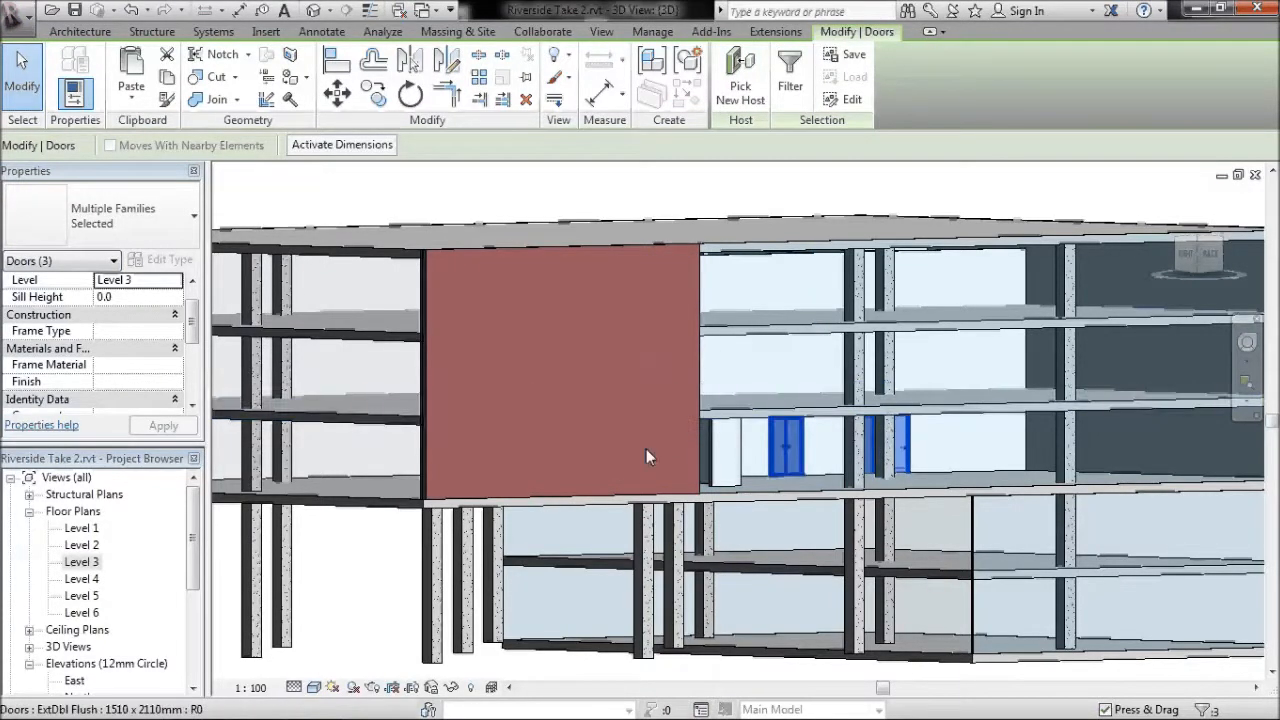
# Step: Select the four single doors and the double door in the Level 3 floor plan and copy them to the clipboard
pyautogui.doubleClick(80, 562)
pyautogui.scroll(-2, 900, 291)
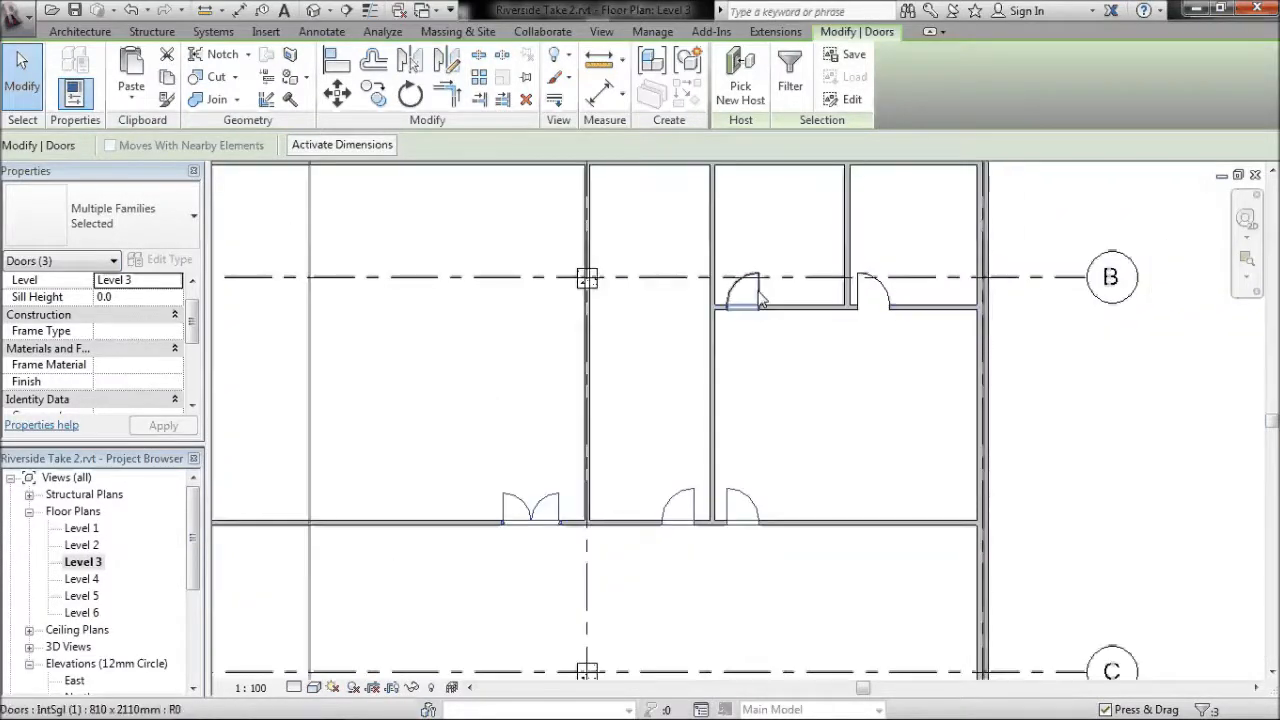
pyautogui.click(760, 298)
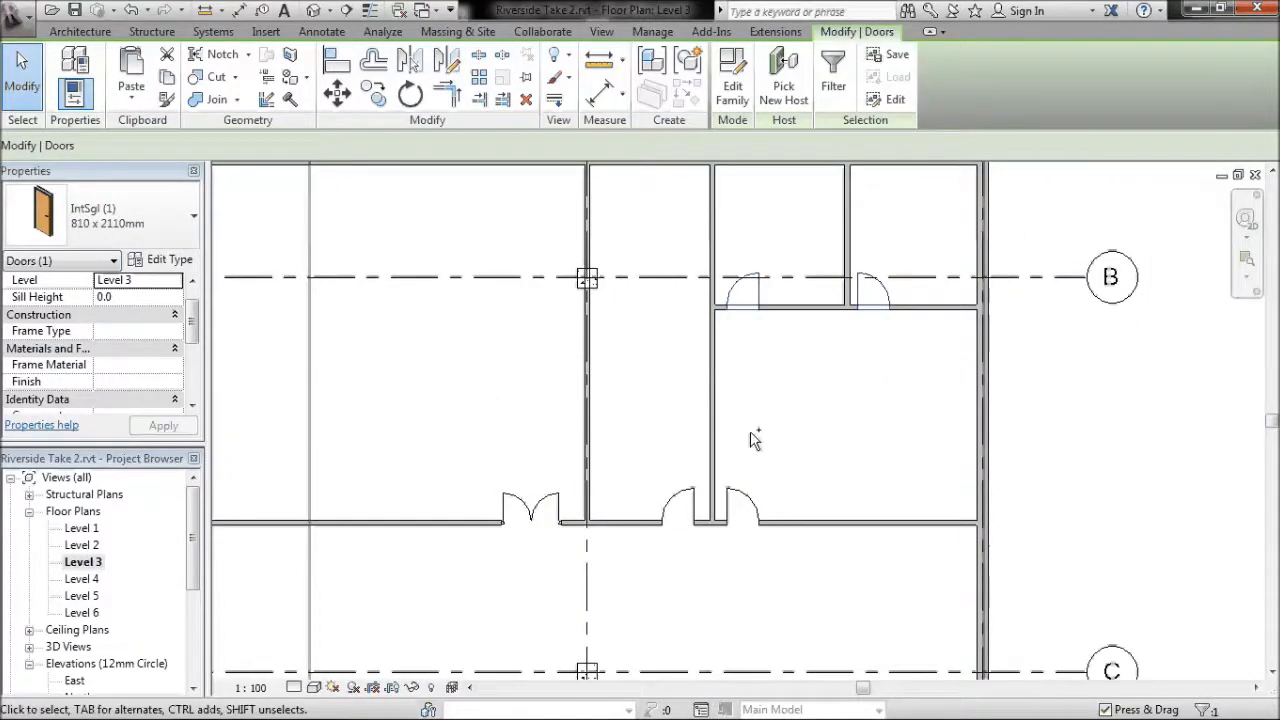
pyautogui.keyDown('ctrl'); pyautogui.click(740, 492); pyautogui.keyUp('ctrl')
pyautogui.keyDown('ctrl'); pyautogui.click(680, 493); pyautogui.keyUp('ctrl')
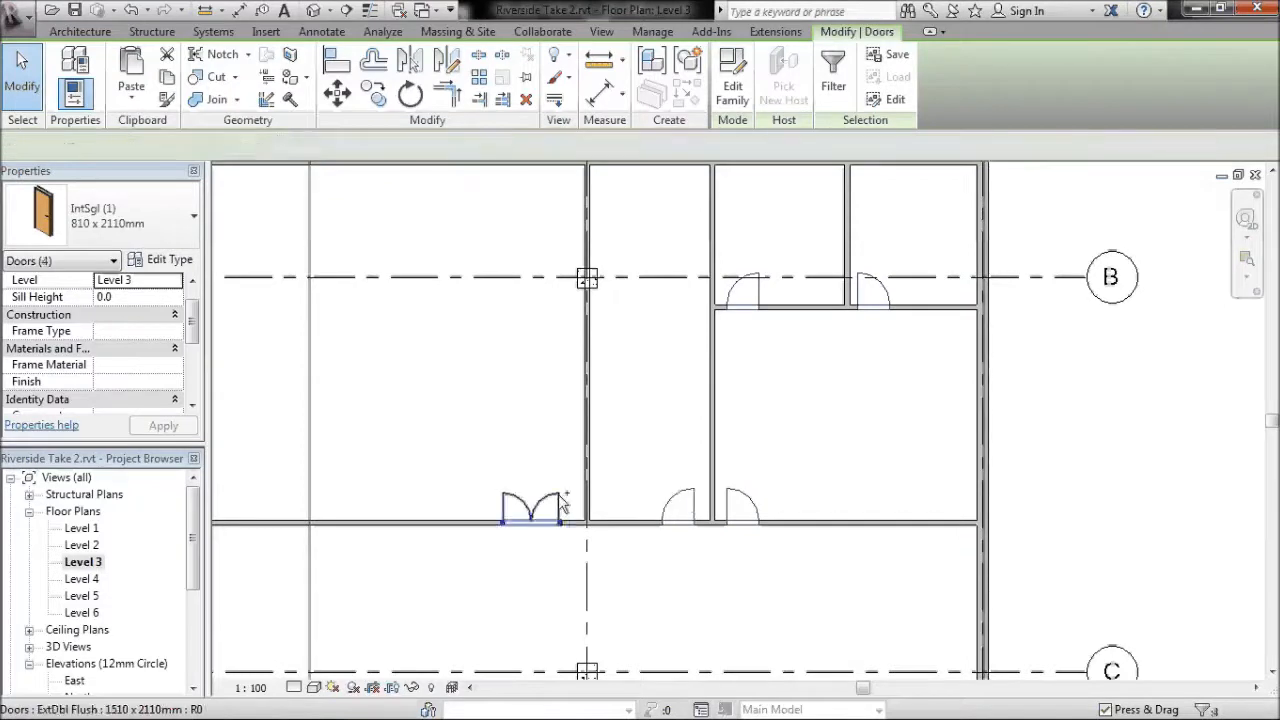
pyautogui.keyDown('ctrl'); pyautogui.click(563, 505); pyautogui.keyUp('ctrl')
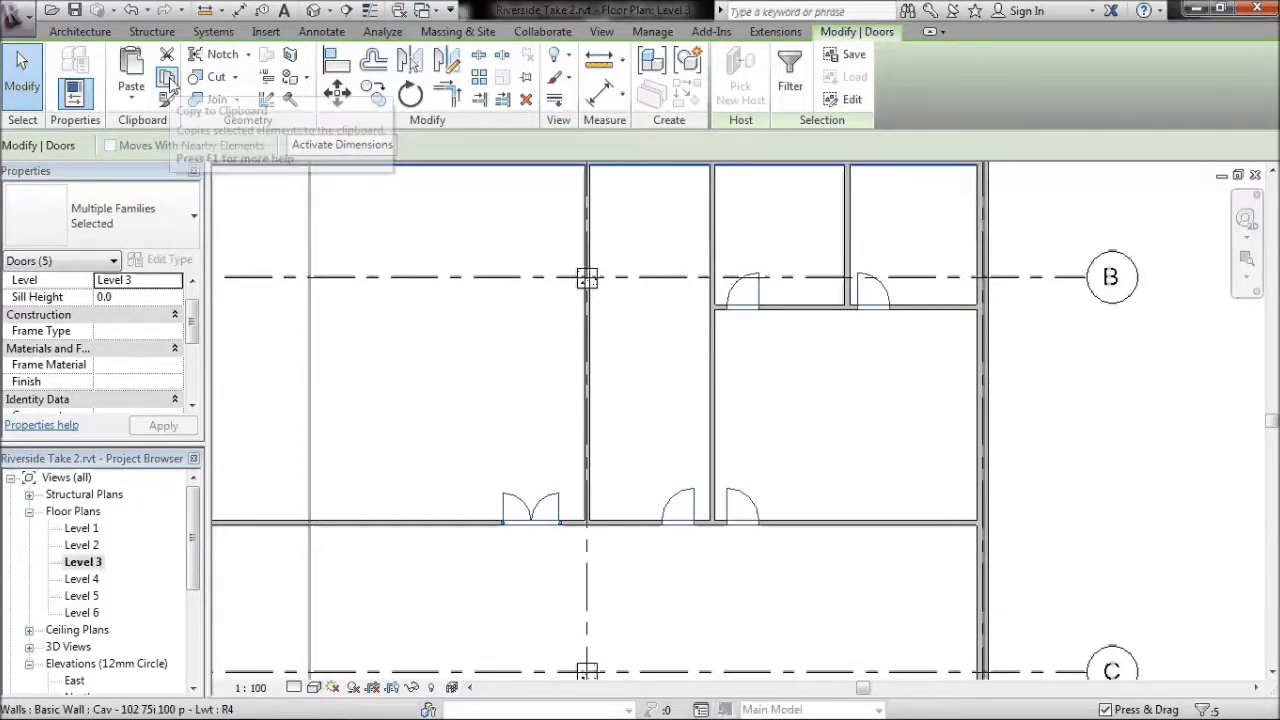
pyautogui.click(168, 80)
# Step: Paste the copied doors aligned to Level 4 and Level 5, and clear the selection
pyautogui.click(131, 92)
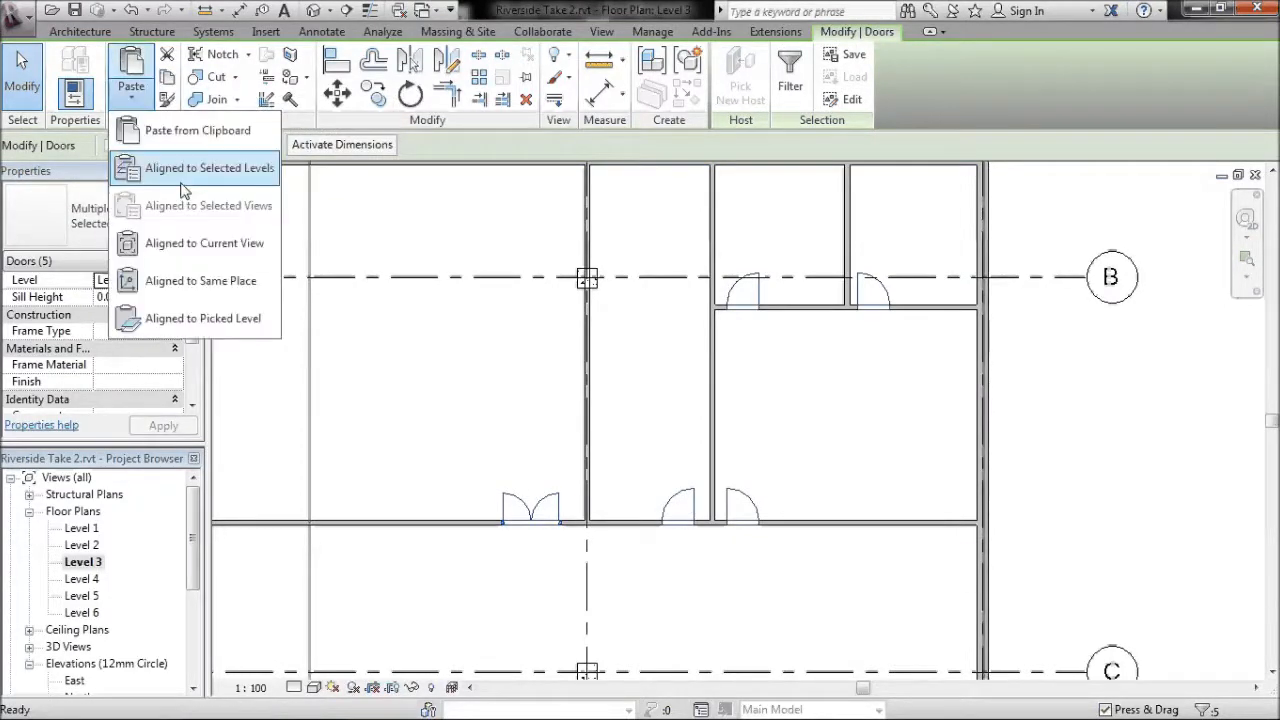
pyautogui.click(185, 172)
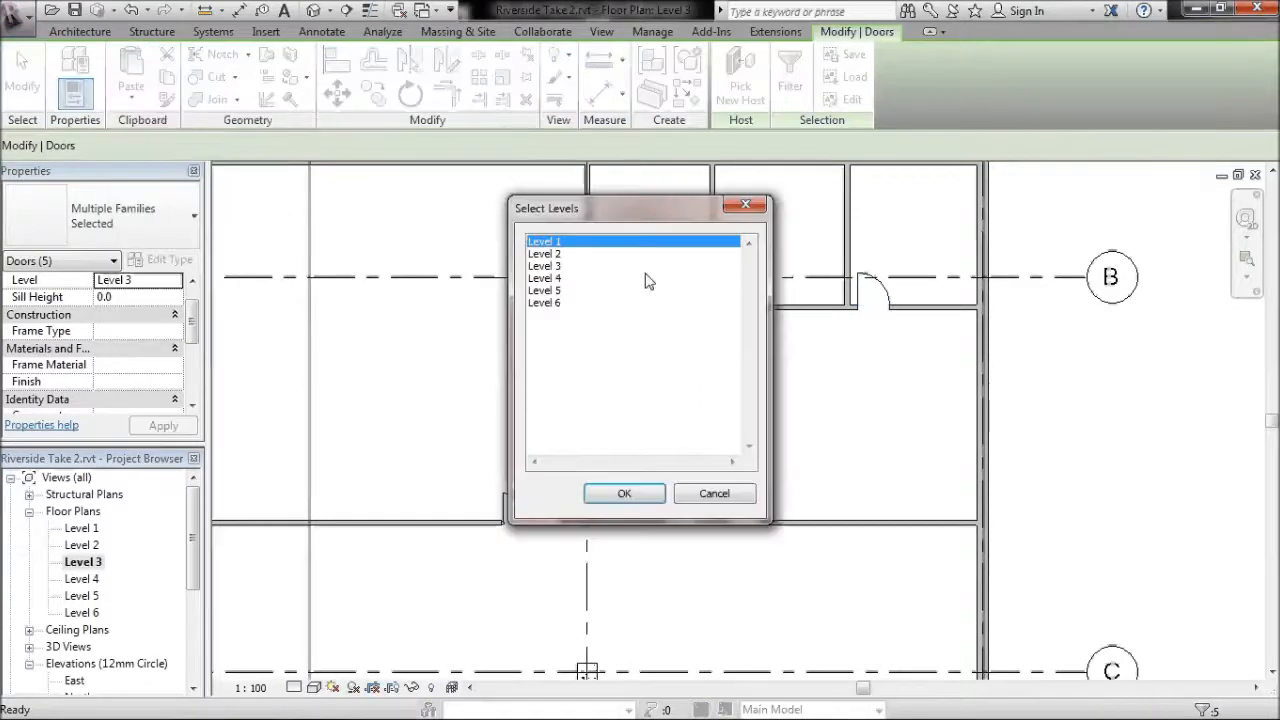
pyautogui.click(558, 278)
pyautogui.keyDown('shift'); pyautogui.click(558, 290); pyautogui.keyUp('shift')
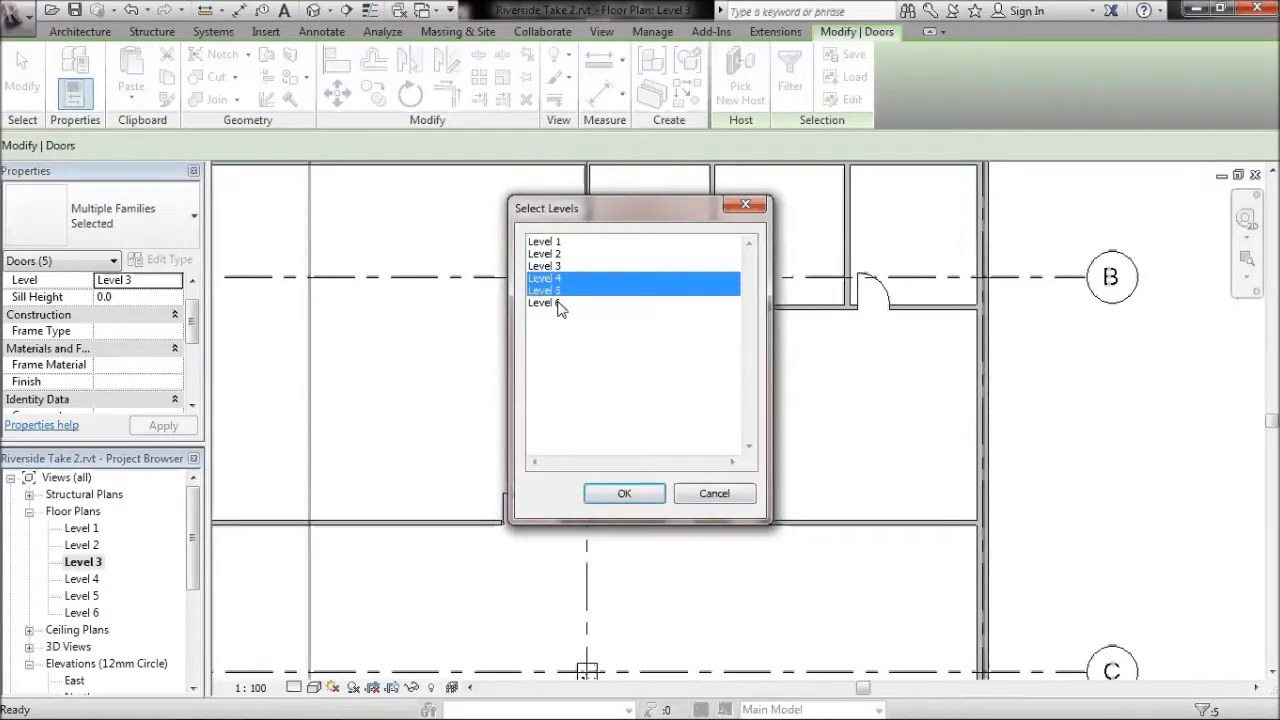
pyautogui.click(626, 495)
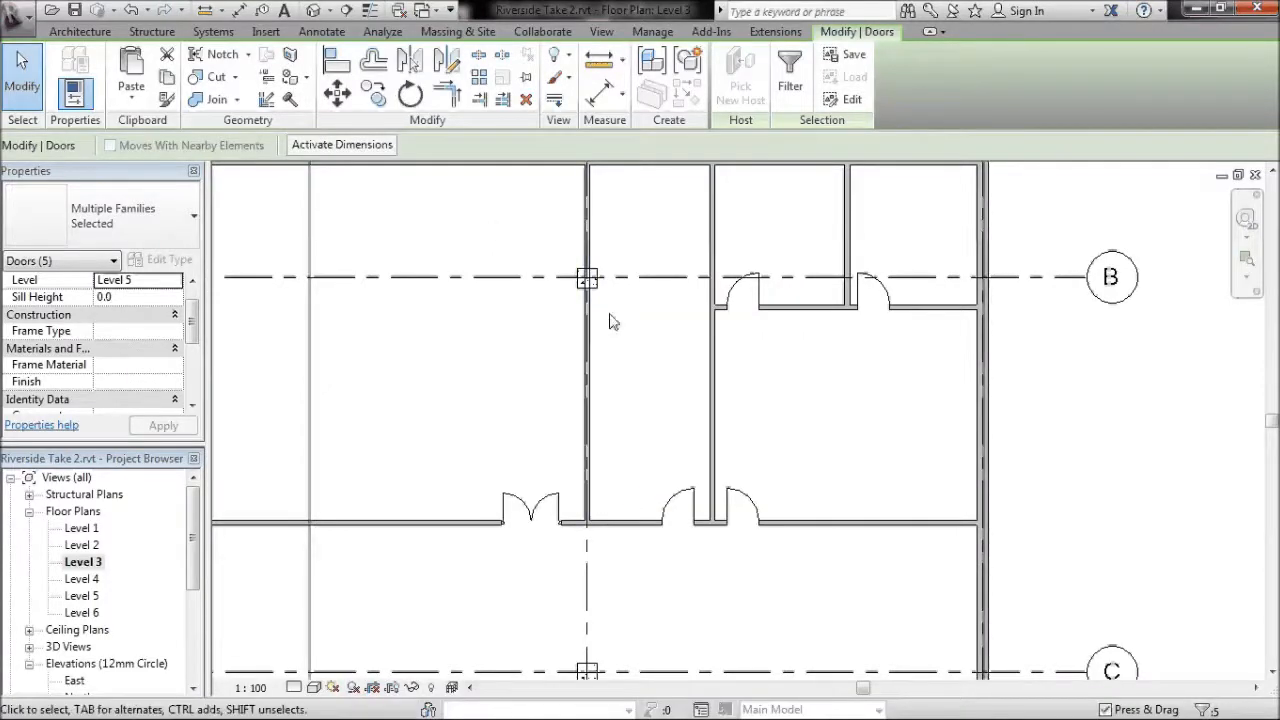
pyautogui.press('Escape')
# Step: Examine the whole building in the default 3D view, looking at the upper storeys around the brick end wall
pyautogui.scroll(-3, 540, 365)
pyautogui.click(313, 10)
pyautogui.keyDown('shift'); pyautogui.moveTo(937, 414); pyautogui.dragTo(883, 403, button='middle'); pyautogui.keyUp('shift')
pyautogui.press('Tab')
pyautogui.click(697, 268)
pyautogui.press('Escape')
pyautogui.keyDown('shift'); pyautogui.moveTo(763, 319); pyautogui.dragTo(909, 320, button='middle'); pyautogui.keyUp('shift')
pyautogui.scroll(-2, 793, 373)
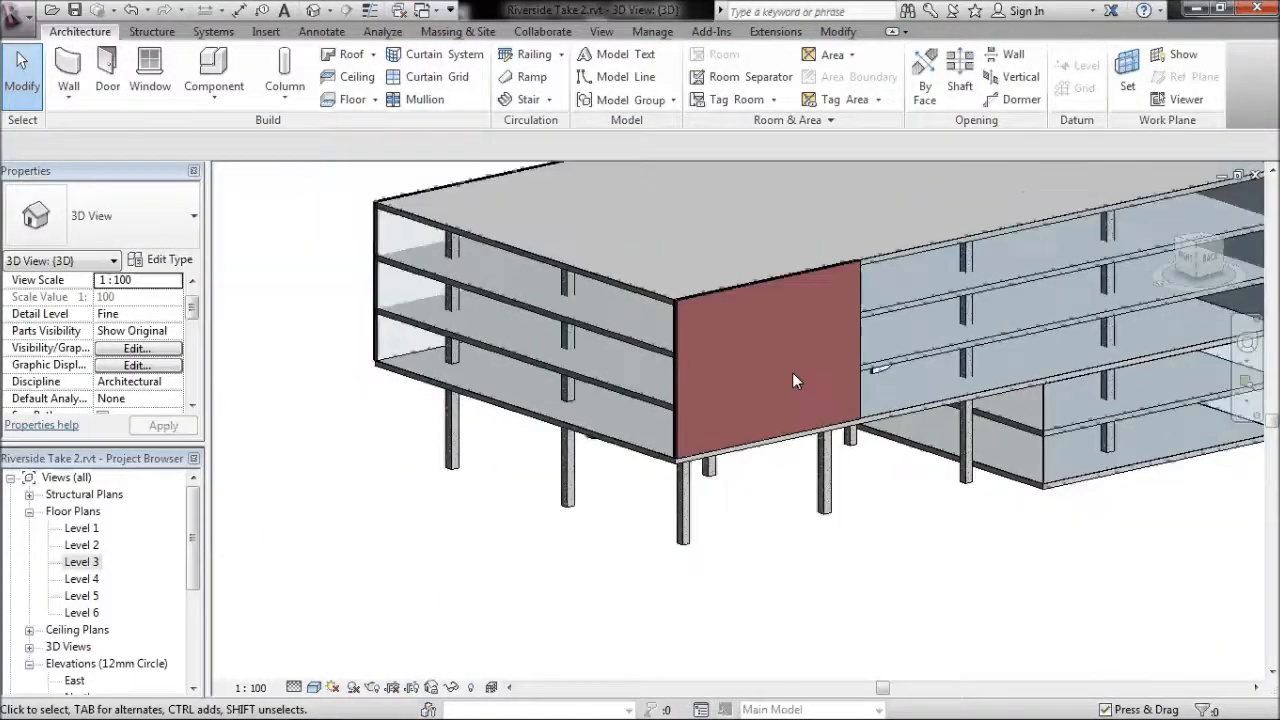
pyautogui.moveTo(814, 377); pyautogui.dragTo(680, 447, button='middle')
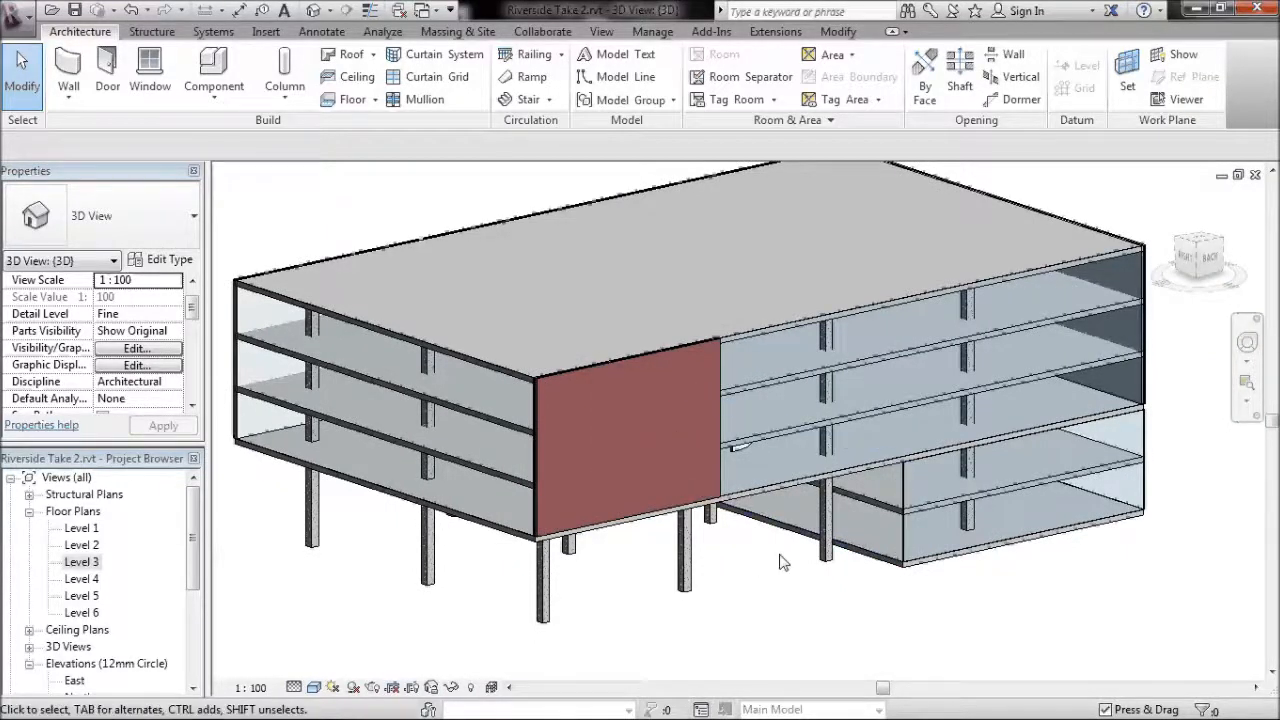
pyautogui.hotkey('alt', 'Tab')
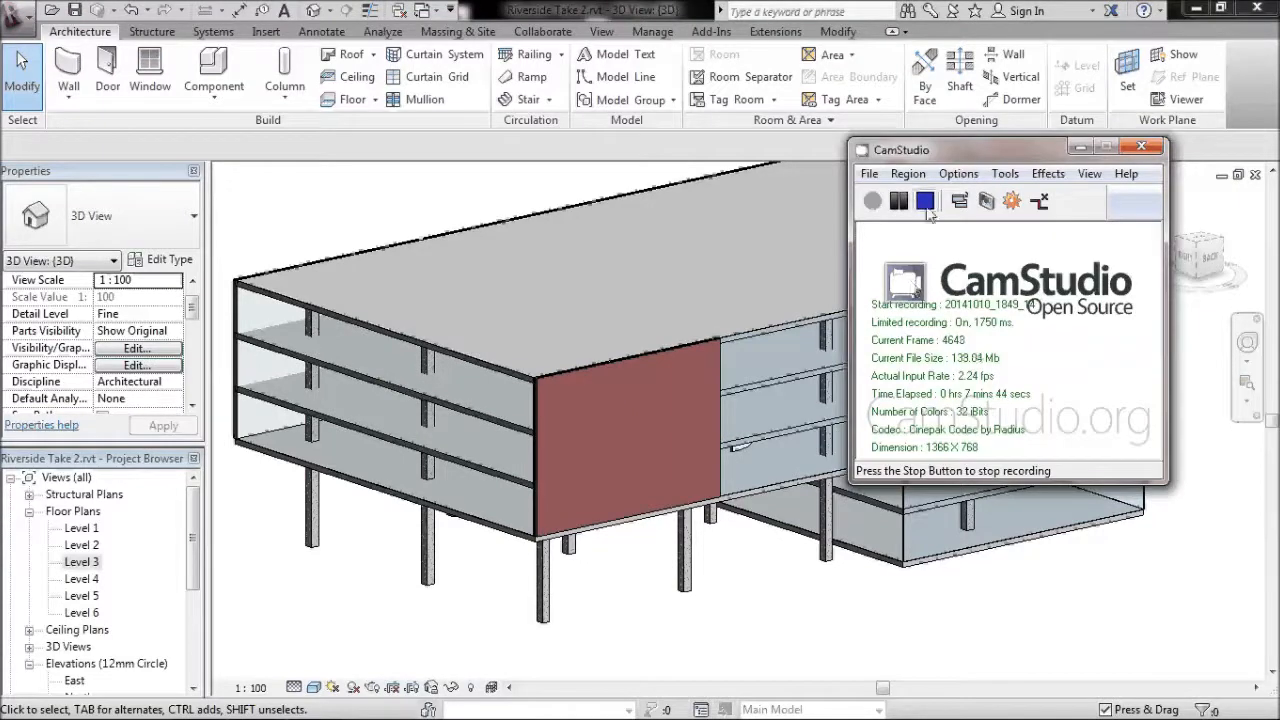